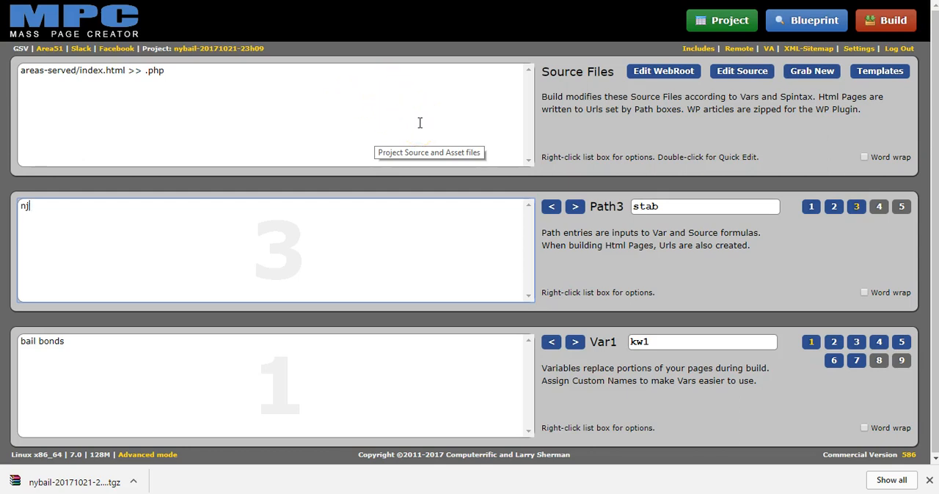
# Step: Go back through the project's path lists to Path1 (areas)
pyautogui.click(550, 208)
pyautogui.click(551, 208)
pyautogui.click(551, 209)
pyautogui.click(573, 208)
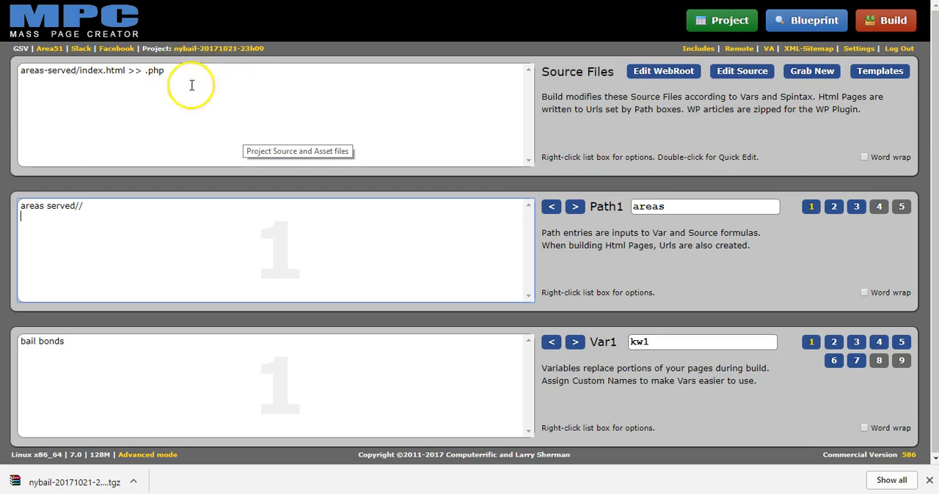
# Step: Browse the areas-served folder among the source files available to add to the project, without adding any
pyautogui.rightClick(185, 78)
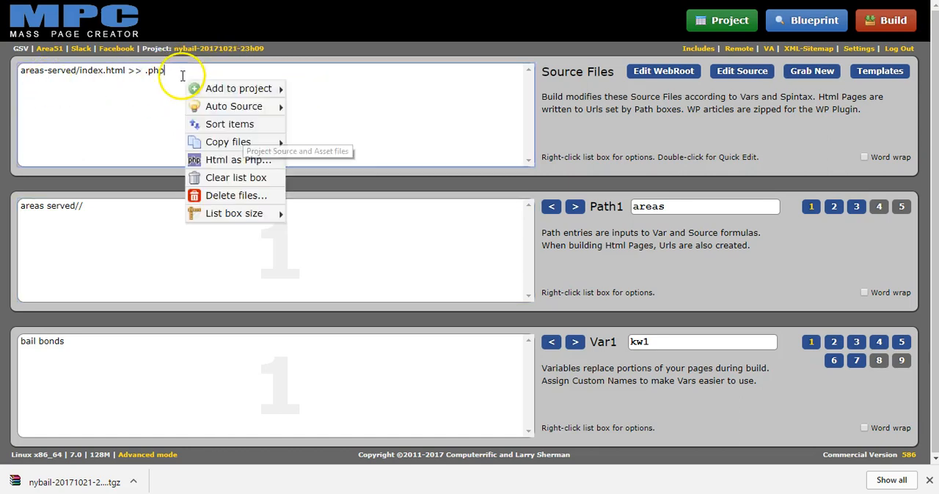
pyautogui.moveTo(262, 91)
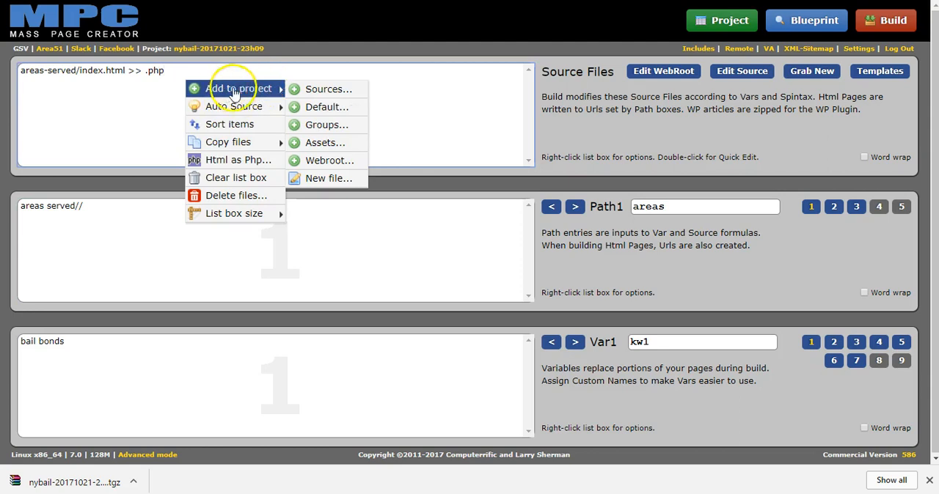
pyautogui.click(320, 89)
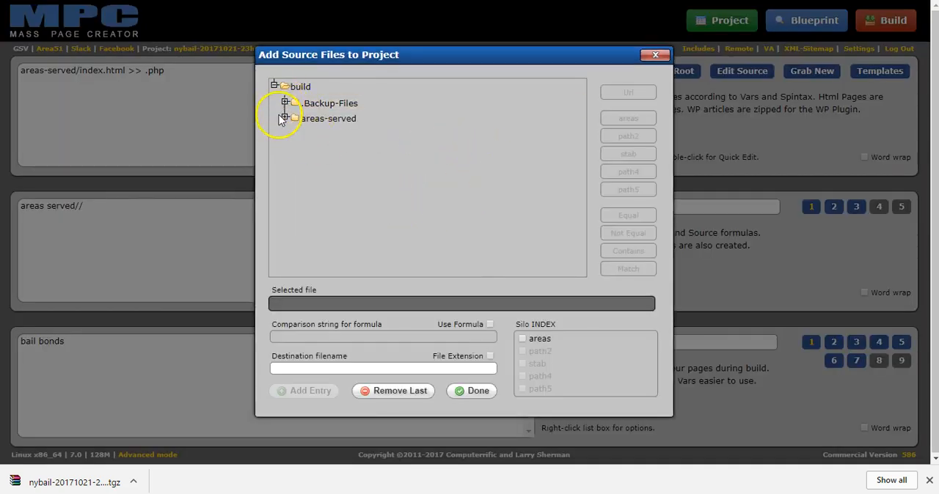
pyautogui.click(285, 117)
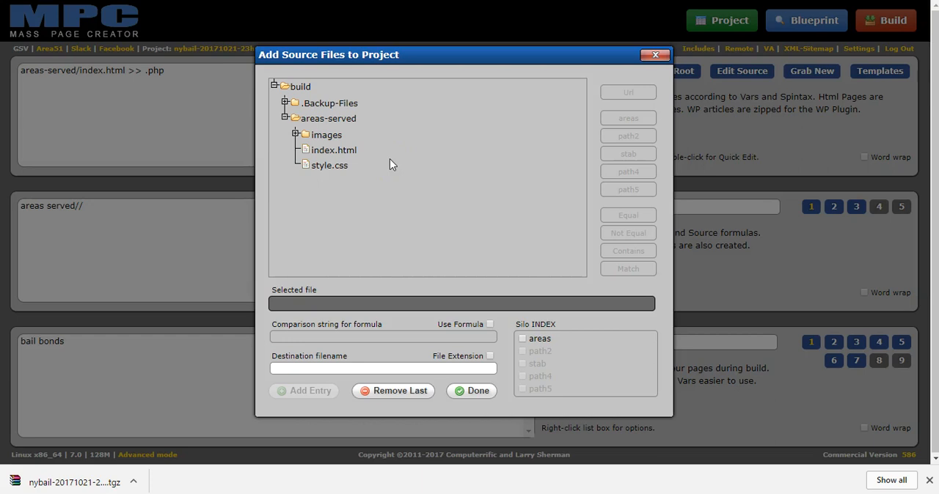
pyautogui.click(654, 54)
# Step: Review the entries of Path1 through Path4, including the city list, and return to Path2
pyautogui.click(404, 224)
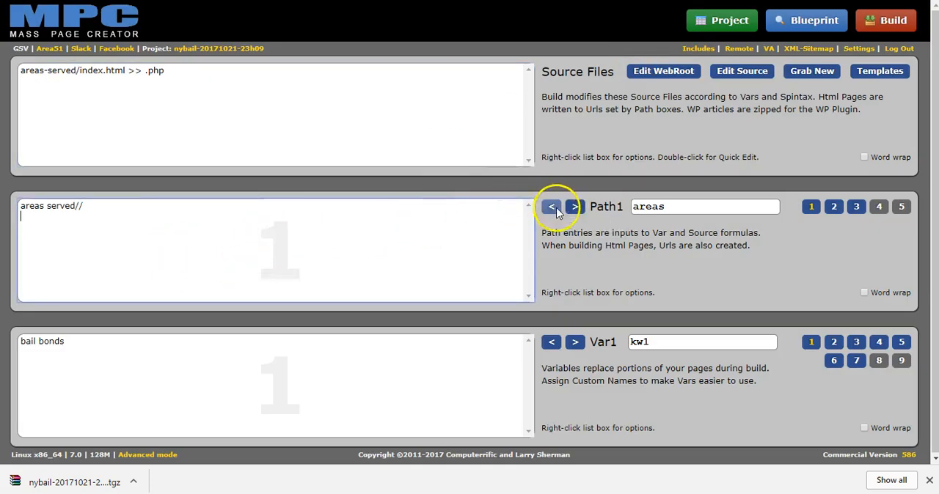
pyautogui.click(89, 210)
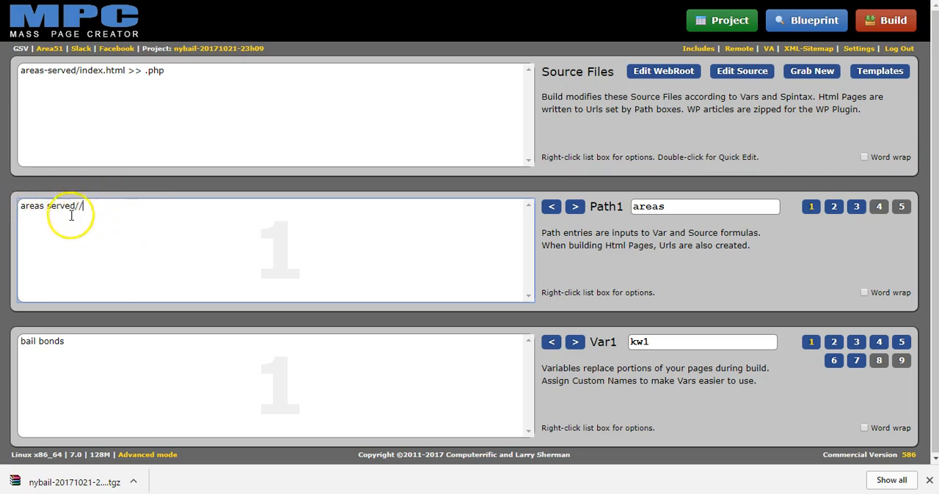
pyautogui.click(575, 208)
pyautogui.scroll(1, 111, 253)
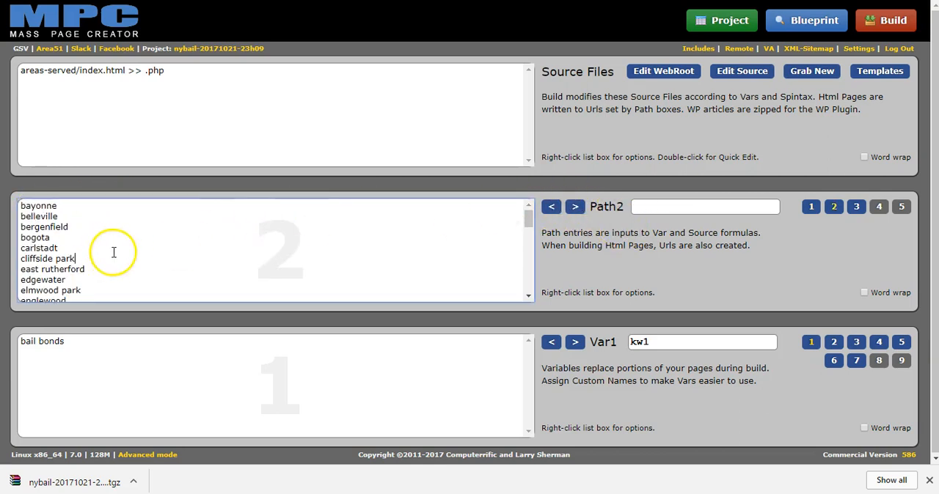
pyautogui.scroll(-8, 177, 244)
pyautogui.scroll(-3, 176, 244)
pyautogui.scroll(6, 172, 250)
pyautogui.scroll(-6, 237, 230)
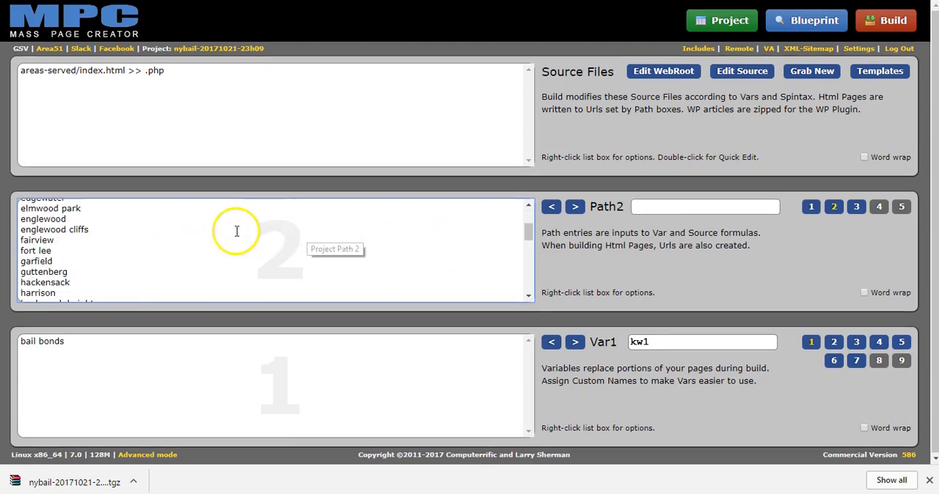
pyautogui.click(576, 208)
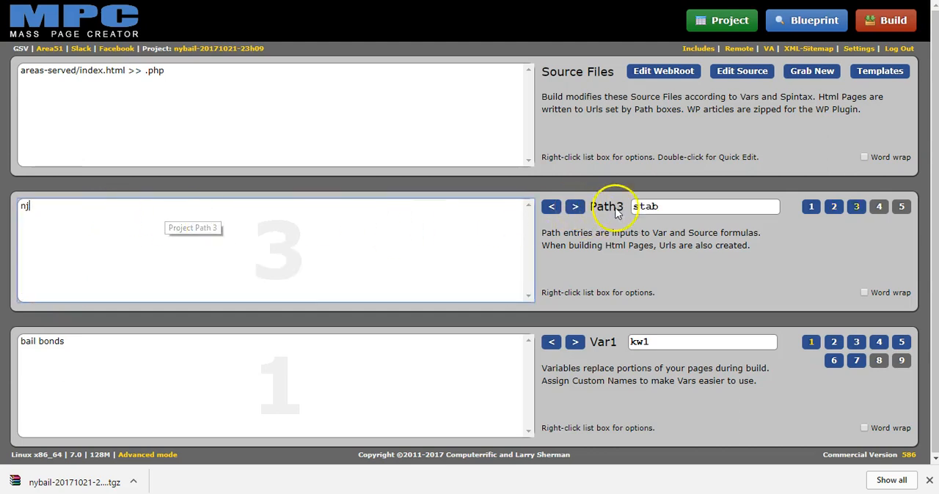
pyautogui.click(574, 208)
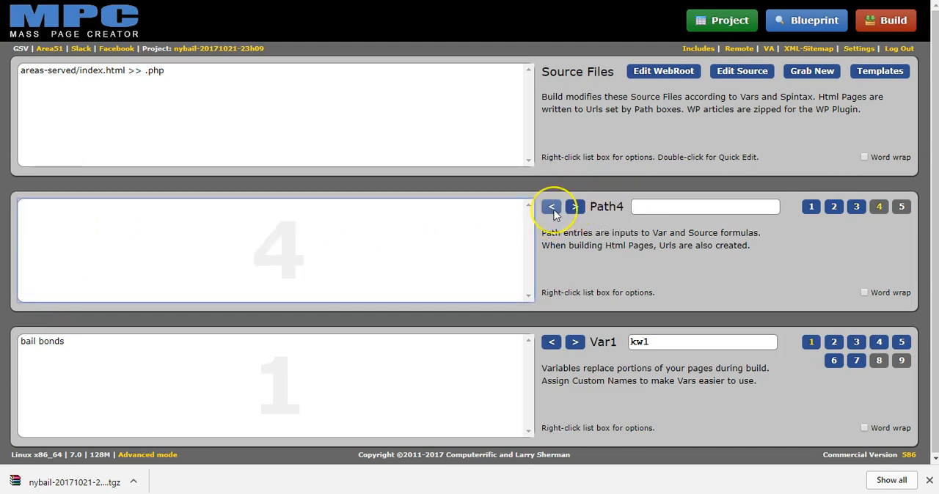
pyautogui.click(554, 209)
pyautogui.click(552, 209)
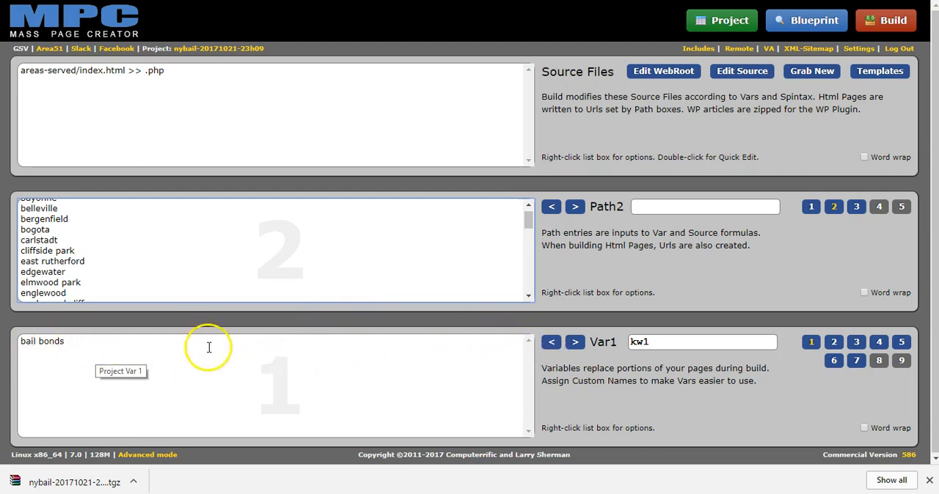
# Step: Review the city entries in Var2 and the letter case options for that list
pyautogui.click(573, 342)
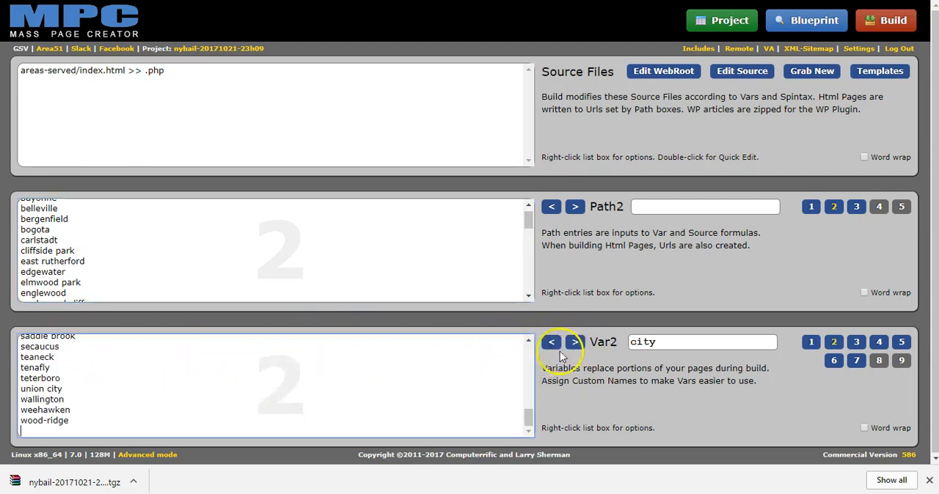
pyautogui.scroll(10, 88, 387)
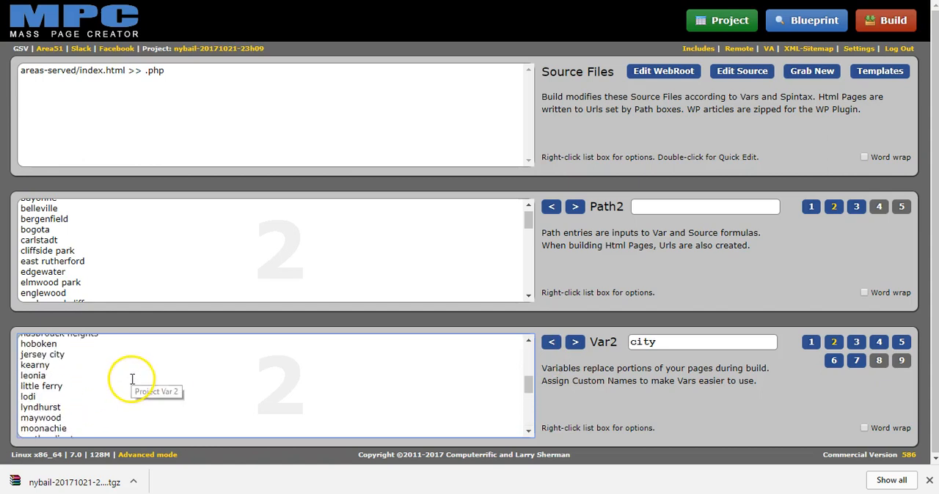
pyautogui.rightClick(155, 387)
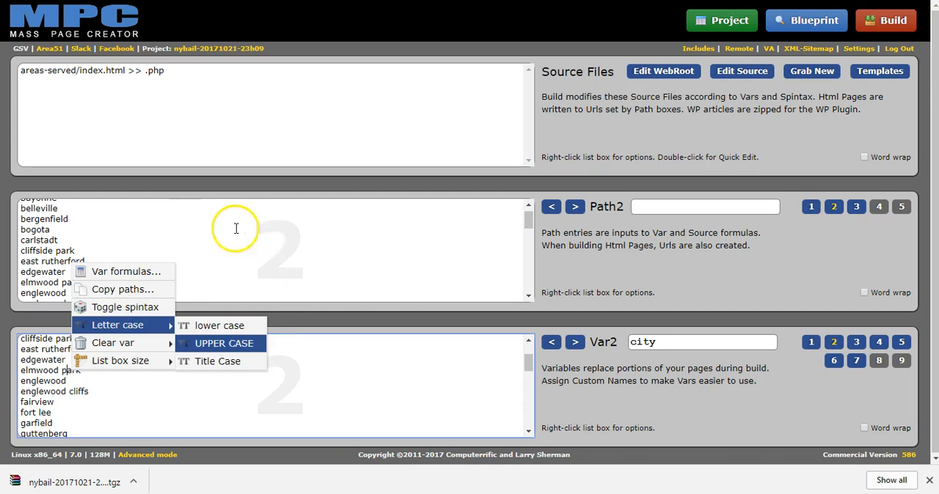
pyautogui.click(213, 227)
# Step: Overwrite Path2 with nearby cities within 10 miles of West New York, New Jersey, United States, including the target city
pyautogui.rightClick(200, 233)
pyautogui.moveTo(270, 281)
pyautogui.moveTo(287, 255)
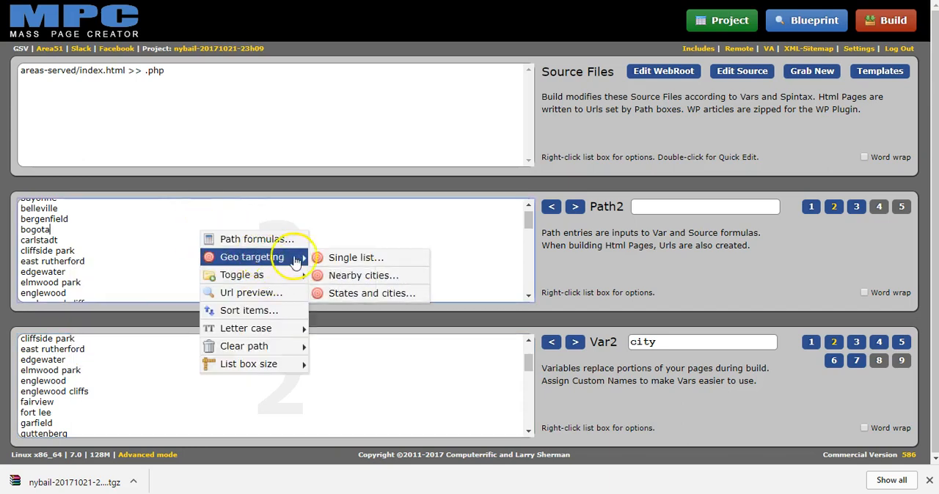
pyautogui.click(358, 277)
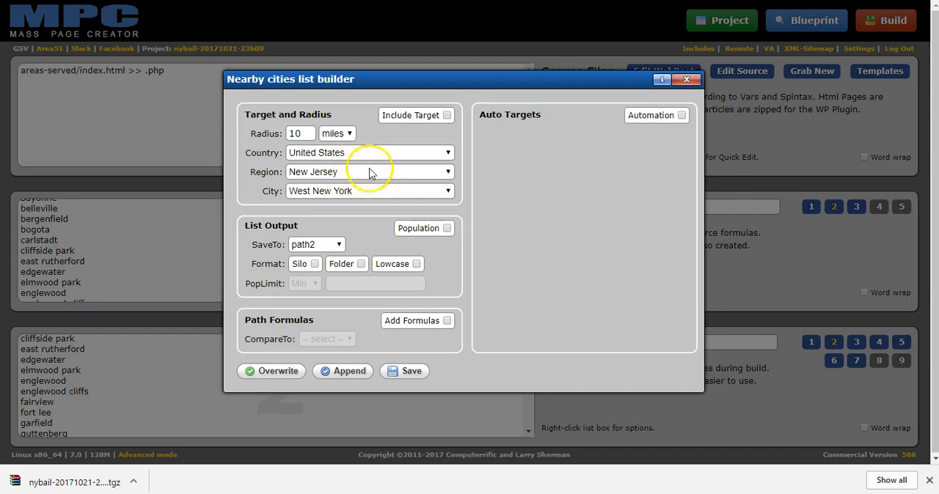
pyautogui.click(447, 230)
pyautogui.click(447, 229)
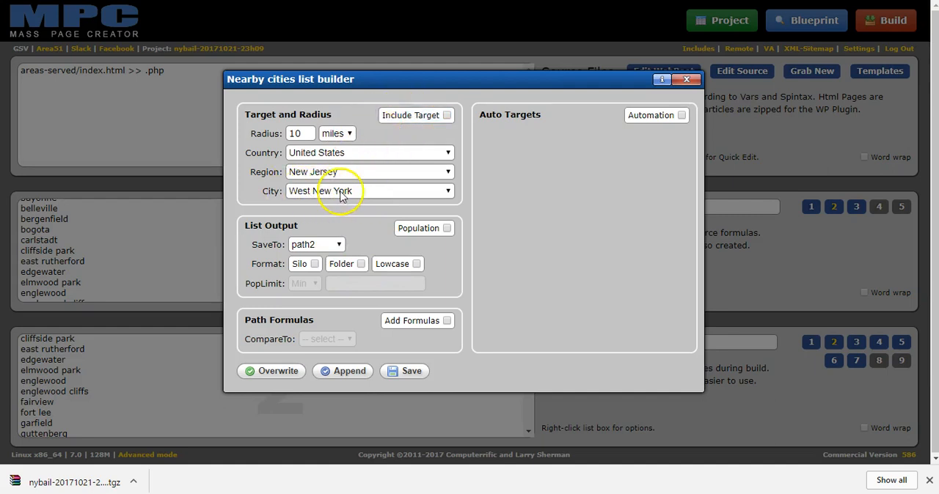
pyautogui.click(447, 116)
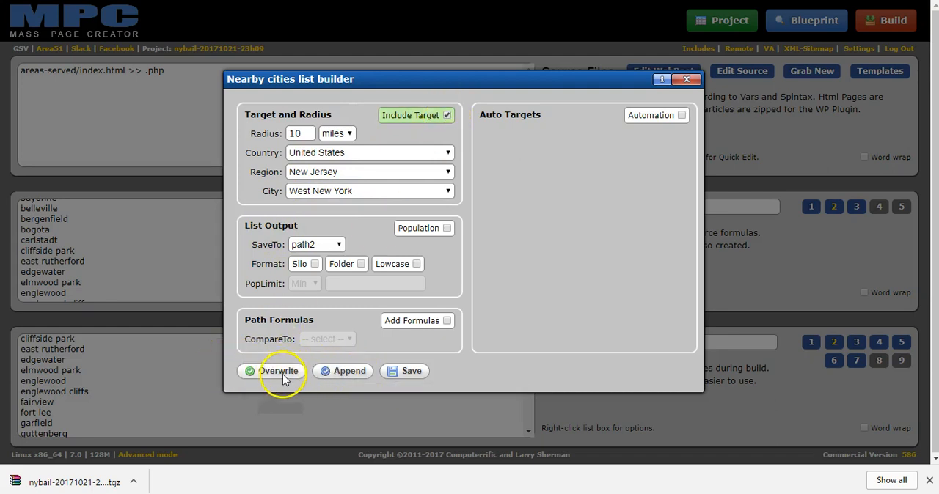
pyautogui.click(282, 373)
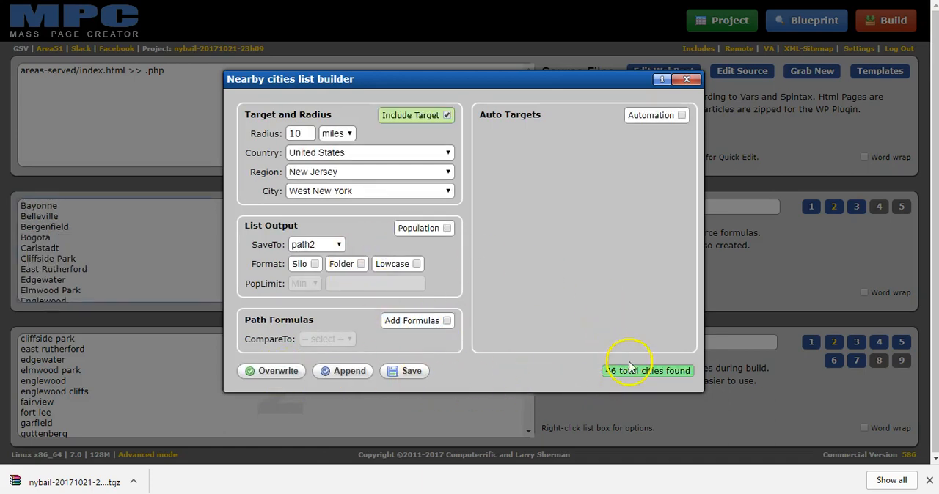
pyautogui.click(688, 80)
# Step: Copy the Path2 city list into Var2 (city)
pyautogui.rightClick(119, 371)
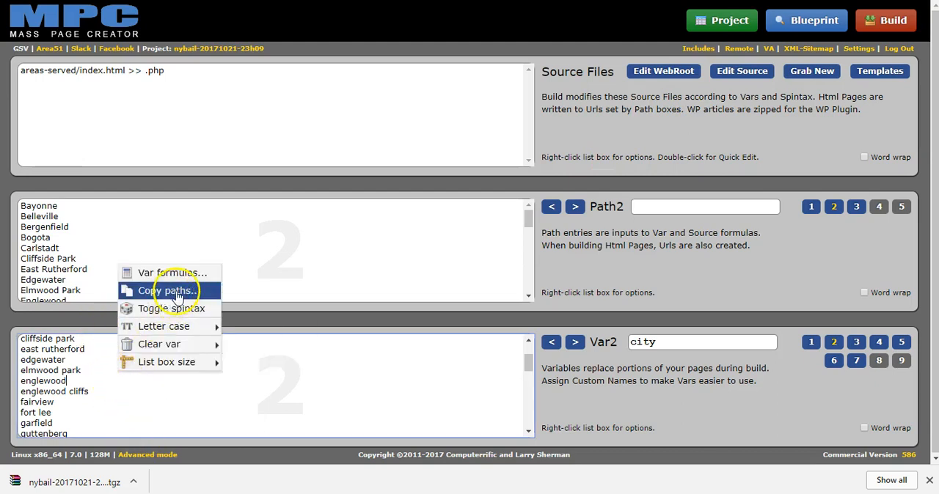
pyautogui.click(169, 291)
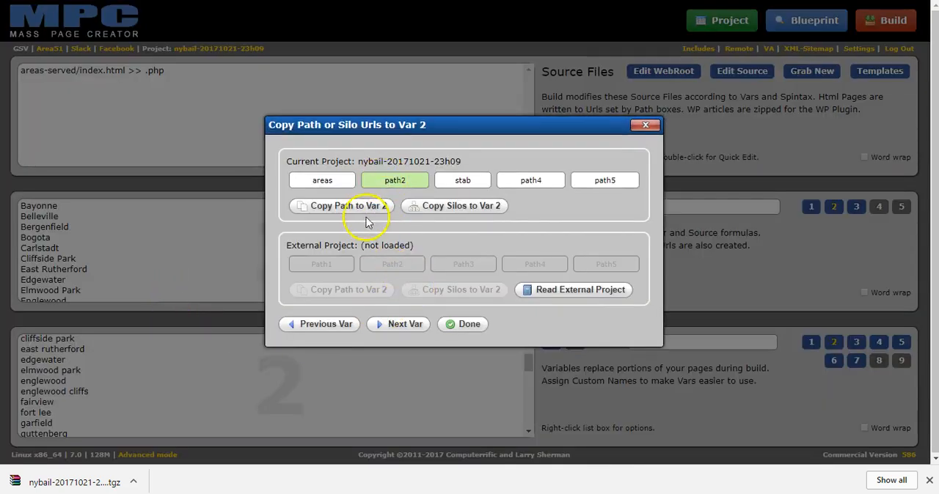
pyautogui.click(358, 208)
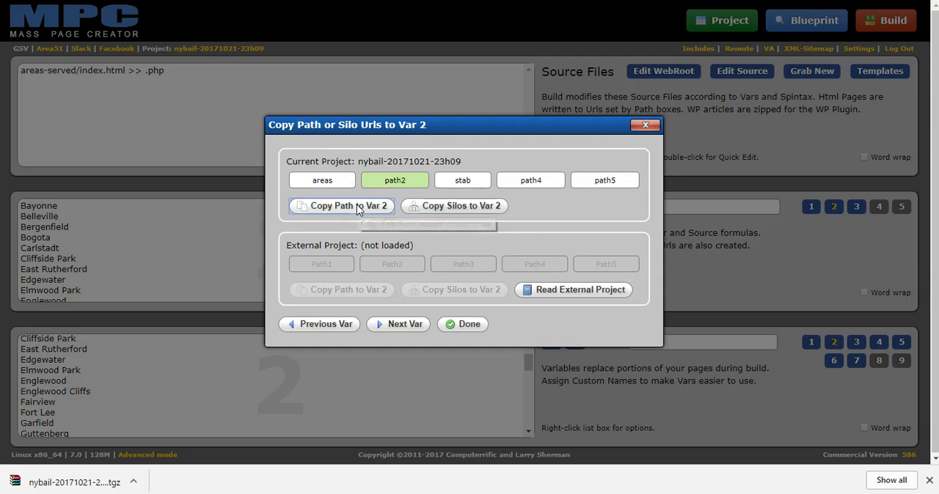
pyautogui.click(467, 328)
# Step: Check the last entries of the Var2 city list for the West New York target city
pyautogui.moveTo(528, 360); pyautogui.dragTo(536, 425)
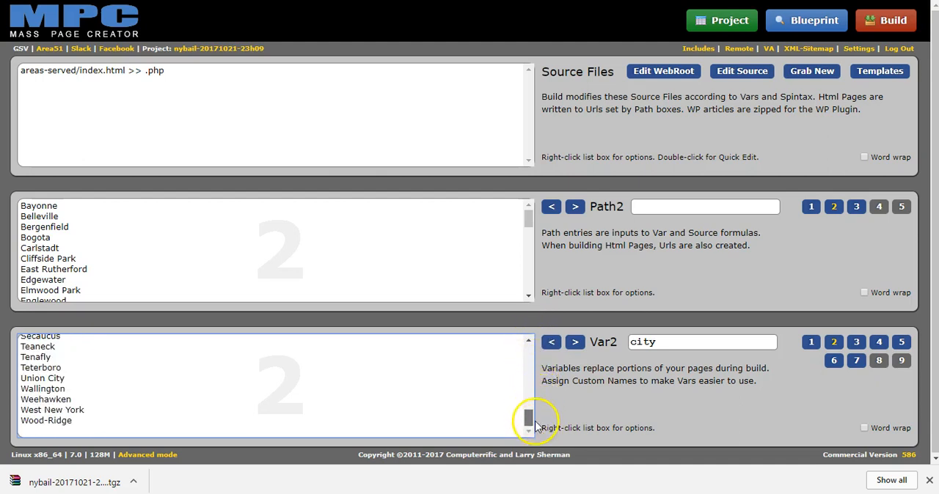
pyautogui.doubleClick(60, 420)
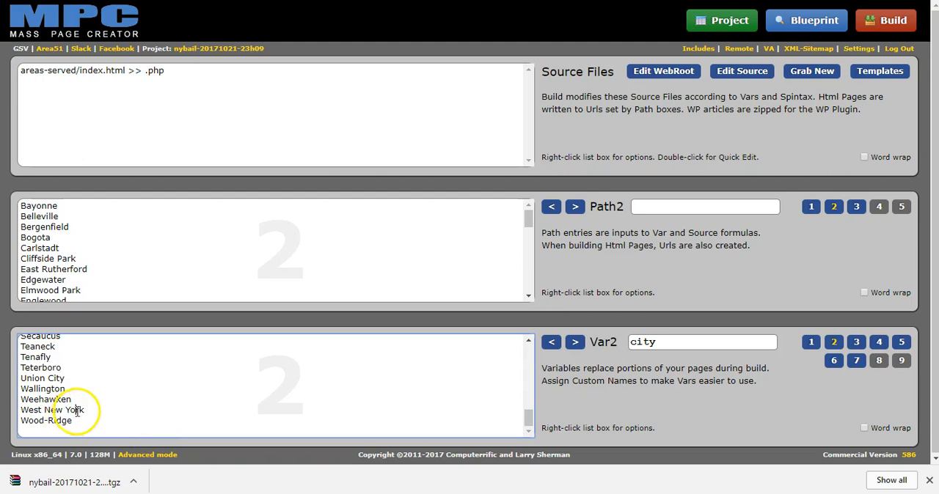
pyautogui.doubleClick(53, 410)
pyautogui.click(131, 396)
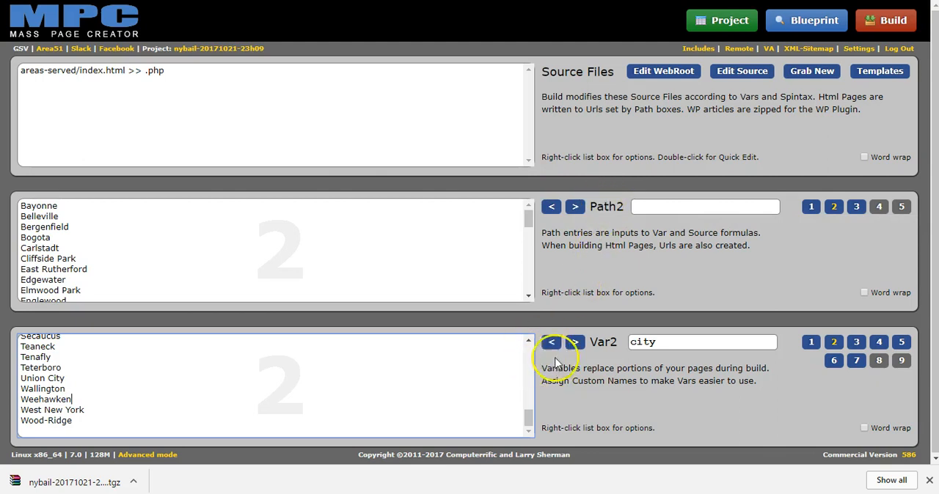
# Step: Review the state abbreviation in Path3 and the keyword entry in Var1 (kw1)
pyautogui.click(575, 206)
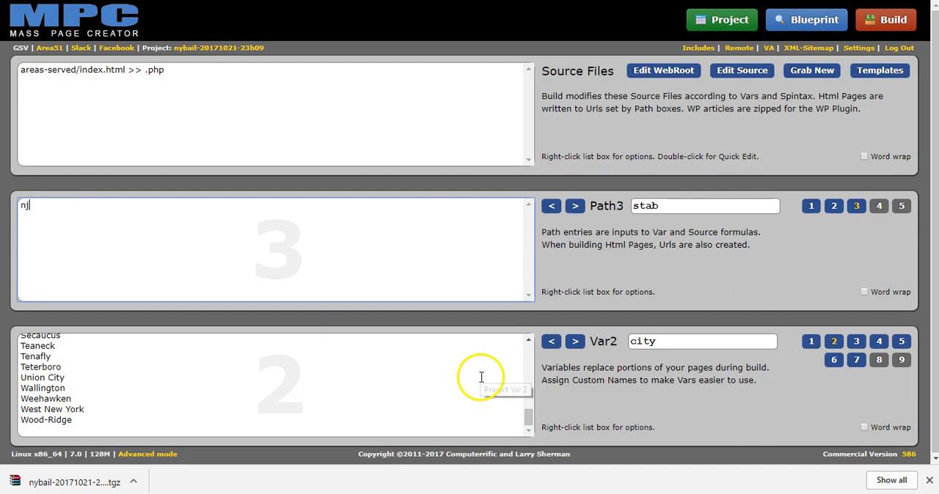
pyautogui.click(209, 357)
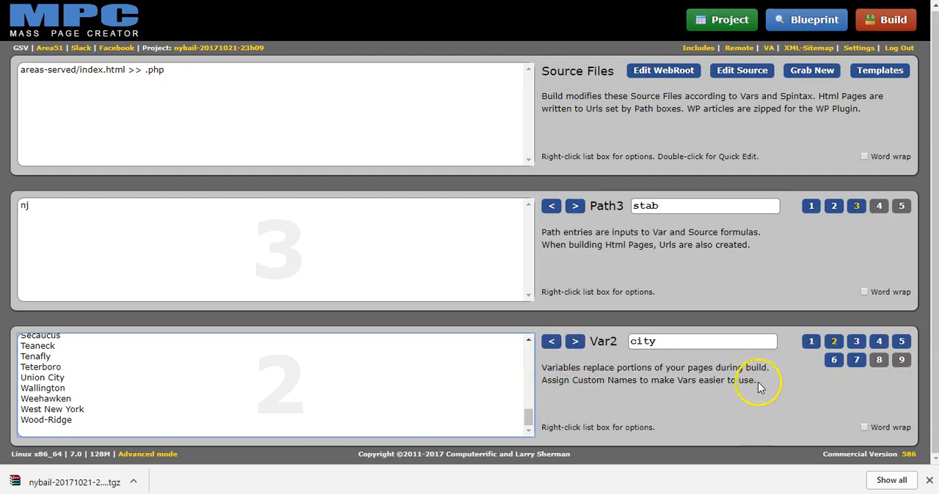
pyautogui.click(552, 344)
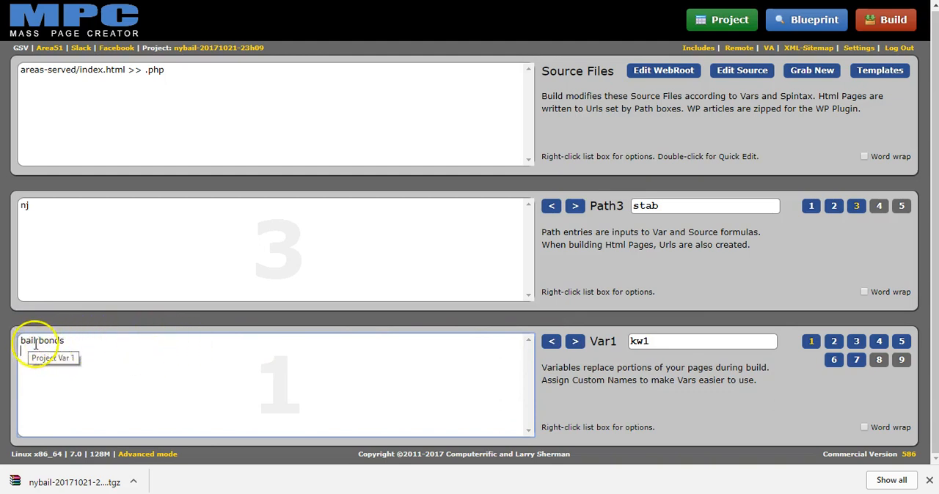
pyautogui.click(74, 340)
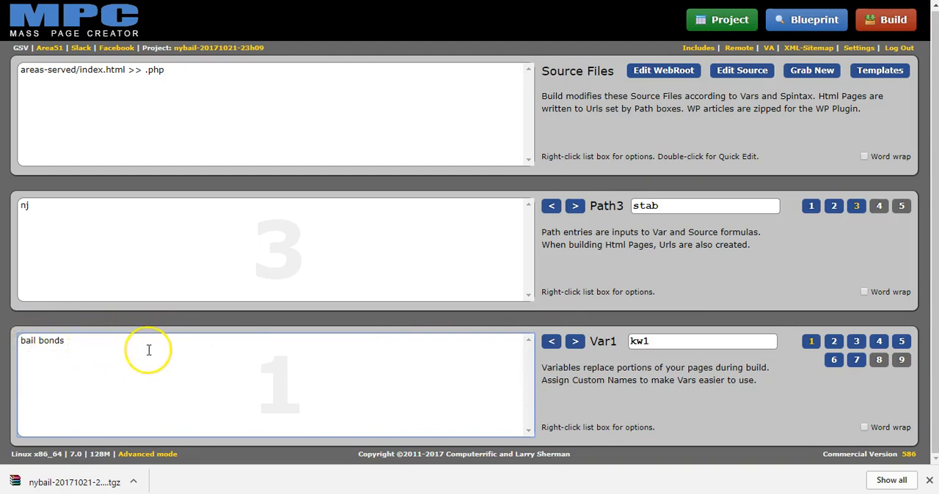
# Step: Read the formula types available for Var1 in the Var Formula Creator, without adding a formula
pyautogui.rightClick(60, 347)
pyautogui.click(121, 354)
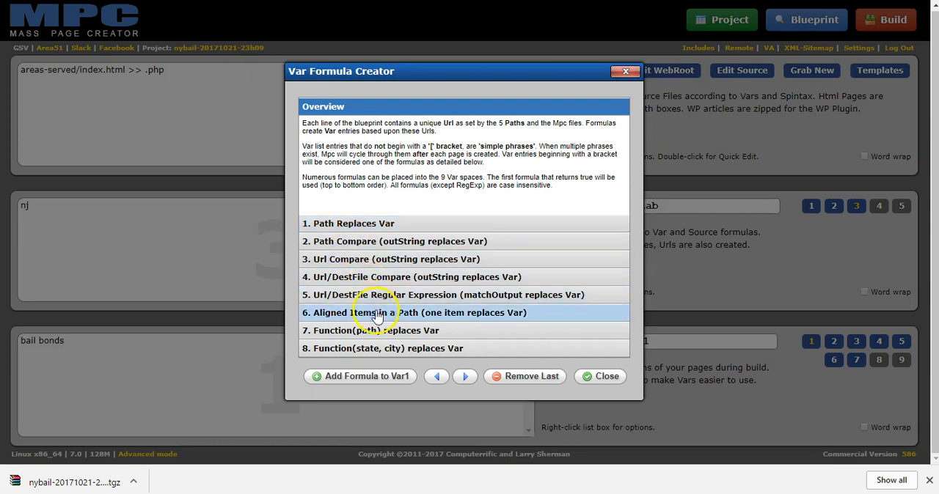
pyautogui.click(605, 377)
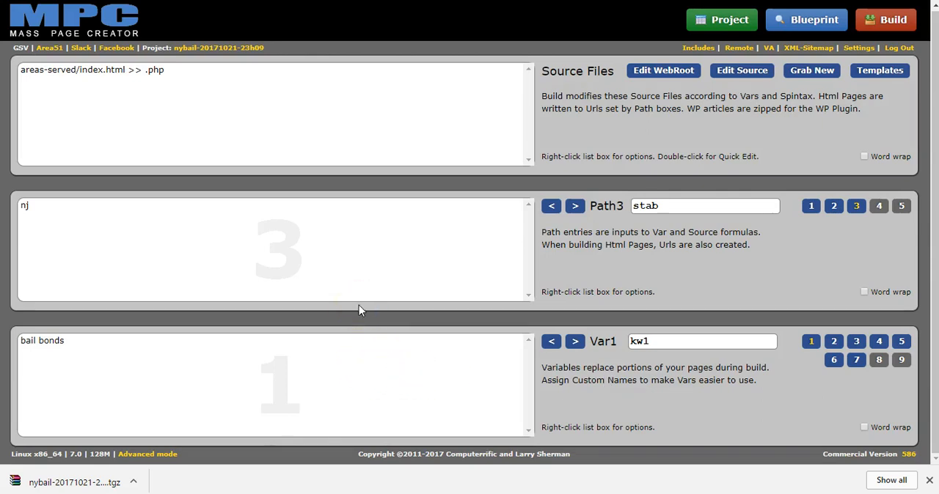
# Step: Step through the variables from Var2 to Var4 to review the city, stateabv and statefull values
pyautogui.click(576, 346)
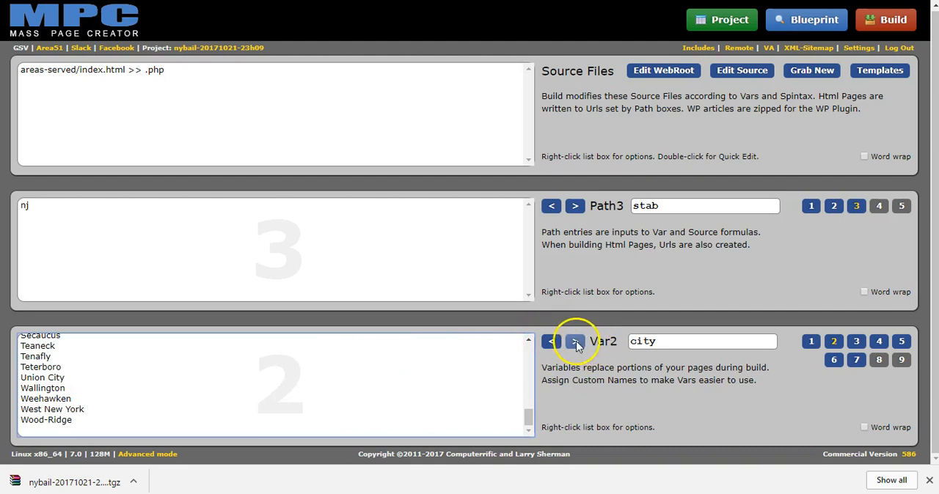
pyautogui.click(576, 344)
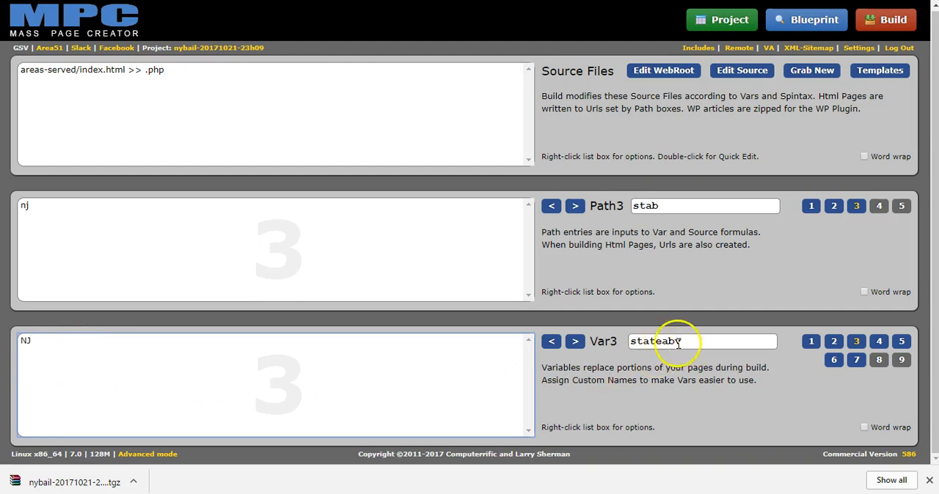
pyautogui.click(576, 344)
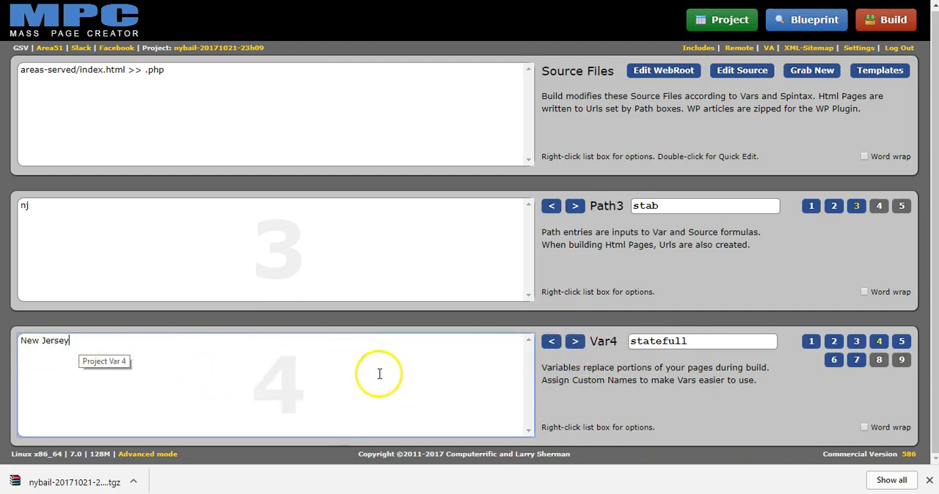
# Step: Step through the variables to Var6 to review the phone value and the New Jersey us_zipcode formula
pyautogui.click(575, 343)
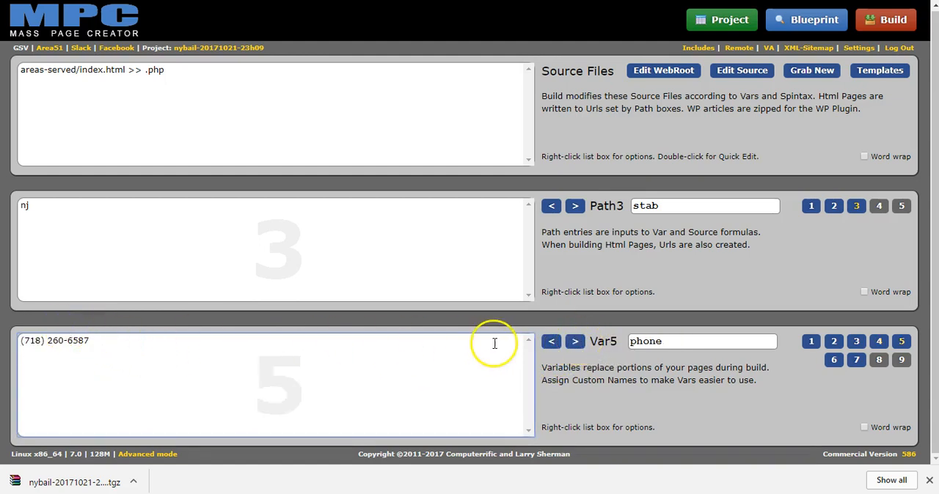
pyautogui.click(576, 342)
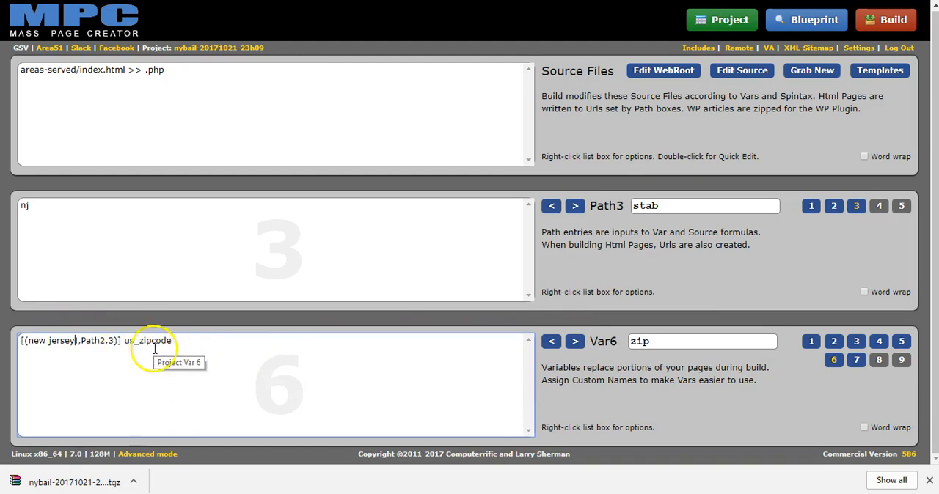
pyautogui.click(75, 341)
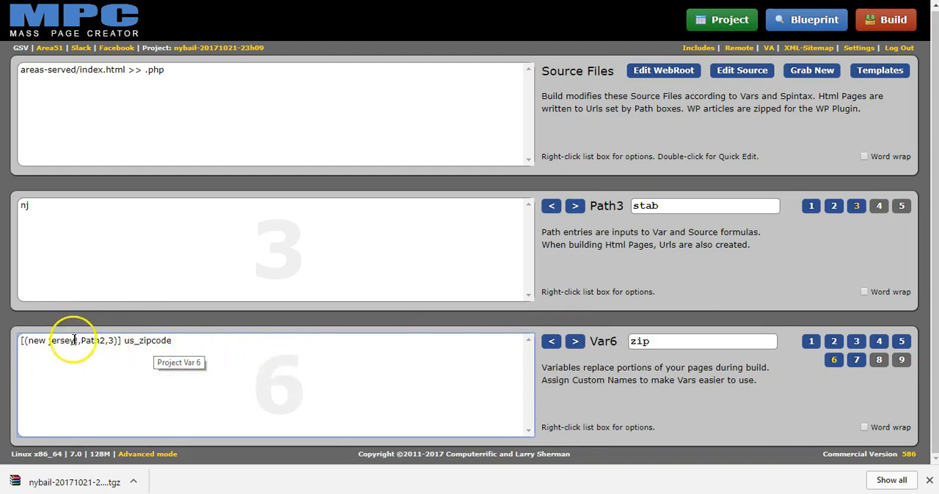
# Step: Examine the Function(state, city) formula options for Var6 with state new jersey, city Path2 and the U.S. zipcode formats, without adding a formula
pyautogui.rightClick(189, 344)
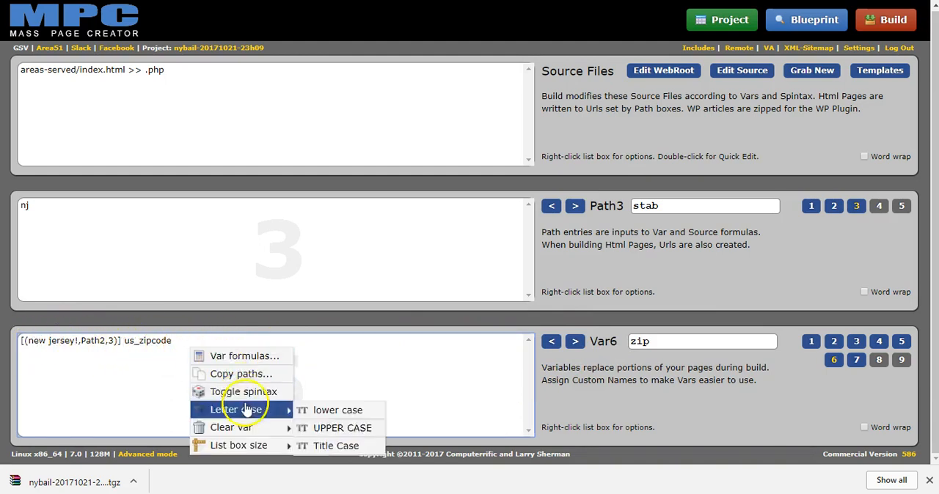
pyautogui.click(233, 356)
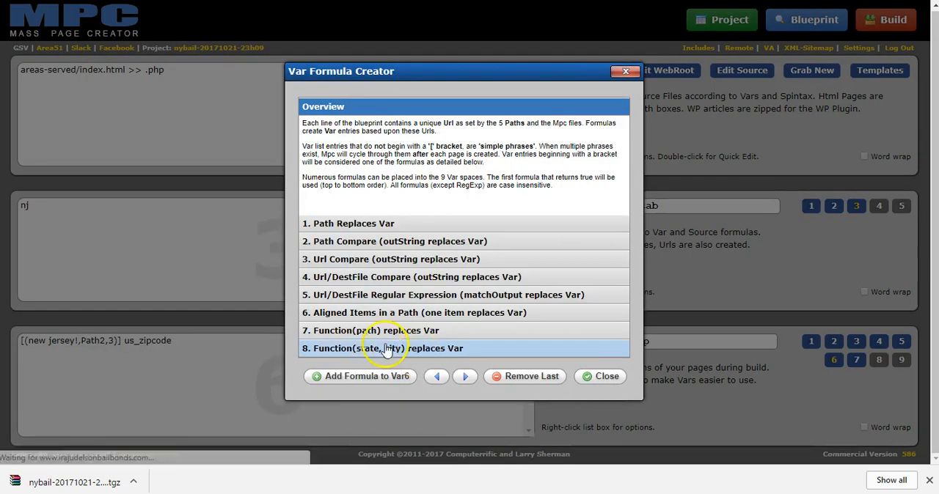
pyautogui.click(308, 352)
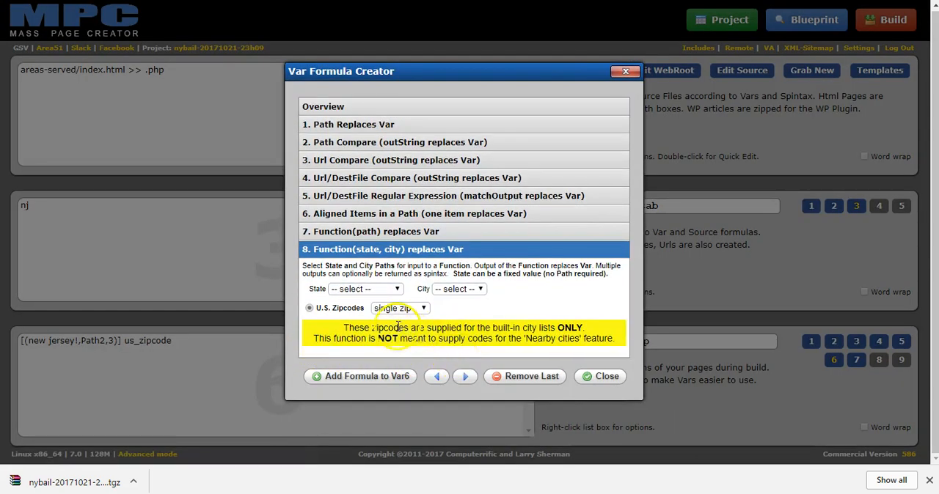
pyautogui.click(359, 291)
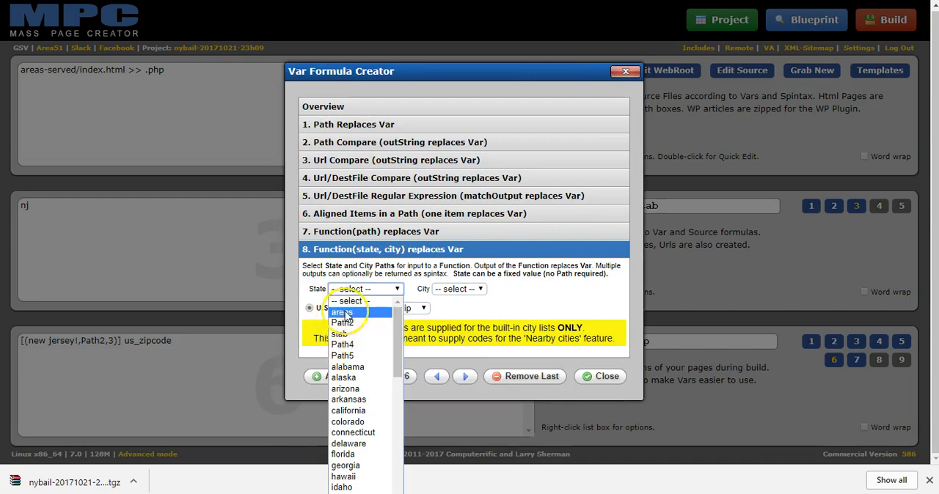
pyautogui.scroll(-5, 345, 440)
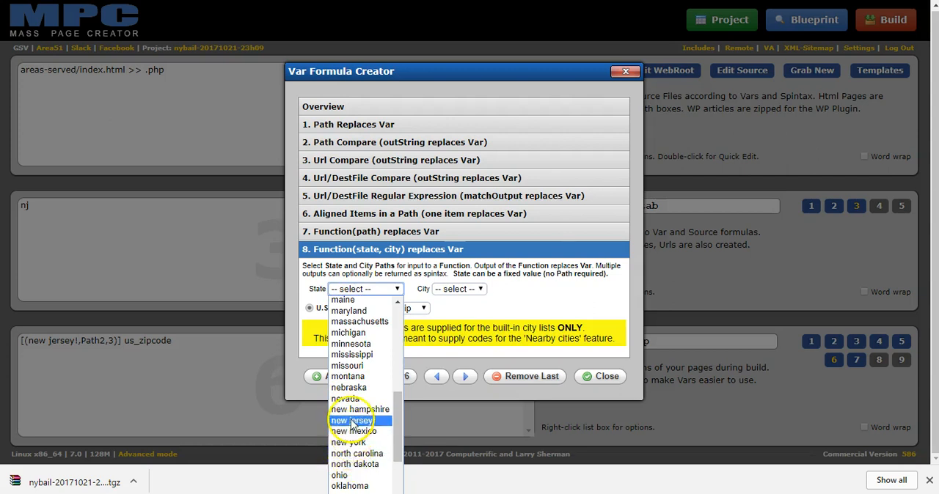
pyautogui.click(347, 421)
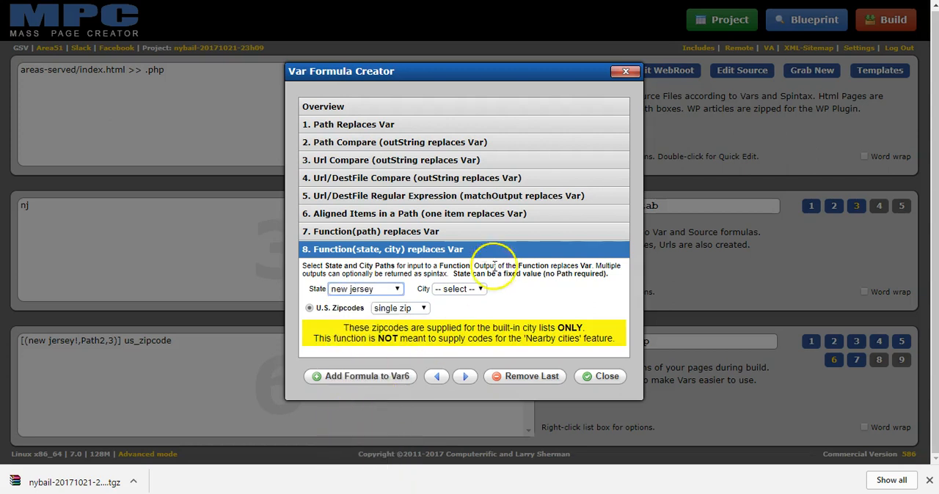
pyautogui.click(457, 290)
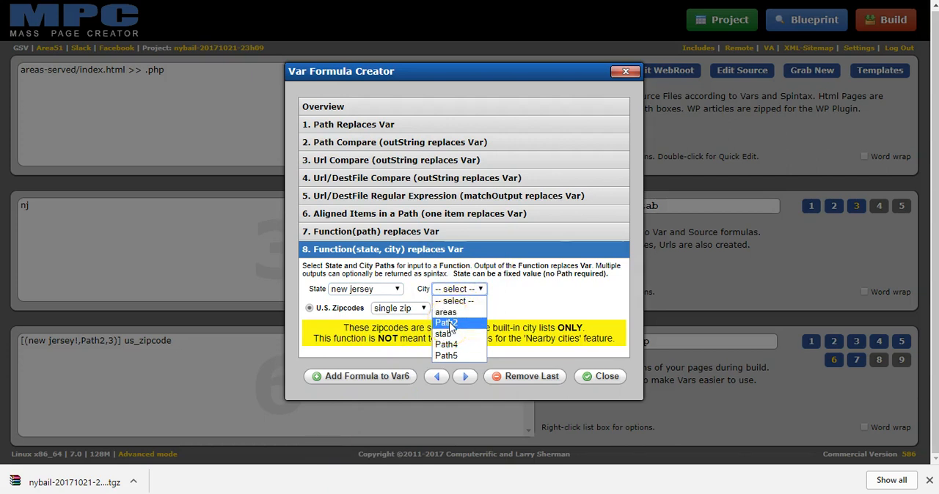
pyautogui.click(447, 324)
pyautogui.click(394, 309)
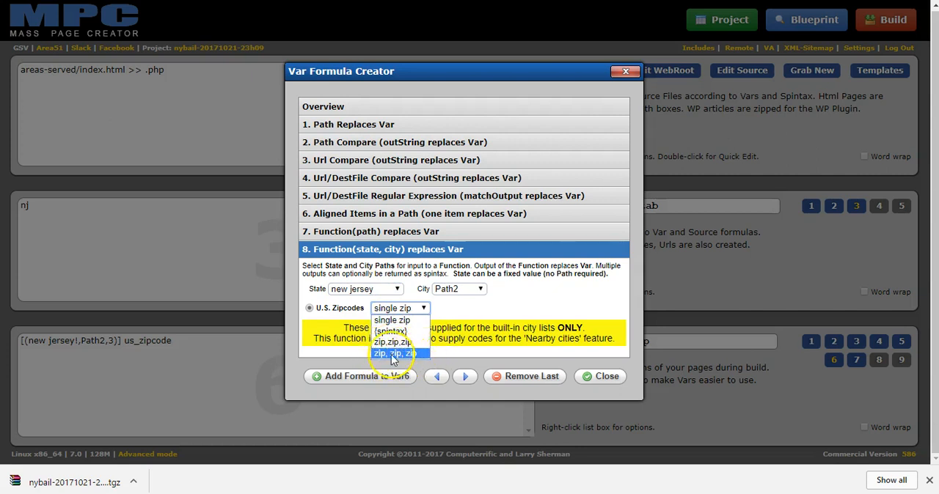
pyautogui.click(536, 308)
pyautogui.click(605, 377)
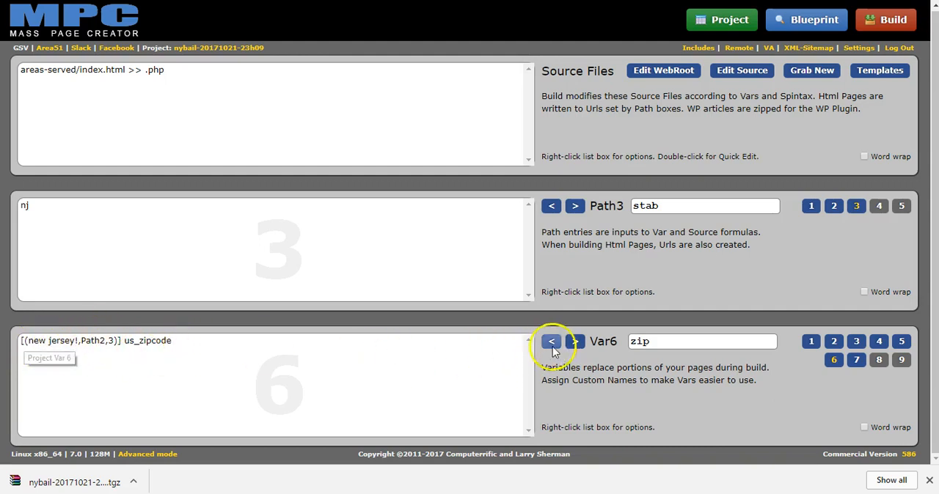
# Step: Review the single-zip us_zipcode formula in Var7 (zipsingle)
pyautogui.click(575, 342)
pyautogui.click(48, 343)
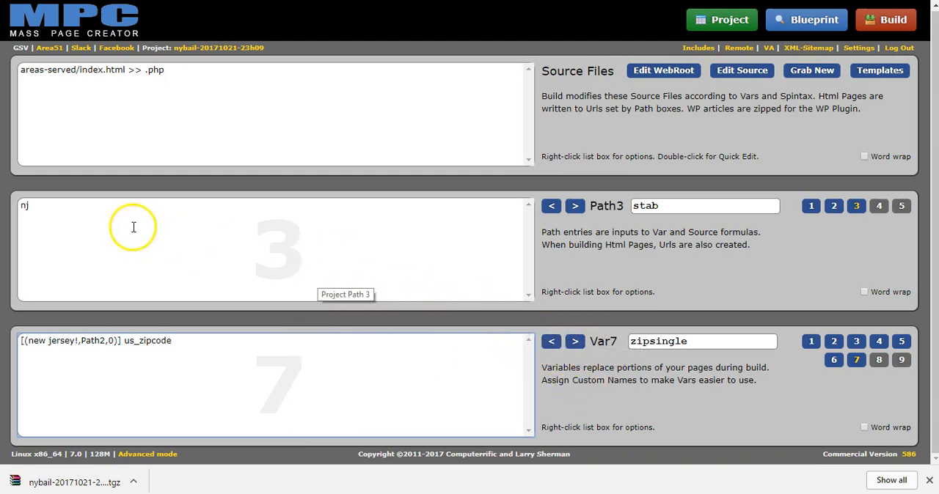
# Step: Open areas-served/index.html for HTML page editing and look through its variables and spintax in the visual layout
pyautogui.rightClick(138, 70)
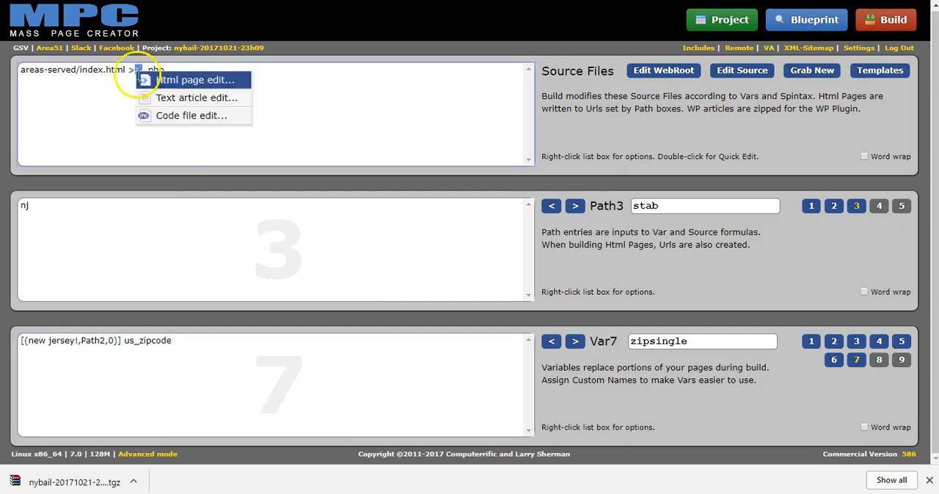
pyautogui.click(198, 81)
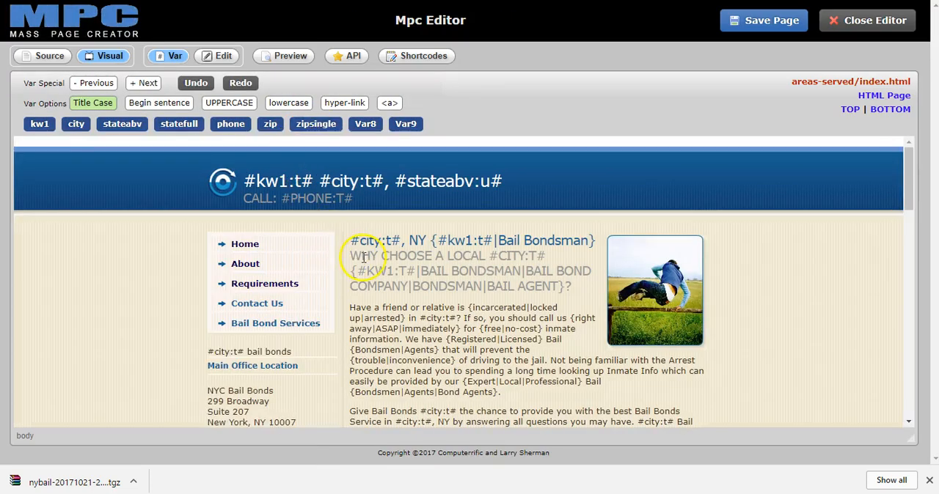
pyautogui.scroll(-5, 346, 247)
pyautogui.scroll(-7, 455, 246)
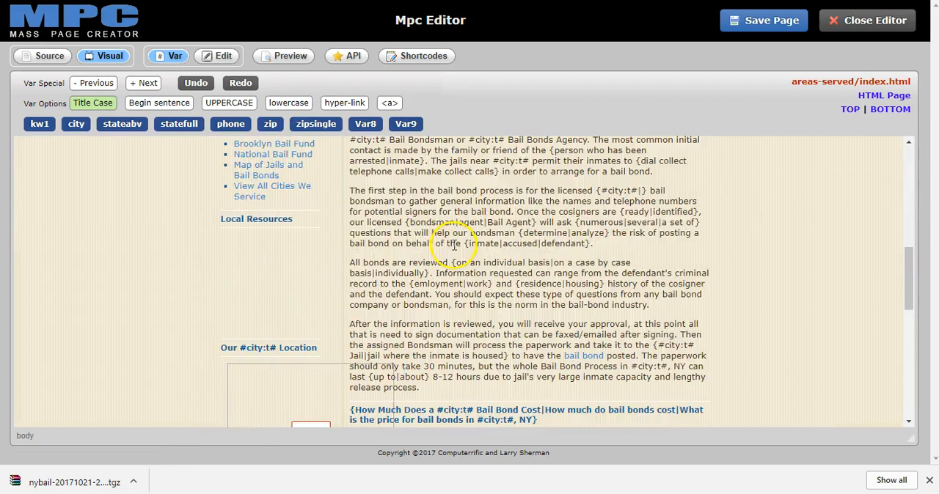
pyautogui.scroll(4, 432, 255)
pyautogui.scroll(-6, 432, 255)
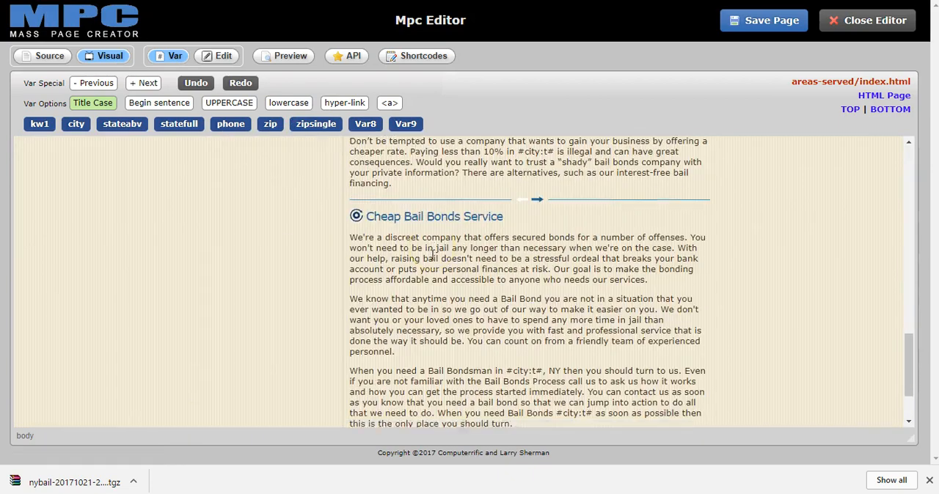
pyautogui.scroll(9, 432, 256)
pyautogui.scroll(4, 432, 256)
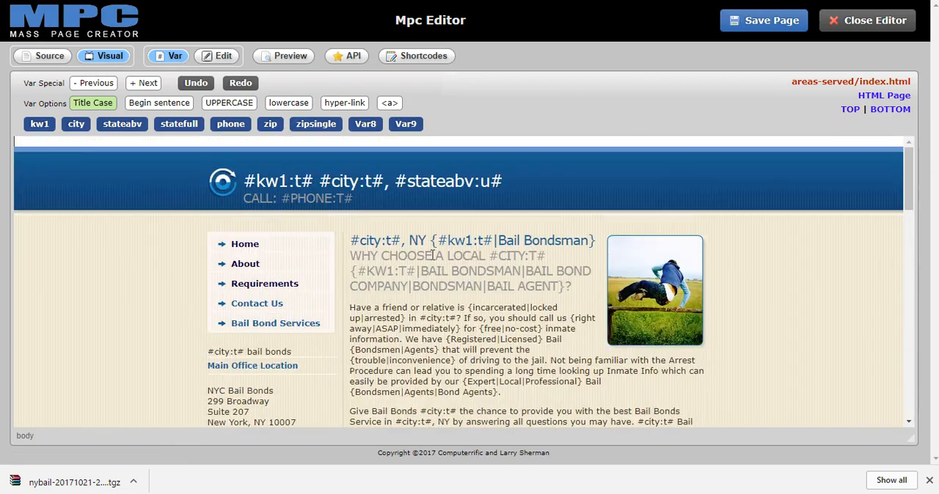
# Step: Show the source code of the areas-served page and read through its variable tags and spintax
pyautogui.click(38, 65)
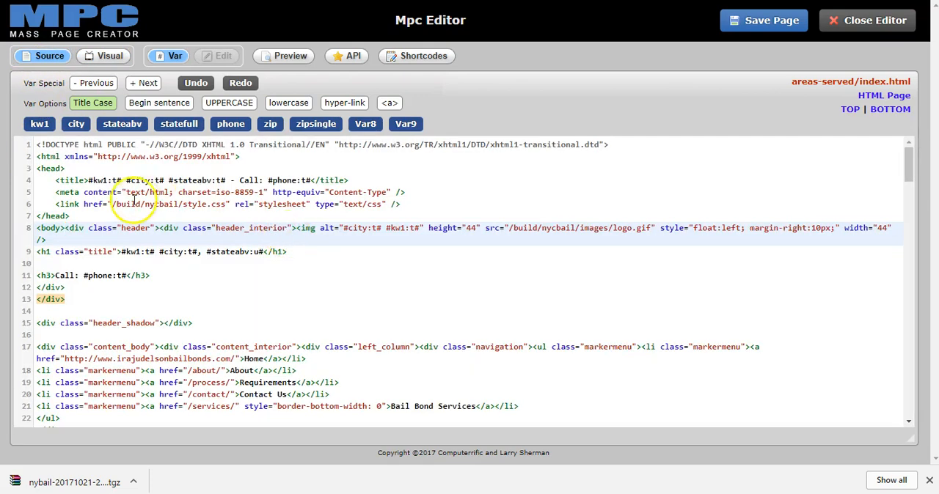
pyautogui.scroll(-6, 220, 220)
pyautogui.scroll(-3, 210, 221)
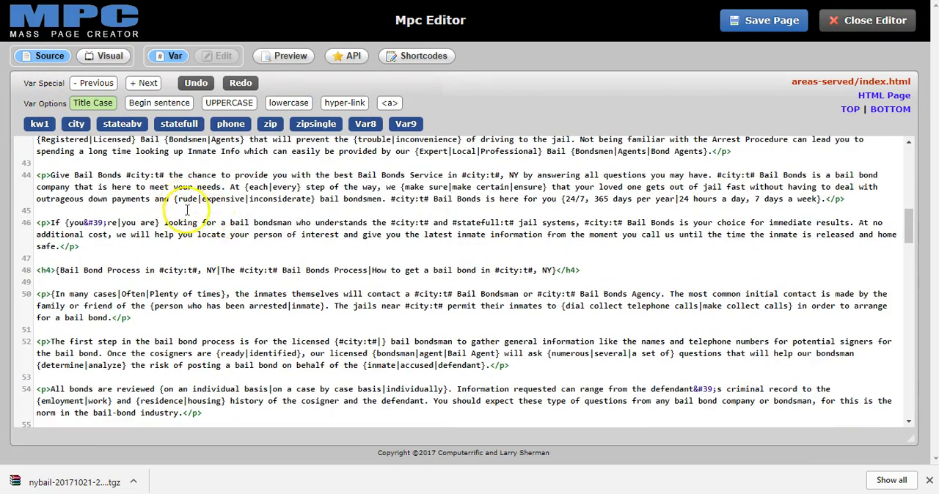
pyautogui.scroll(-2, 310, 176)
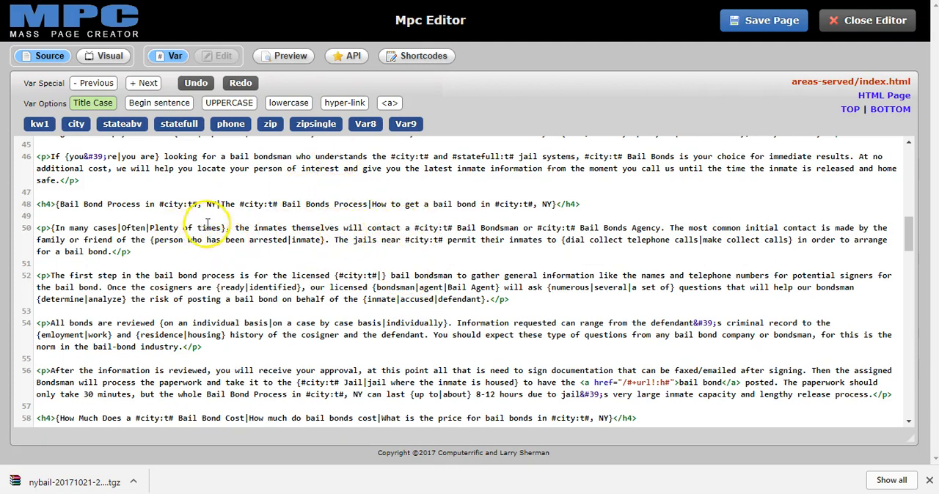
pyautogui.scroll(4, 201, 209)
pyautogui.scroll(2, 239, 147)
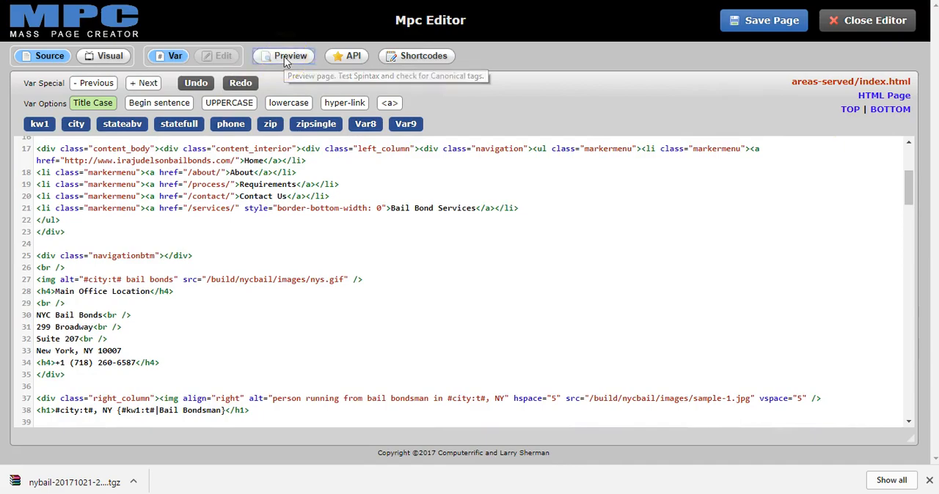
# Step: Preview the areas-served page and read through the spun content down to the footer
pyautogui.click(286, 56)
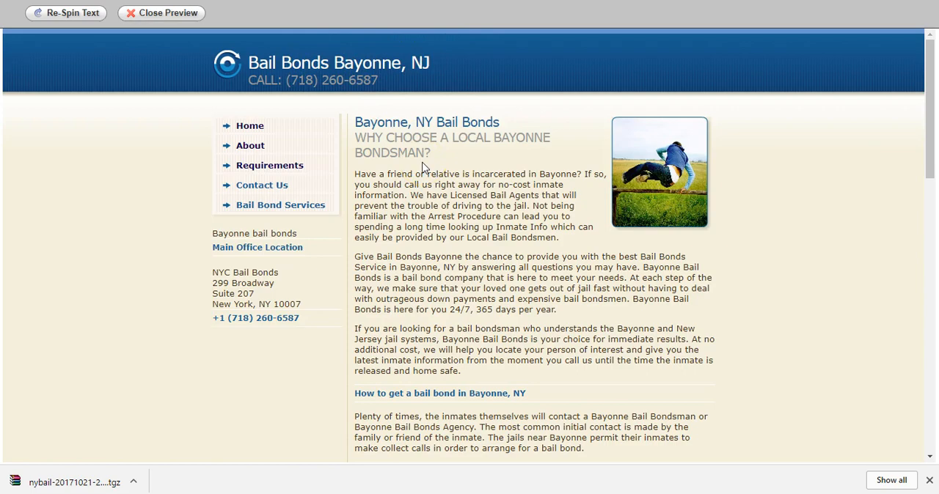
pyautogui.scroll(-6, 485, 137)
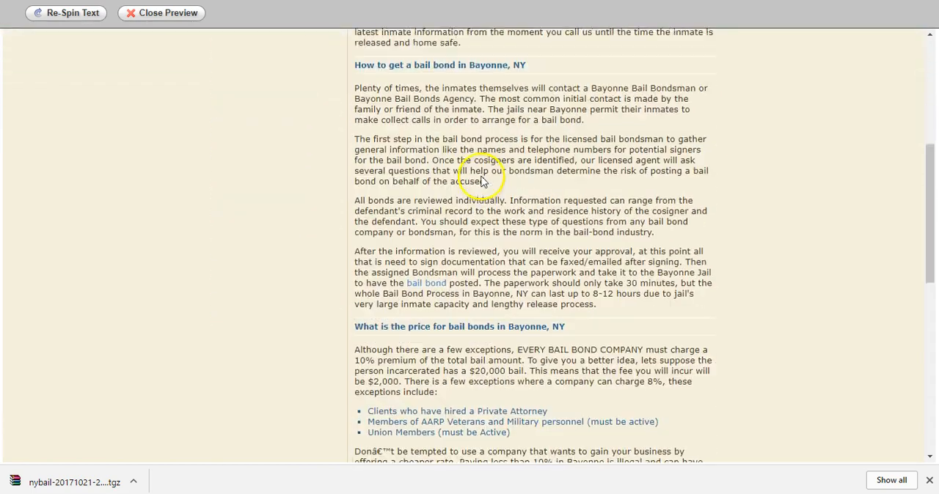
pyautogui.scroll(6, 481, 178)
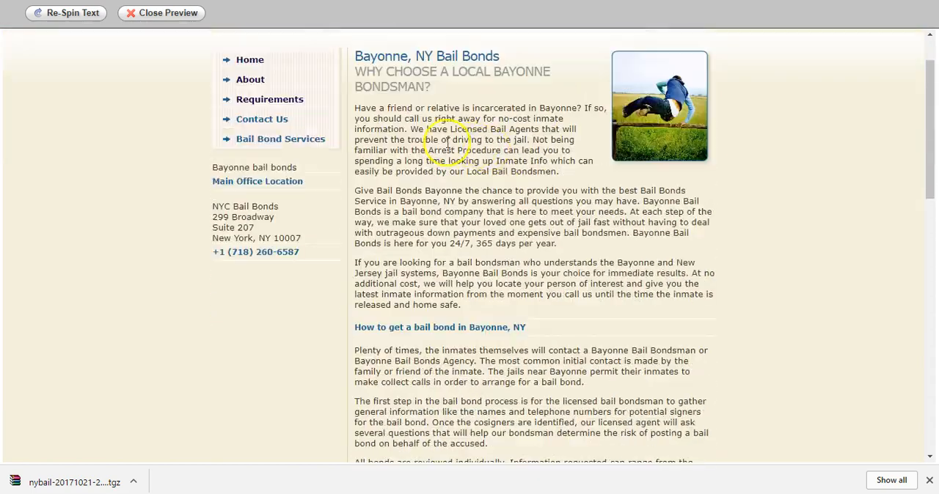
pyautogui.scroll(-15, 439, 141)
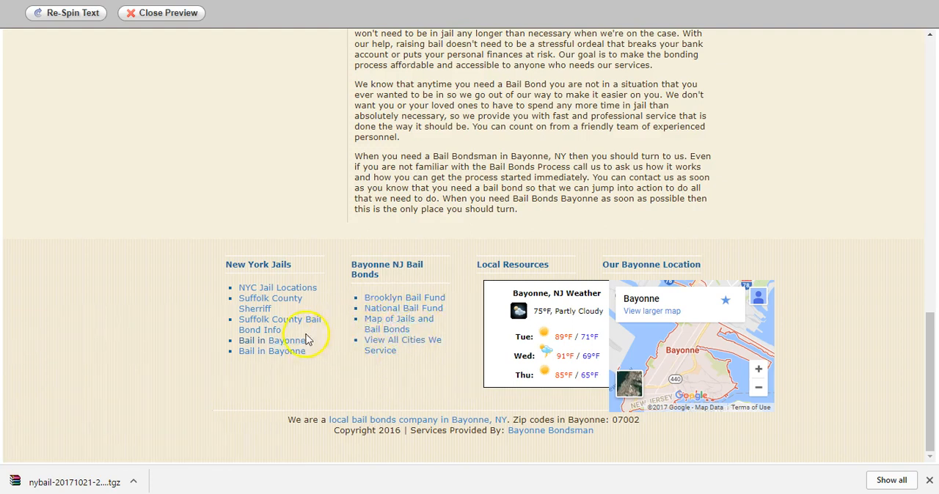
# Step: Open the footer's Map of Jails and Bail Bonds link separately and examine its location list and the markers around New York City
pyautogui.rightClick(407, 326)
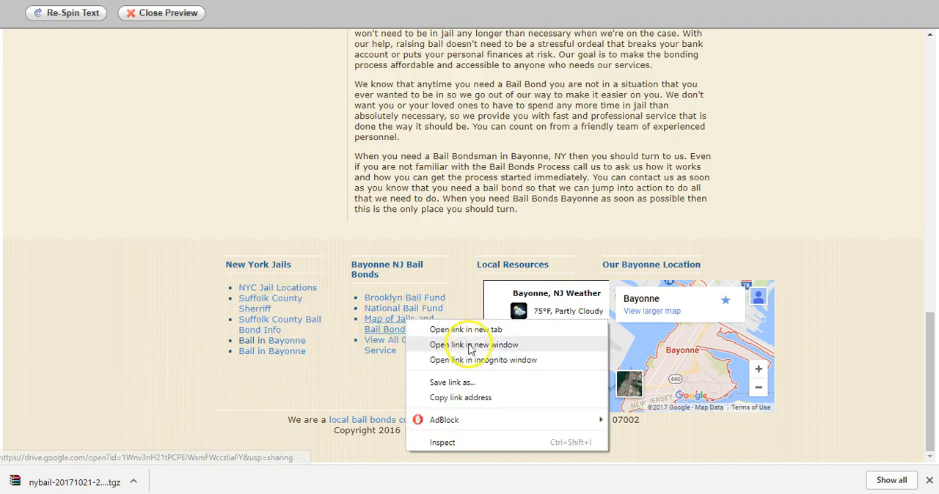
pyautogui.click(323, 308)
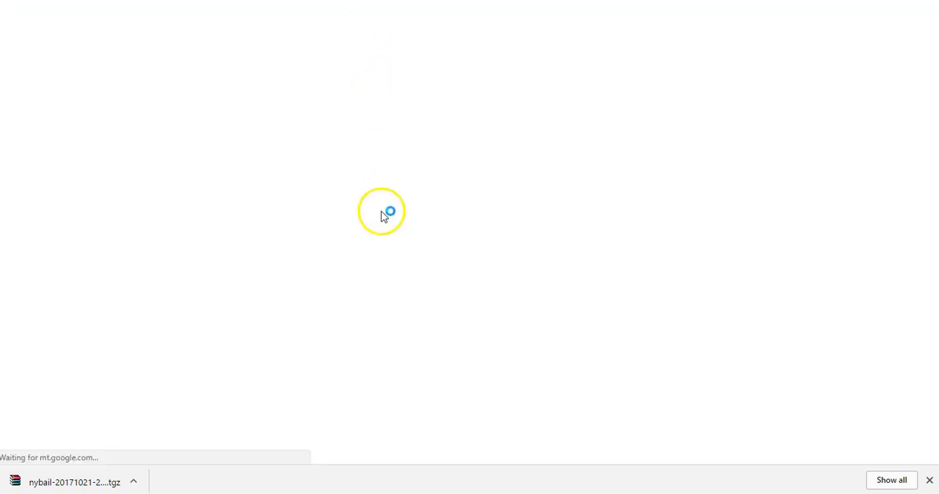
pyautogui.scroll(-2, 94, 238)
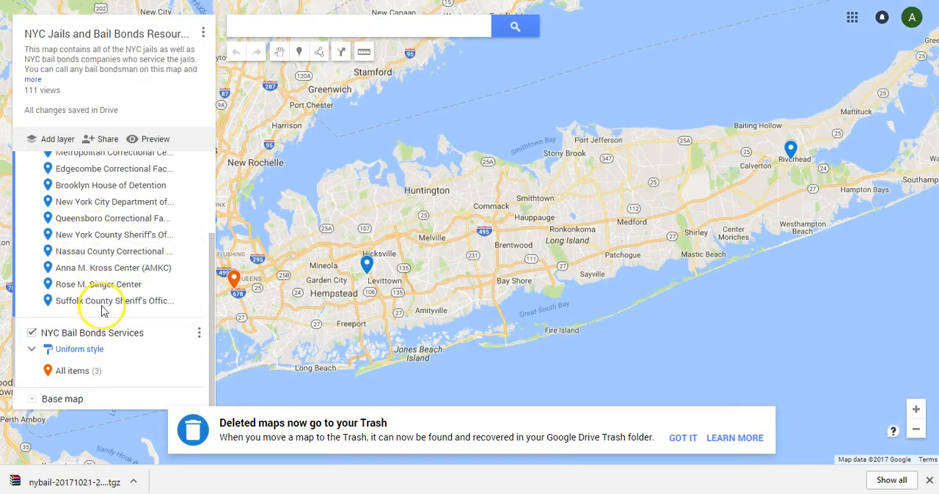
pyautogui.scroll(3, 101, 310)
pyautogui.scroll(-3, 89, 209)
pyautogui.scroll(3, 126, 257)
pyautogui.scroll(-3, 126, 212)
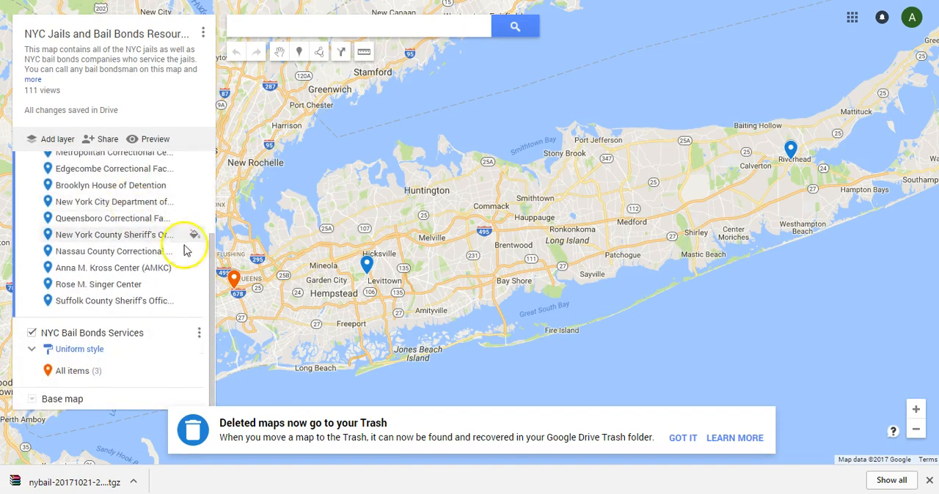
pyautogui.moveTo(306, 285); pyautogui.dragTo(423, 262)
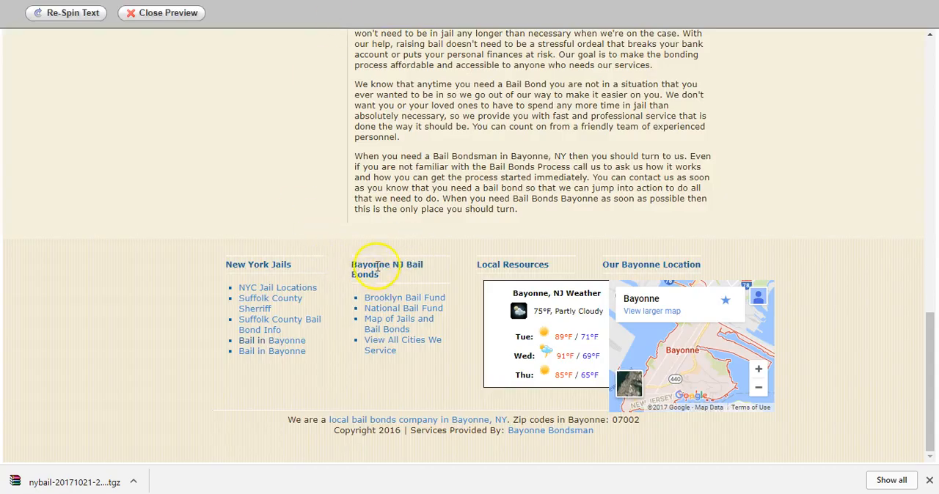
# Step: Return to the page preview and check the body text, the footer's local resources, map and zip code line
pyautogui.scroll(15, 377, 268)
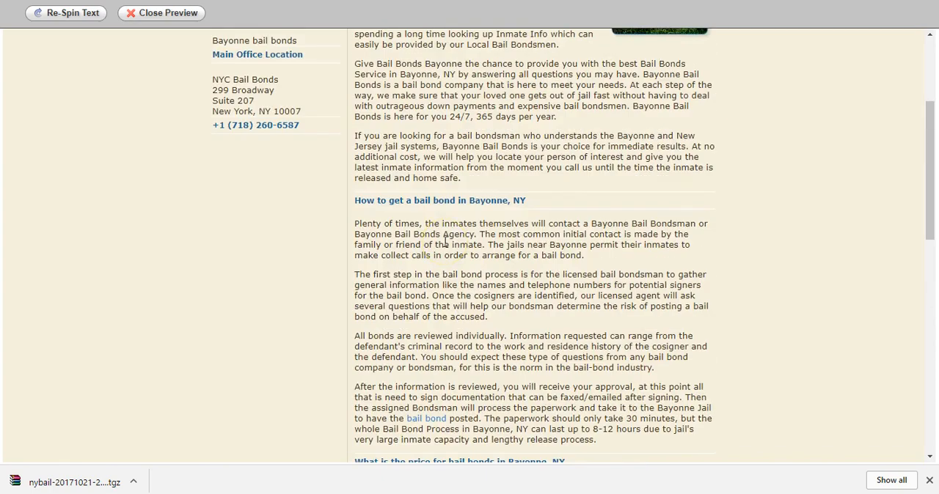
pyautogui.scroll(3, 444, 242)
pyautogui.scroll(-11, 440, 245)
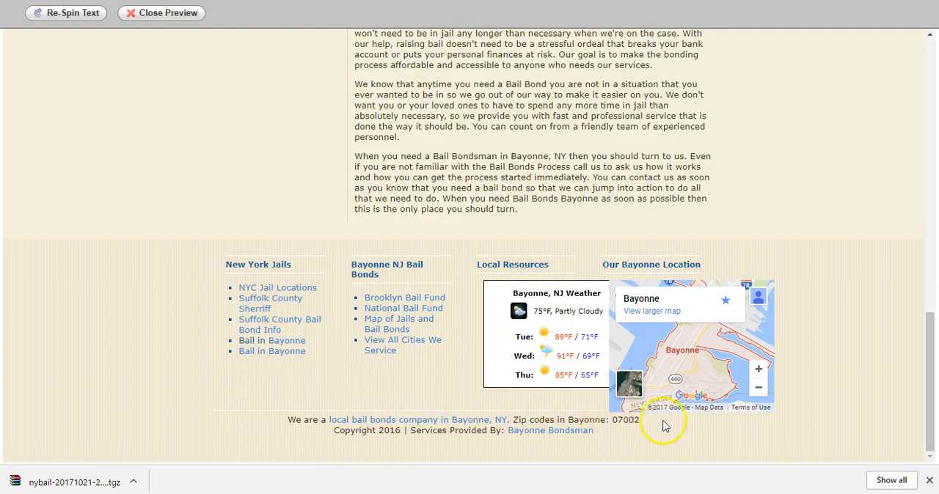
pyautogui.scroll(6, 277, 307)
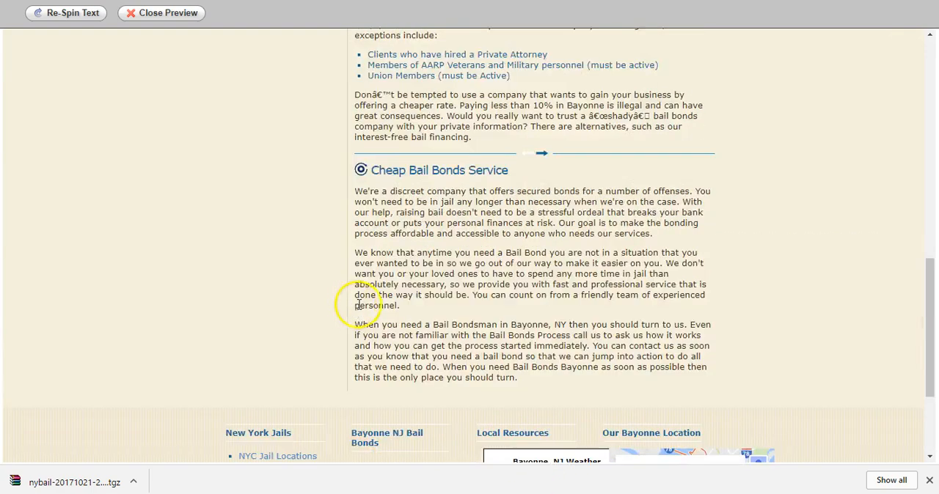
pyautogui.scroll(6, 286, 297)
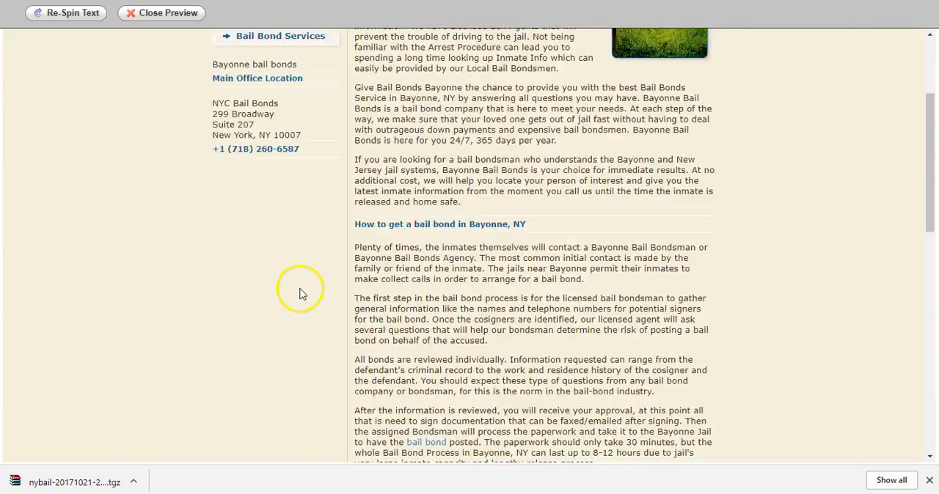
# Step: Close the preview, select "bail amount" in the premium paragraph's source and review the nospin, special link and smart constant insert options
pyautogui.click(136, 13)
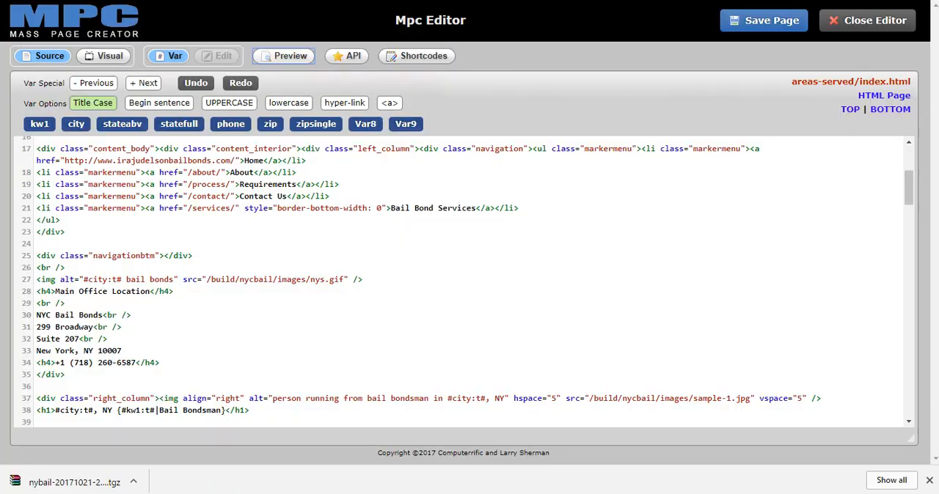
pyautogui.scroll(-10, 249, 270)
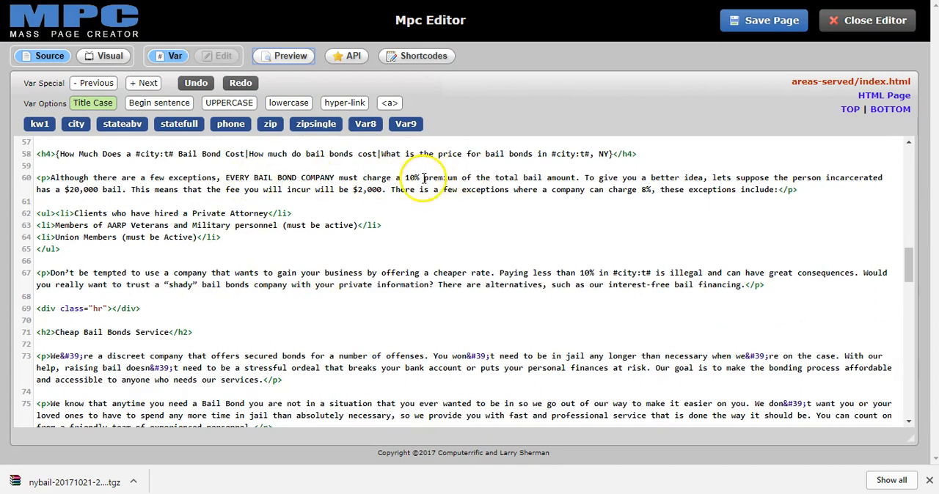
pyautogui.moveTo(522, 181); pyautogui.dragTo(577, 180)
pyautogui.rightClick(542, 182)
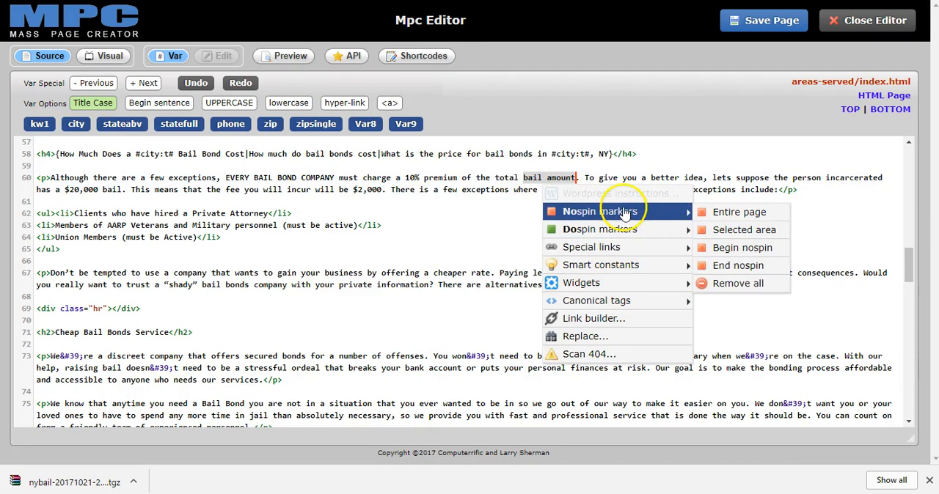
pyautogui.moveTo(639, 218)
pyautogui.moveTo(640, 250)
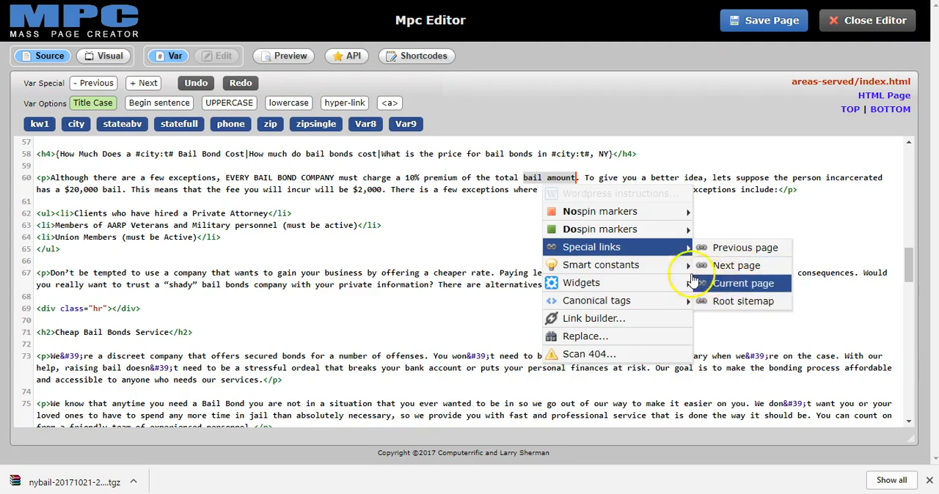
pyautogui.moveTo(668, 265)
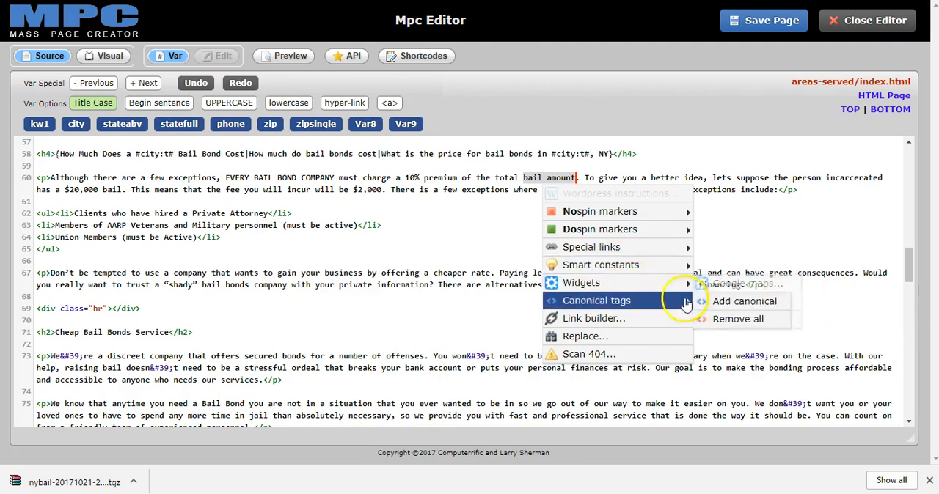
# Step: Open the link builder, examine its target domain, variable and link fields, and close it without inserting a link
pyautogui.click(593, 318)
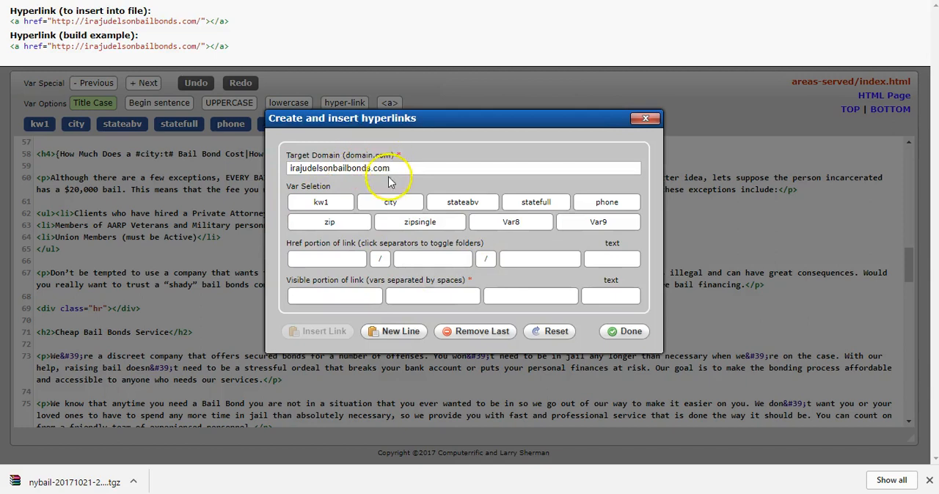
pyautogui.click(412, 166)
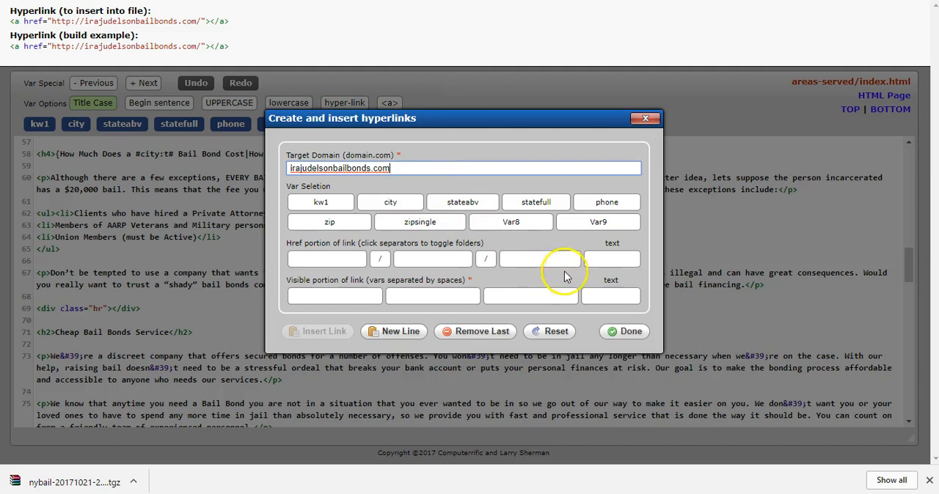
pyautogui.click(644, 119)
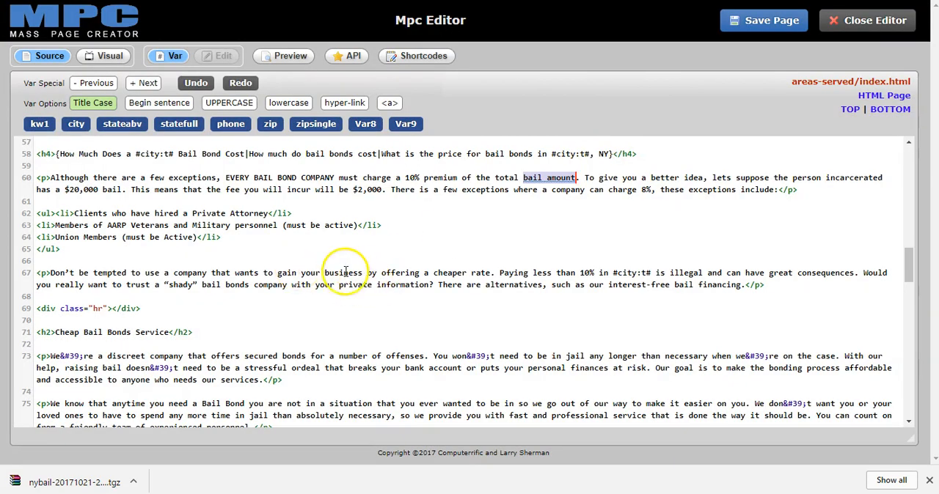
# Step: Try the next-record form #+city:t# in the "How Much Does a" heading and remove the plus sign again
pyautogui.click(104, 104)
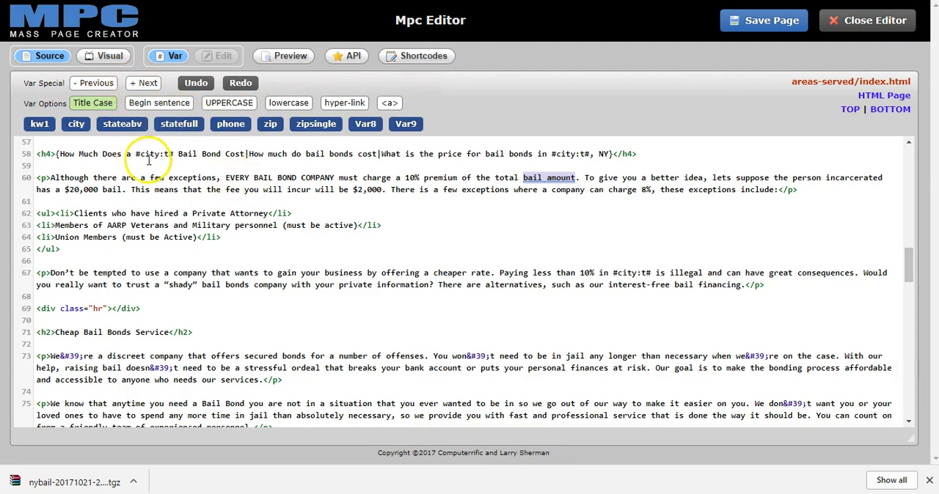
pyautogui.moveTo(137, 154); pyautogui.dragTo(174, 154)
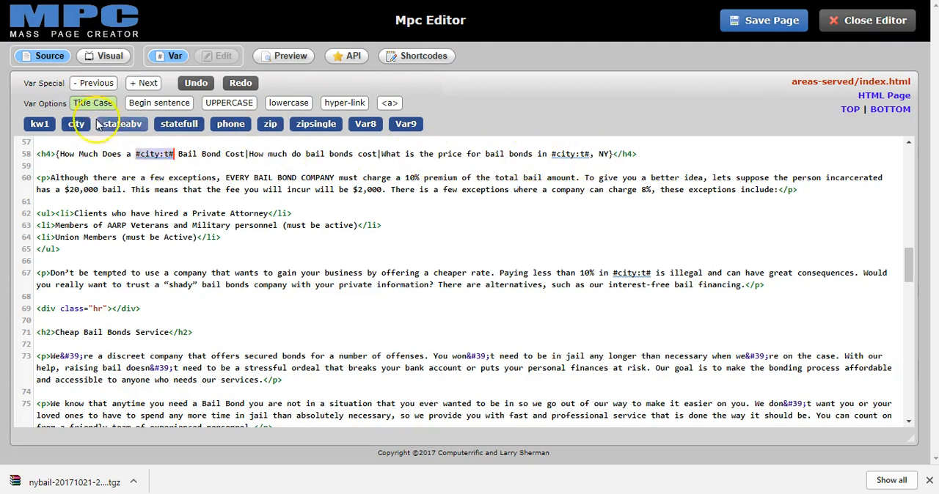
pyautogui.click(141, 85)
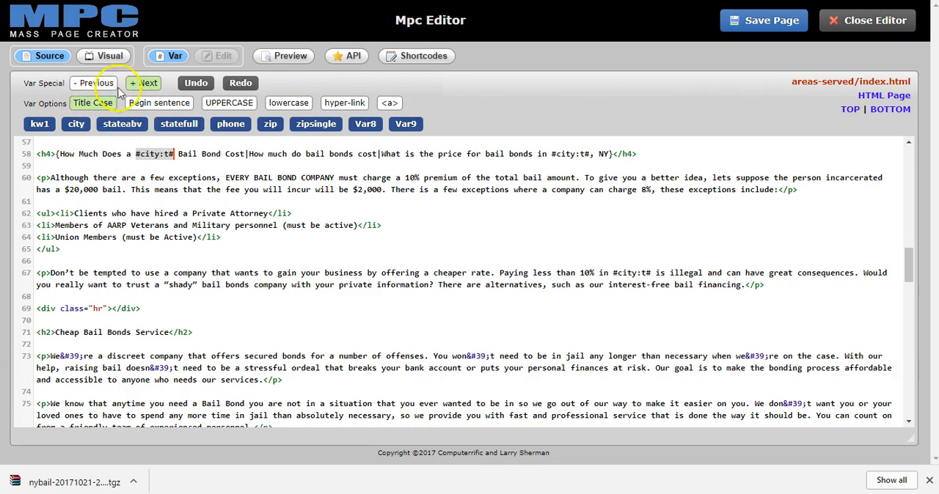
pyautogui.click(80, 126)
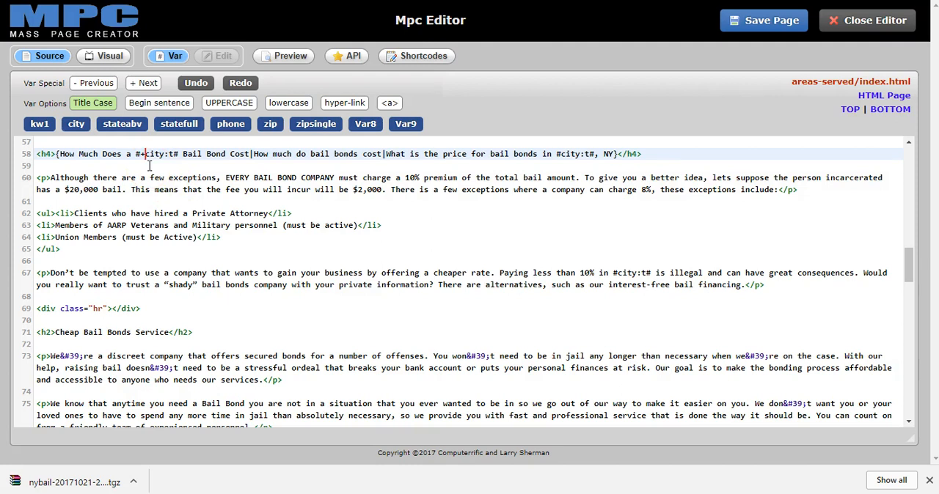
pyautogui.press('BackSpace')
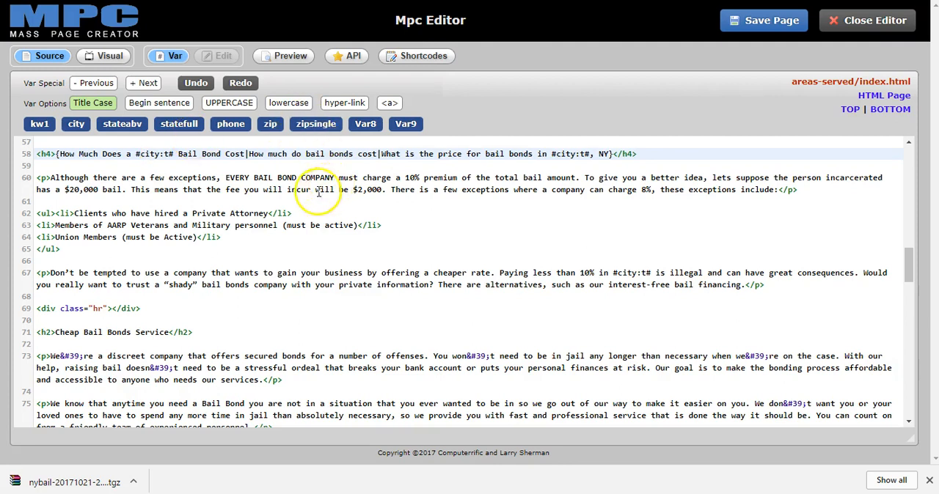
# Step: Examine the API options for spintax and content creation, followed by the standard and cloaking shortcodes, closing each dialog
pyautogui.click(351, 54)
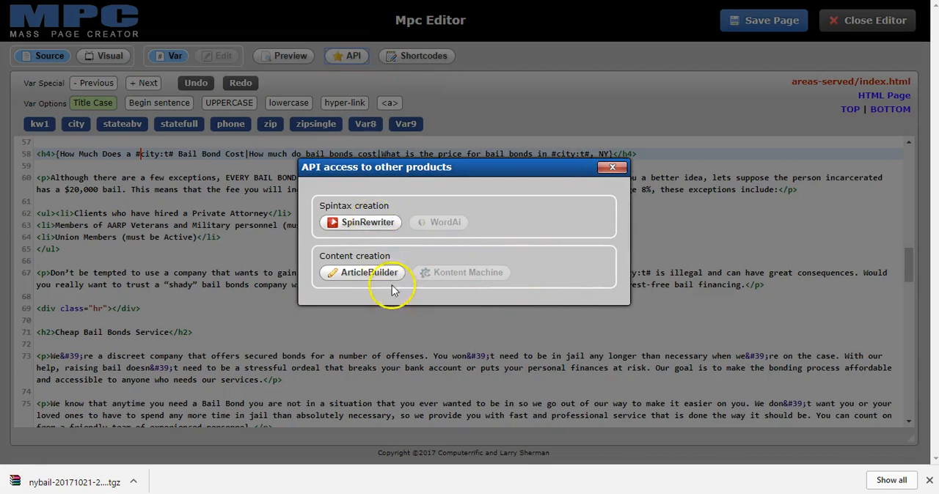
pyautogui.click(612, 168)
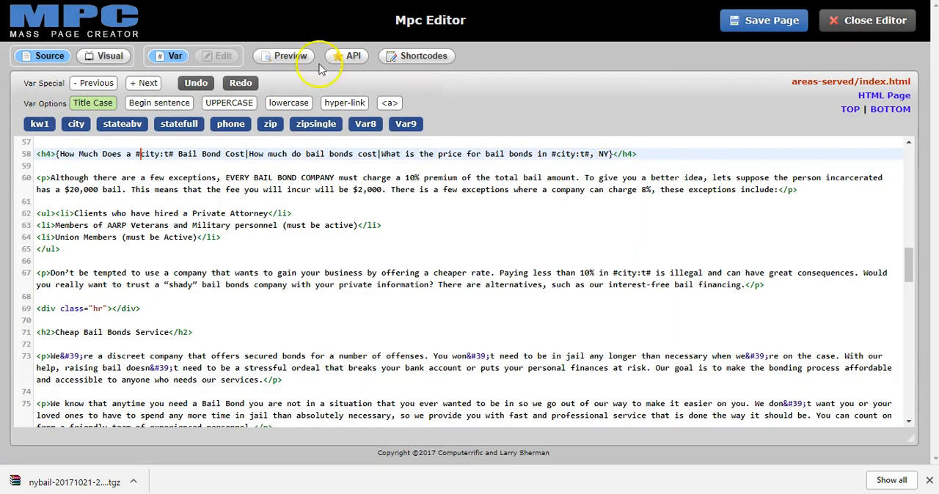
pyautogui.click(393, 57)
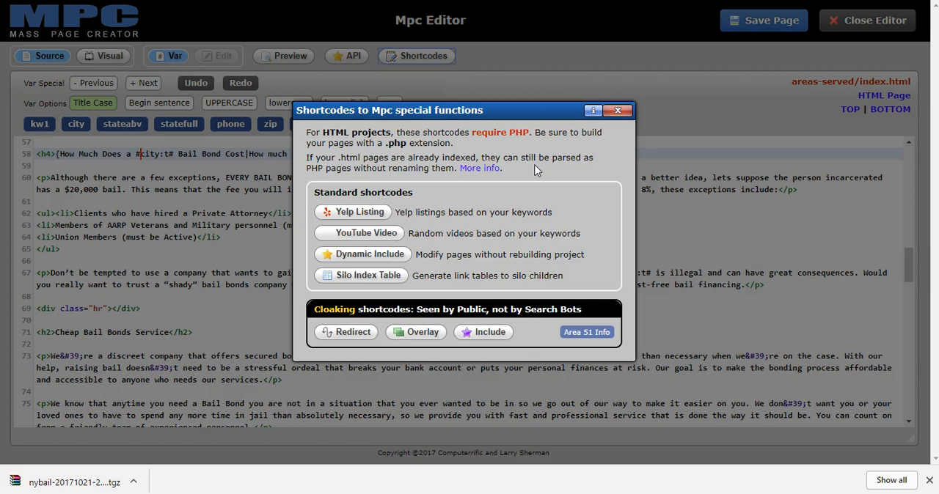
pyautogui.click(618, 111)
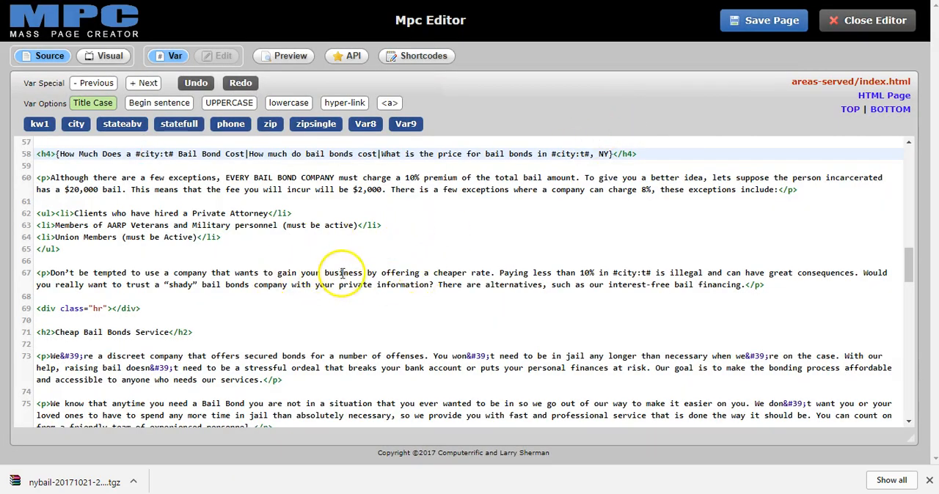
# Step: Replace every occurrence of "ny" with "NJ" in the page's source text, without matching case
pyautogui.scroll(-1, 340, 252)
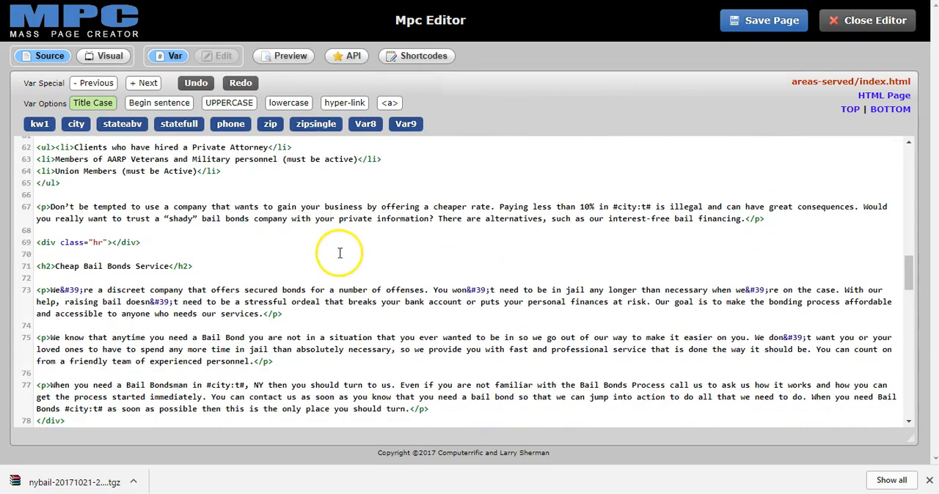
pyautogui.scroll(4, 335, 247)
pyautogui.scroll(-3, 350, 252)
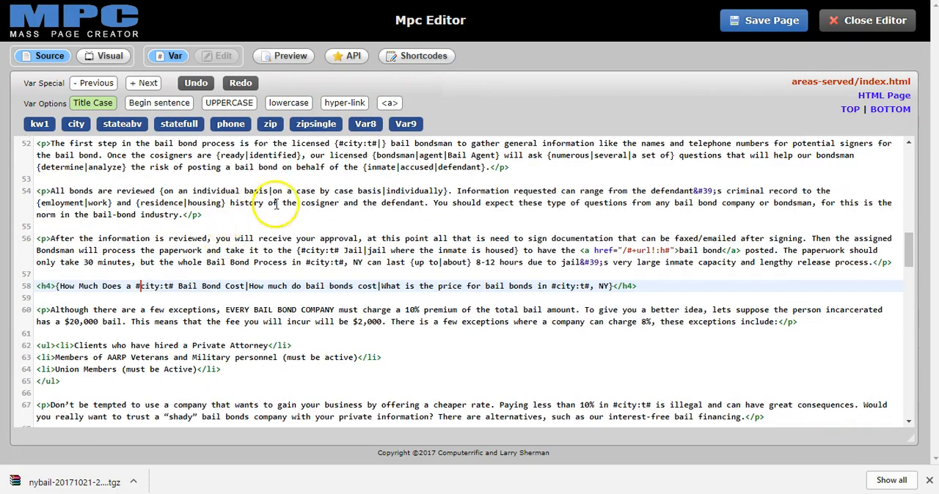
pyautogui.scroll(-3, 394, 257)
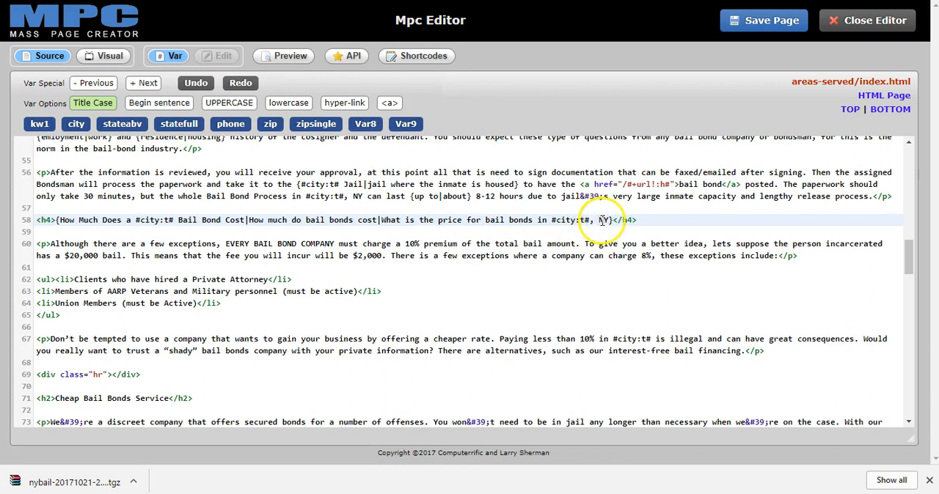
pyautogui.doubleClick(607, 220)
pyautogui.click(608, 220)
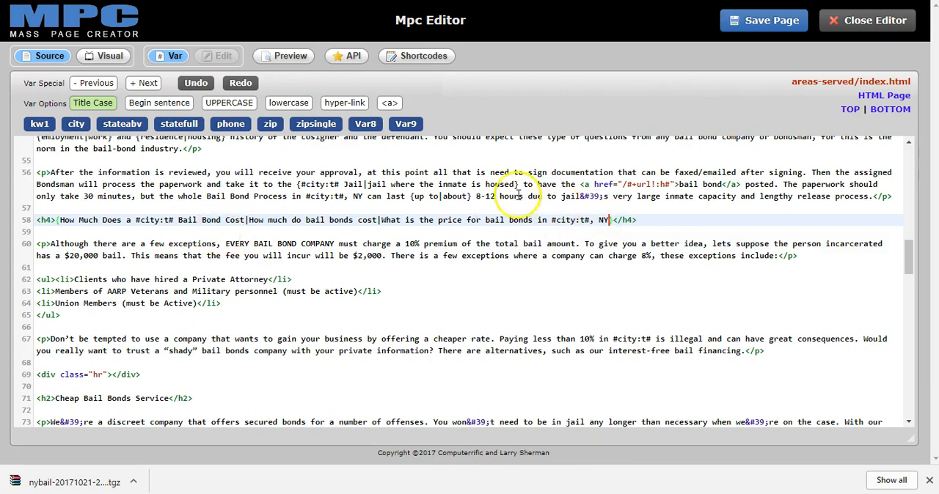
pyautogui.click(491, 196)
pyautogui.rightClick(491, 196)
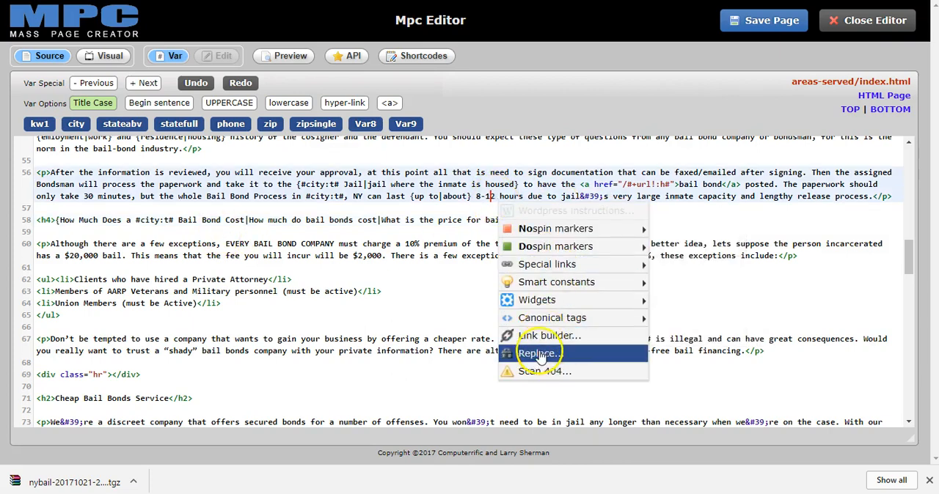
pyautogui.click(539, 356)
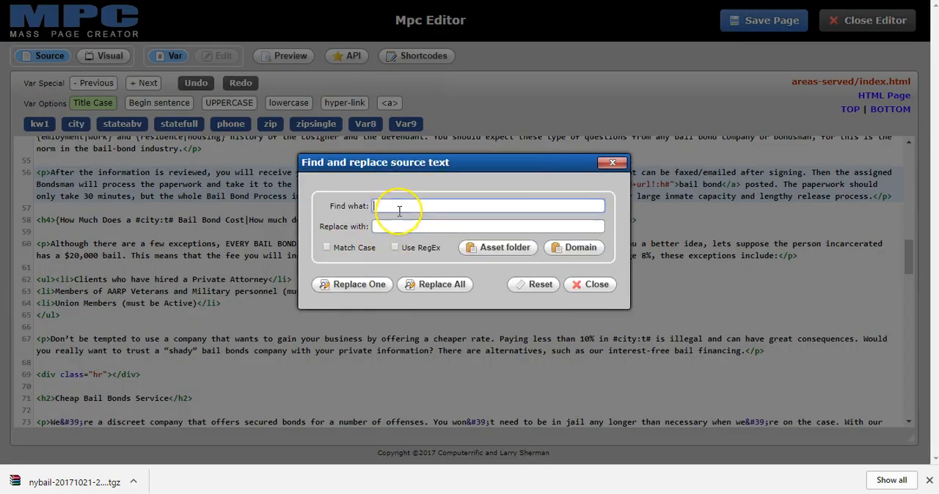
pyautogui.press('Tab')
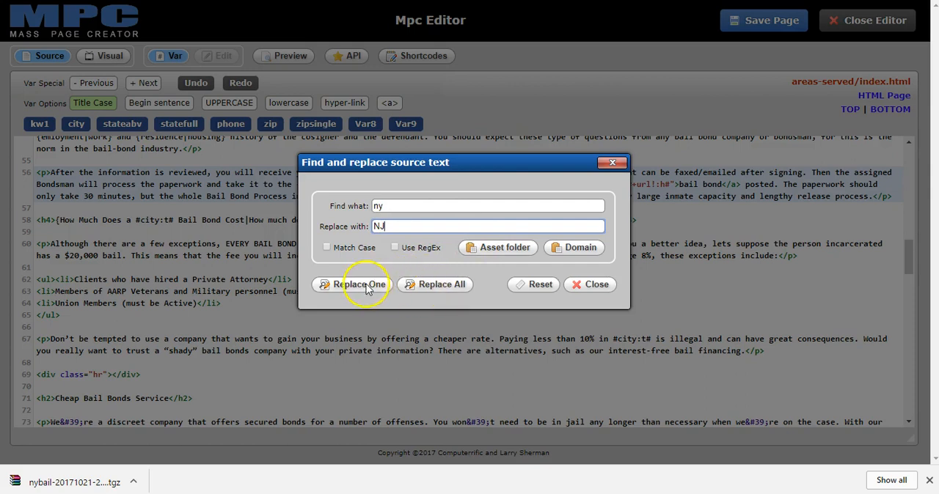
pyautogui.click(419, 284)
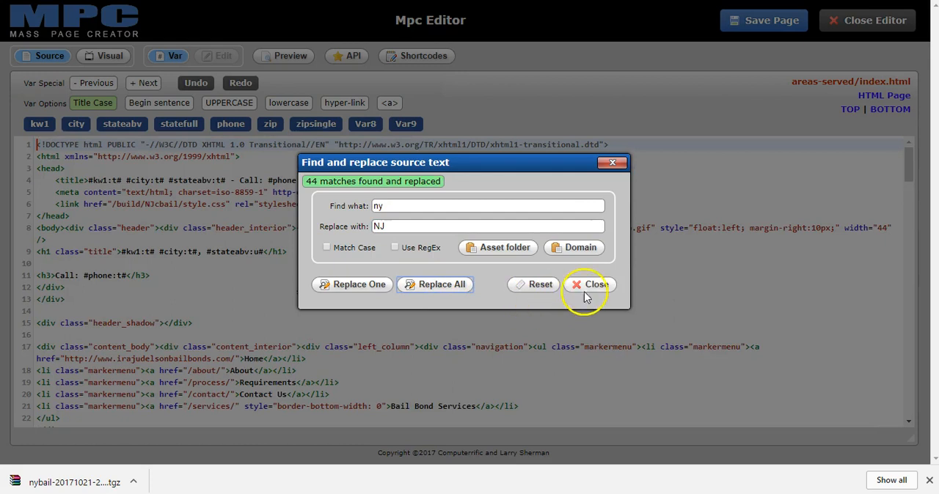
pyautogui.click(586, 290)
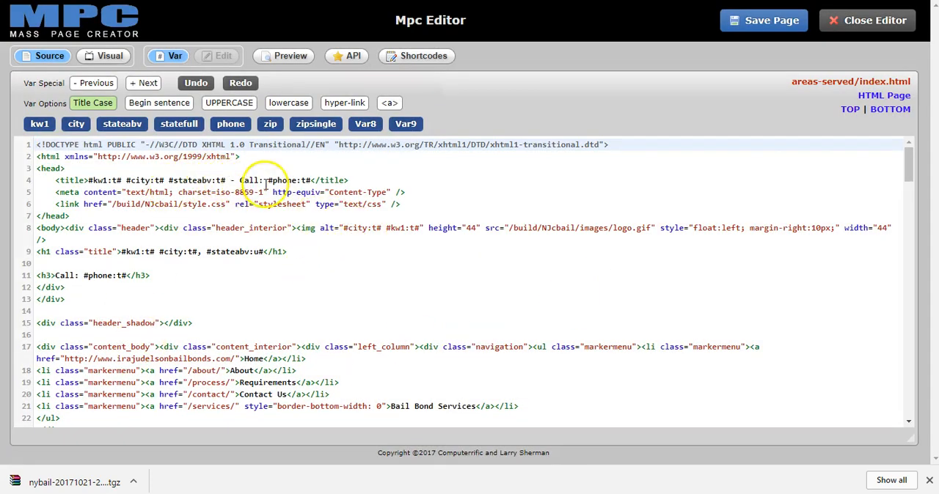
# Step: Change the state abbreviation in the main office address back to NY
pyautogui.scroll(-6, 345, 231)
pyautogui.scroll(-2, 352, 227)
pyautogui.scroll(2, 126, 234)
pyautogui.scroll(4, 69, 218)
pyautogui.scroll(-4, 66, 382)
pyautogui.click(94, 285)
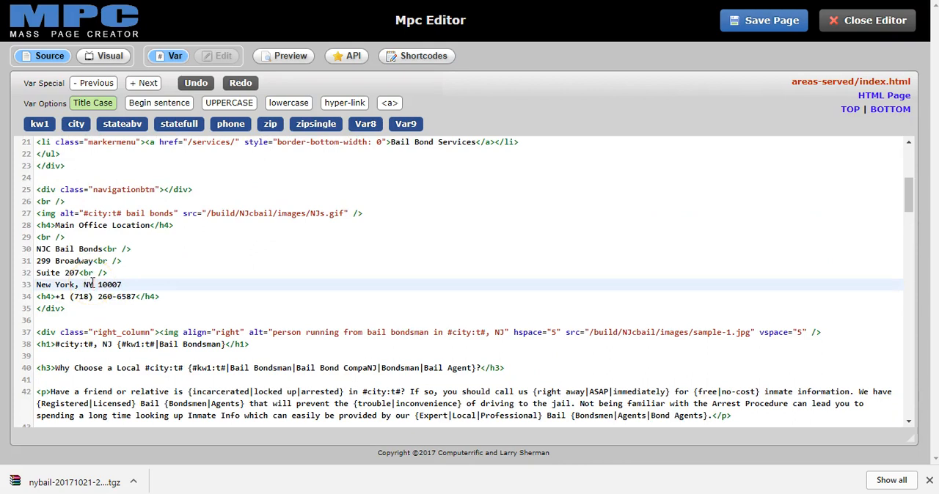
# Step: Check the replaced text from the body paragraphs through the footer to the schema script for words altered by mistake
pyautogui.scroll(-4, 189, 280)
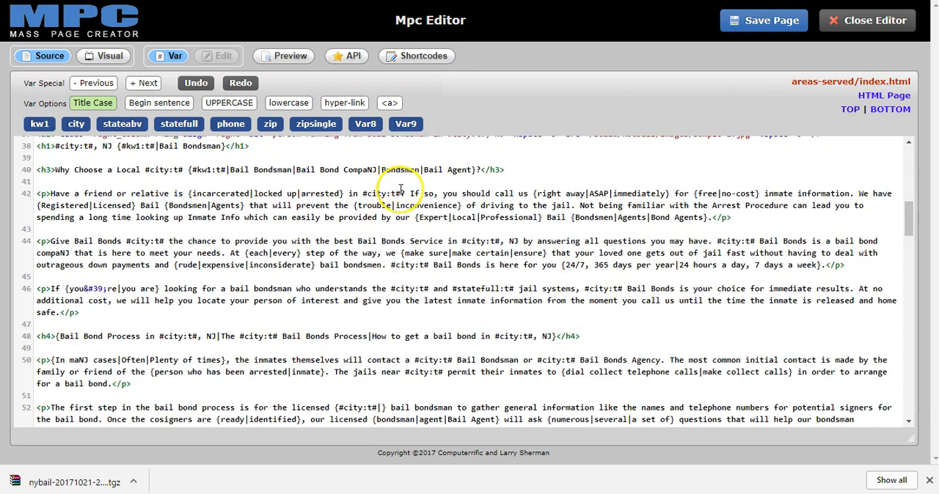
pyautogui.scroll(3, 440, 235)
pyautogui.scroll(-2, 477, 242)
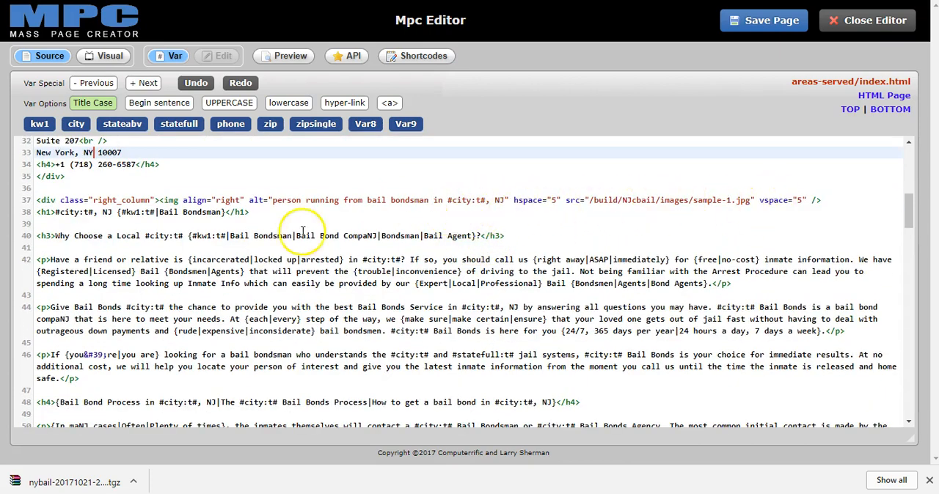
pyautogui.scroll(-1, 279, 233)
pyautogui.scroll(-13, 278, 233)
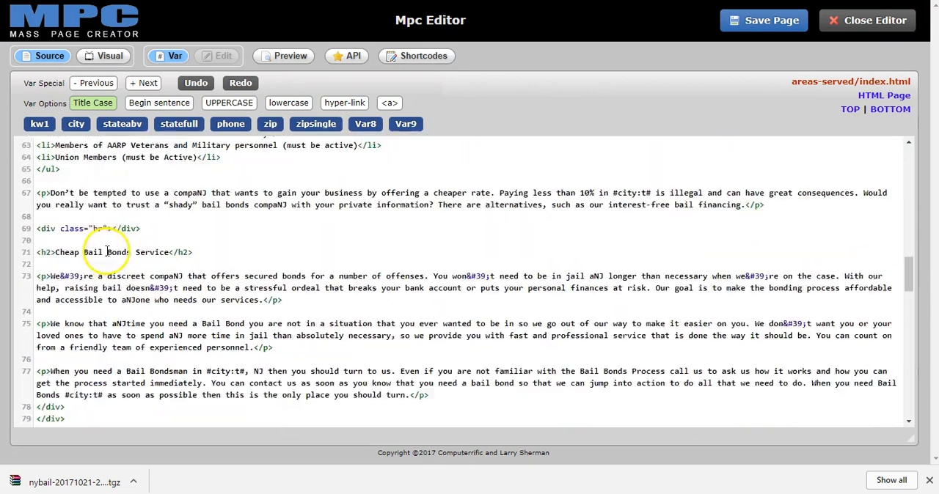
pyautogui.scroll(-10, 59, 268)
pyautogui.scroll(3, 216, 252)
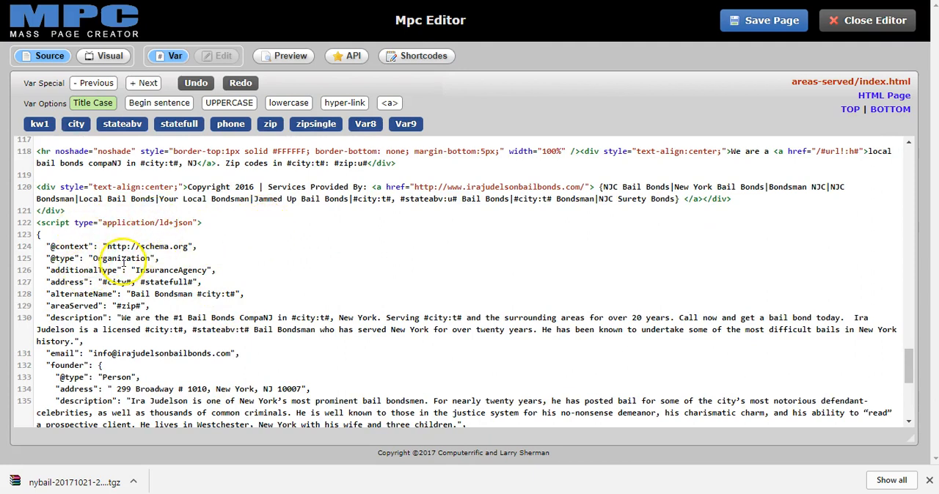
pyautogui.scroll(-2, 111, 275)
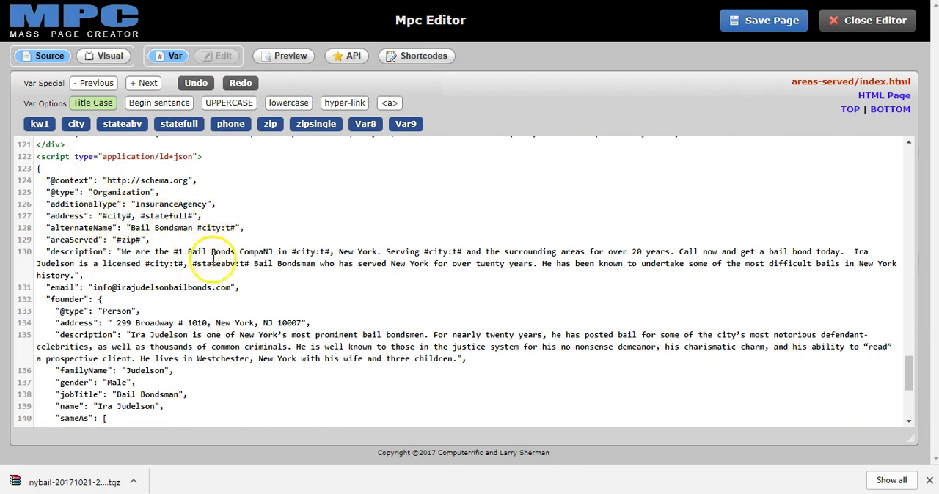
pyautogui.click(265, 252)
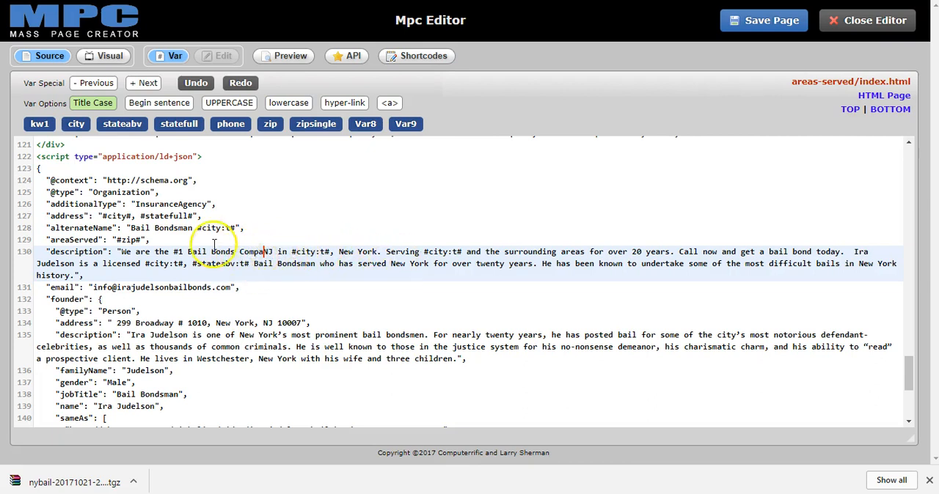
# Step: Undo the office address edit and the replacement of "ny" with "NJ" throughout the source
pyautogui.click(196, 84)
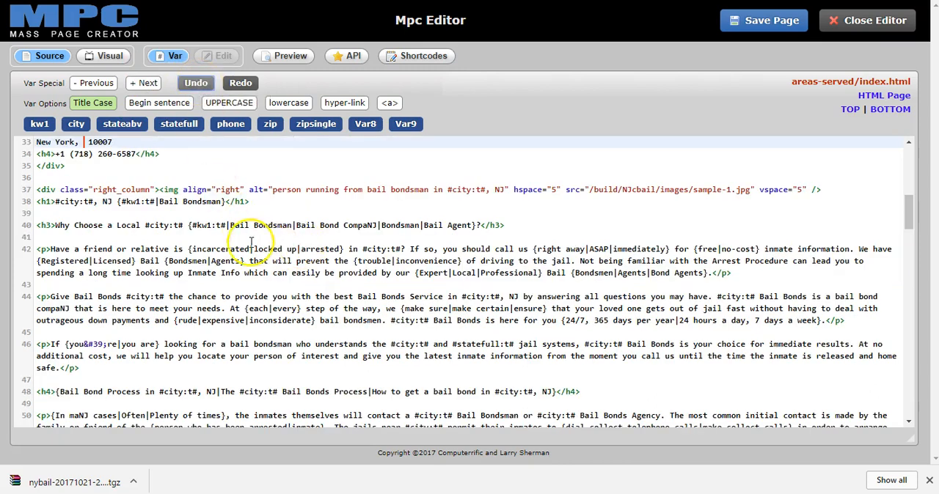
pyautogui.click(195, 84)
pyautogui.click(197, 83)
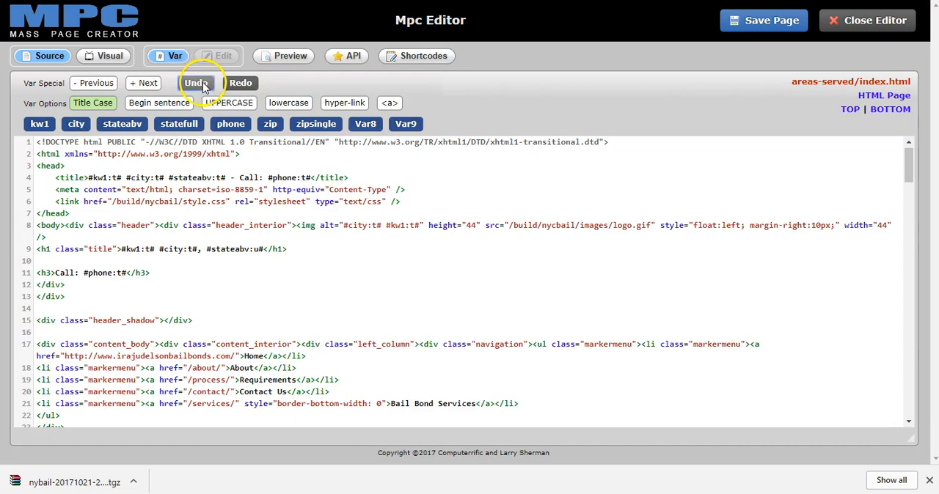
# Step: Replace every uppercase "NY" with "NJ" throughout the page's source text, with case matching enabled
pyautogui.scroll(-6, 126, 213)
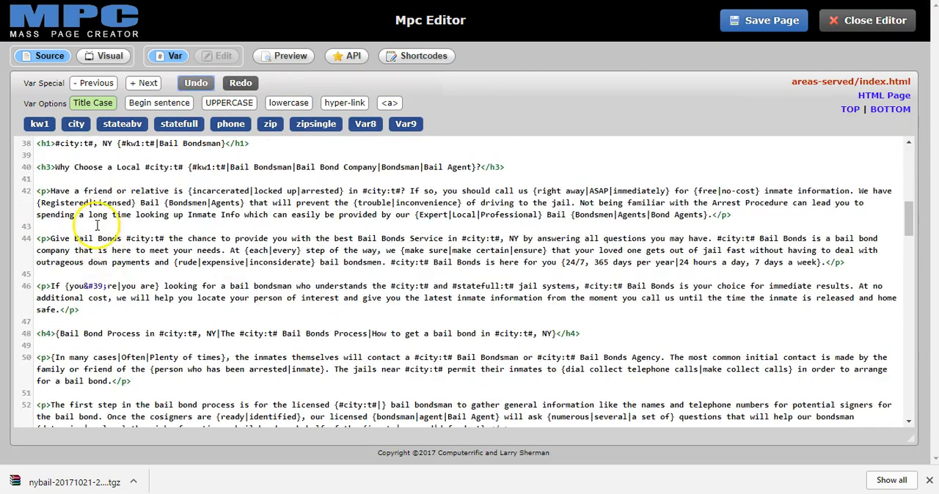
pyautogui.scroll(2, 86, 236)
pyautogui.scroll(-5, 184, 242)
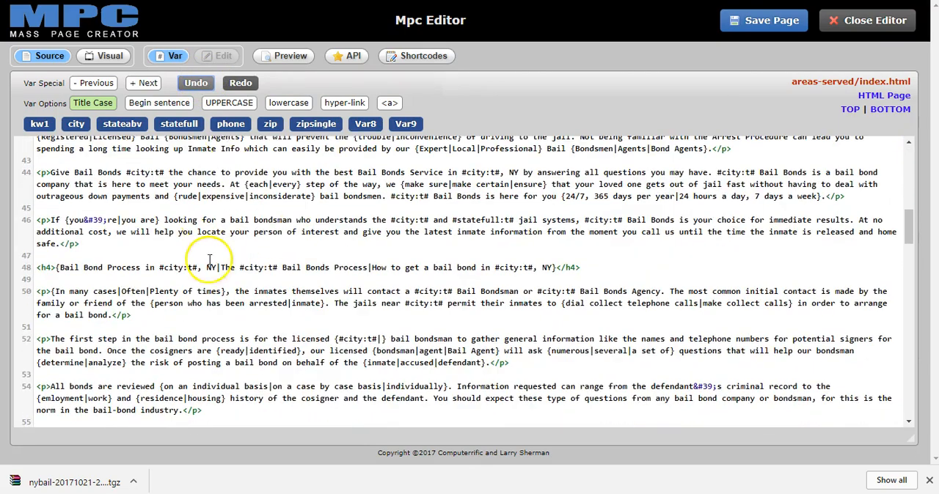
pyautogui.rightClick(250, 285)
pyautogui.moveTo(316, 377)
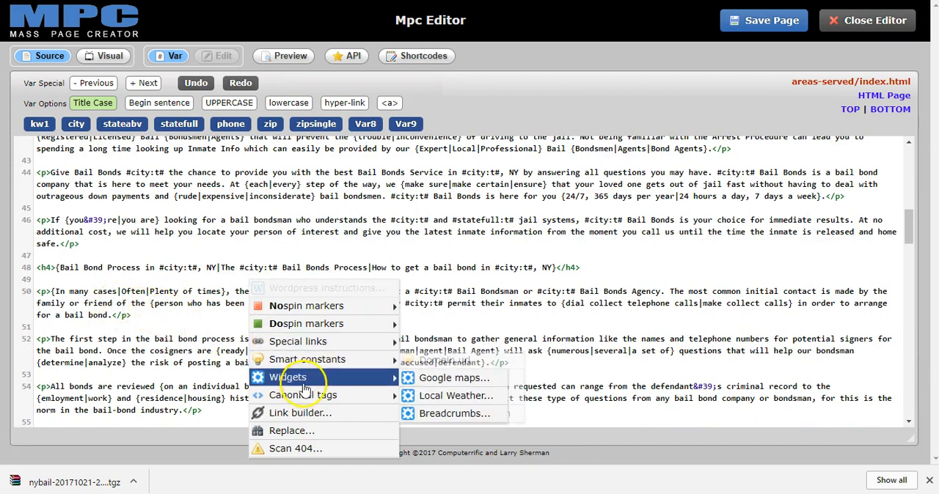
pyautogui.click(312, 430)
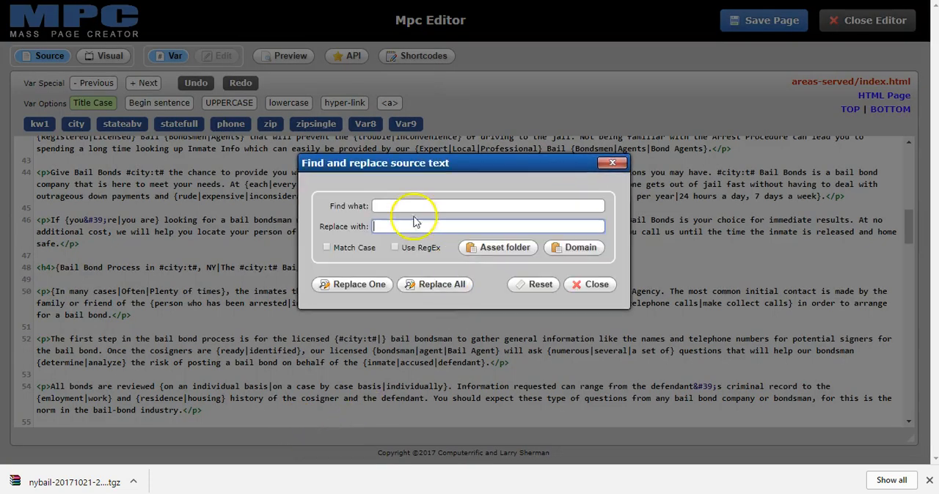
pyautogui.click(392, 208)
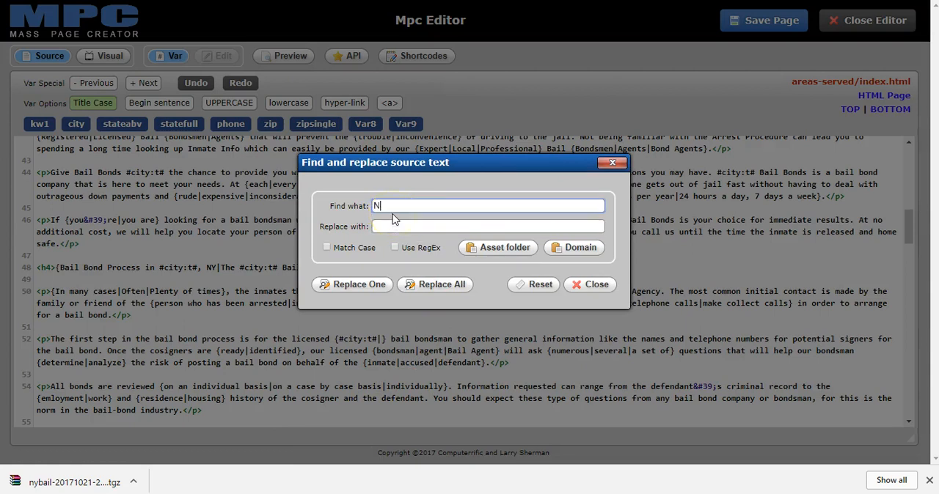
pyautogui.press('Tab')
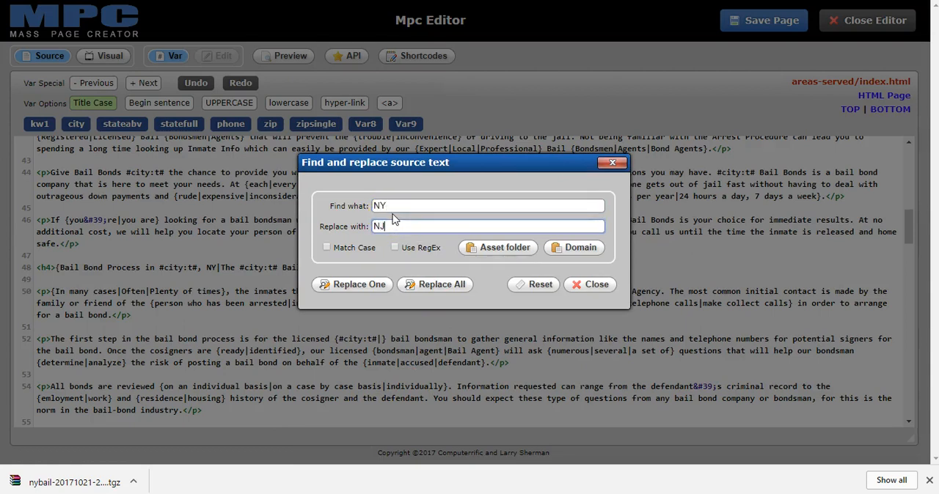
pyautogui.click(326, 247)
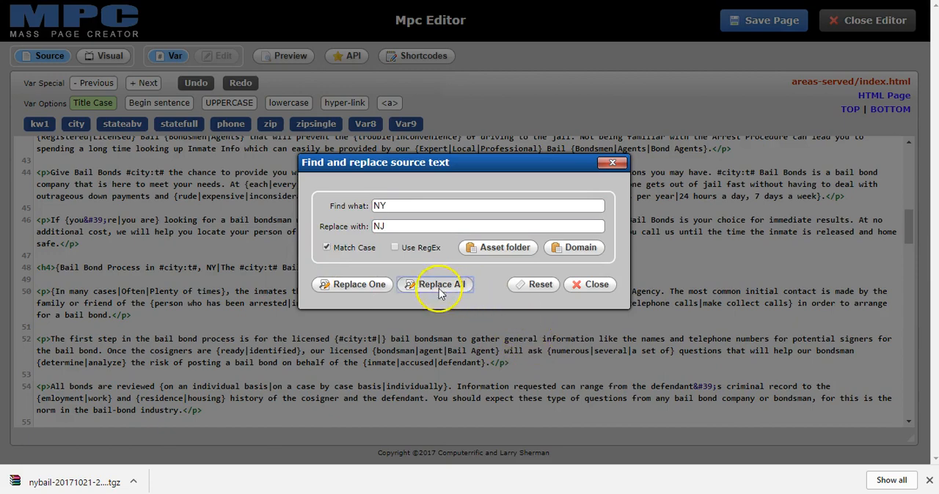
pyautogui.click(433, 286)
pyautogui.click(591, 285)
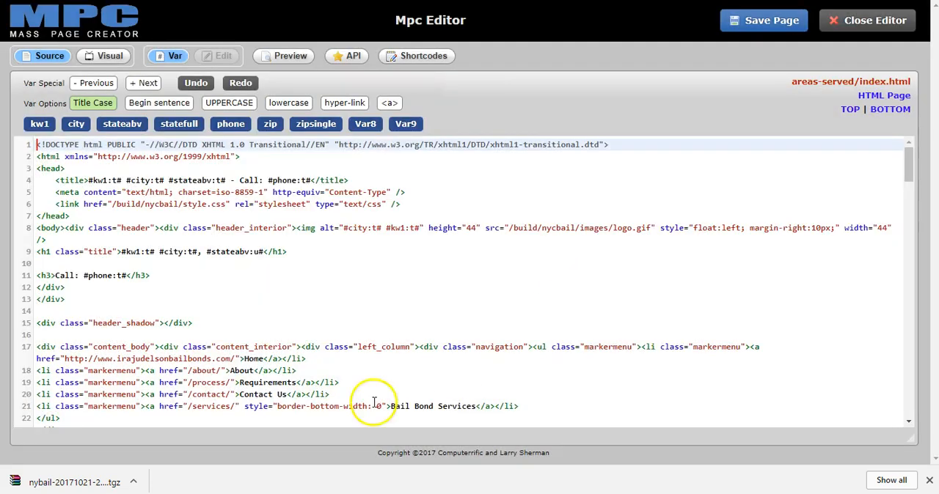
# Step: Search the source for "company" and go through its matches down to the bail bond cost paragraphs
pyautogui.scroll(-15, 313, 289)
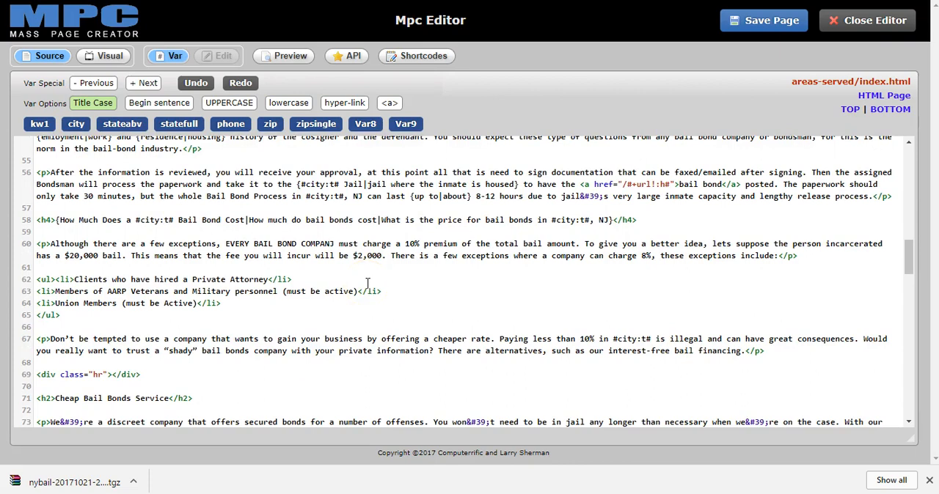
pyautogui.scroll(10, 269, 184)
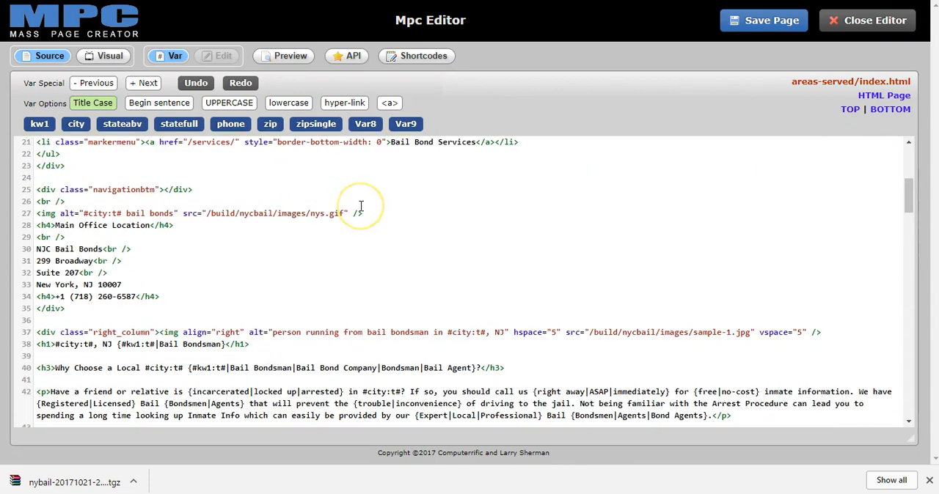
pyautogui.hotkey('ctrl', 'f')
pyautogui.write('c')
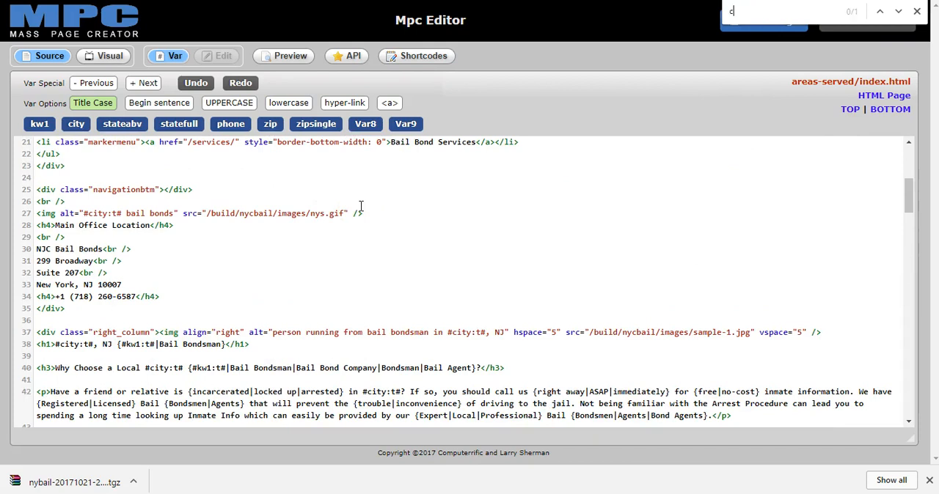
pyautogui.write('ompany')
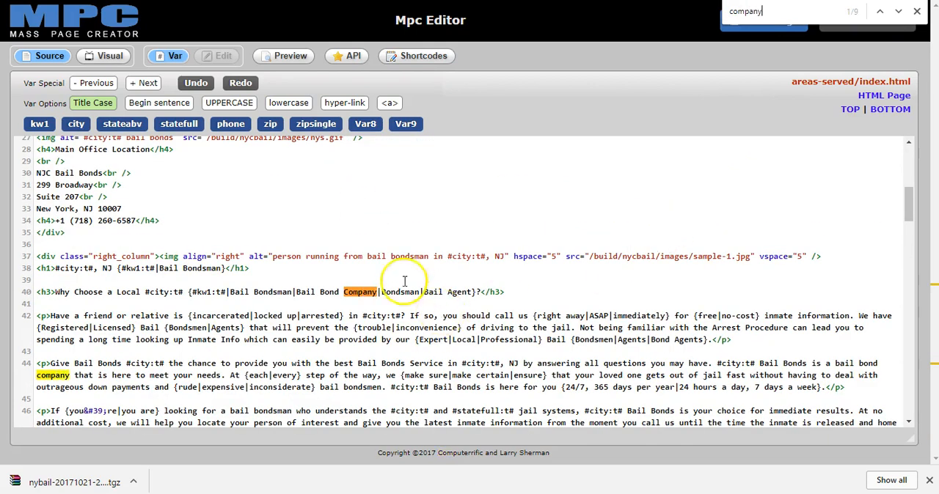
pyautogui.click(899, 11)
pyautogui.click(899, 11)
pyautogui.click(899, 11)
pyautogui.click(899, 11)
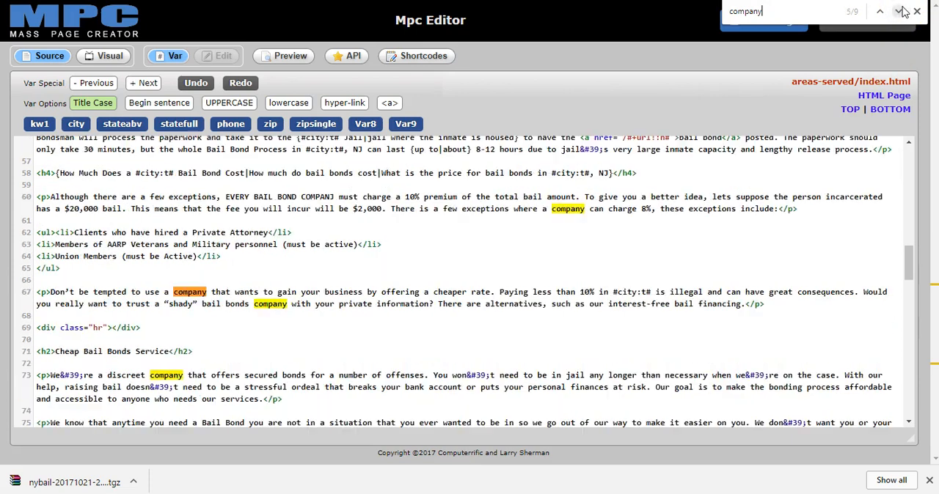
pyautogui.click(575, 209)
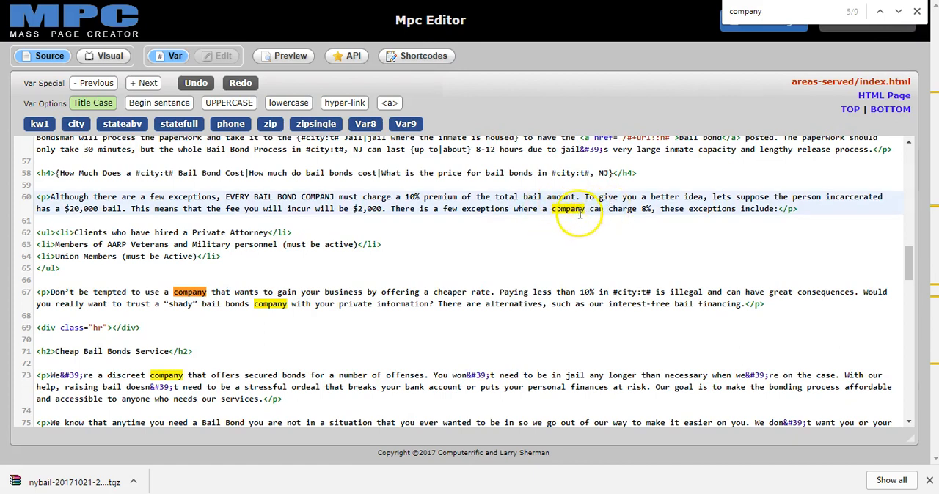
pyautogui.click(914, 15)
# Step: Check the replaced source text from the body paragraphs through the footer links to the schema script for wrongly altered words
pyautogui.scroll(-4, 287, 300)
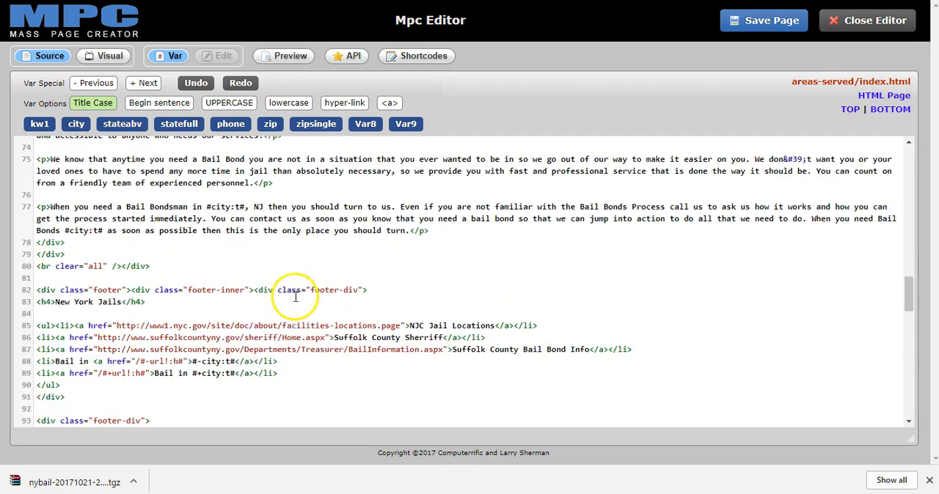
pyautogui.scroll(-4, 315, 228)
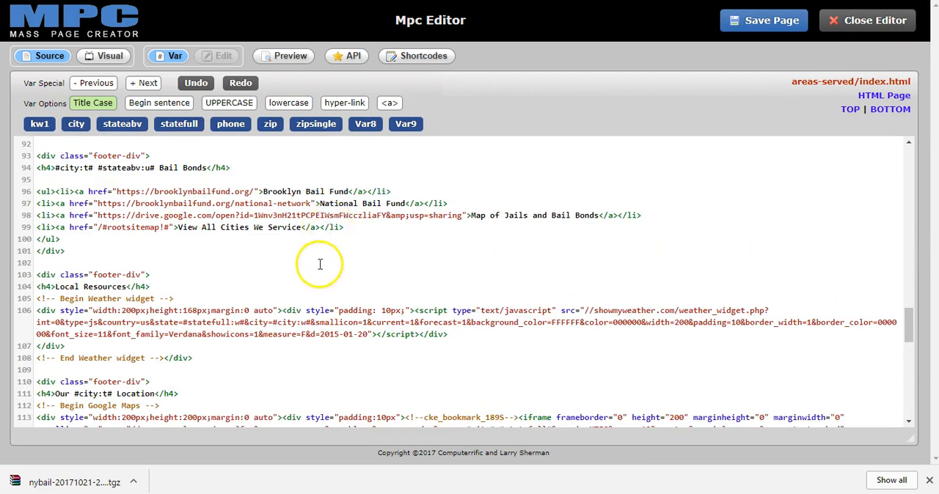
pyautogui.scroll(-4, 308, 264)
pyautogui.scroll(-6, 272, 255)
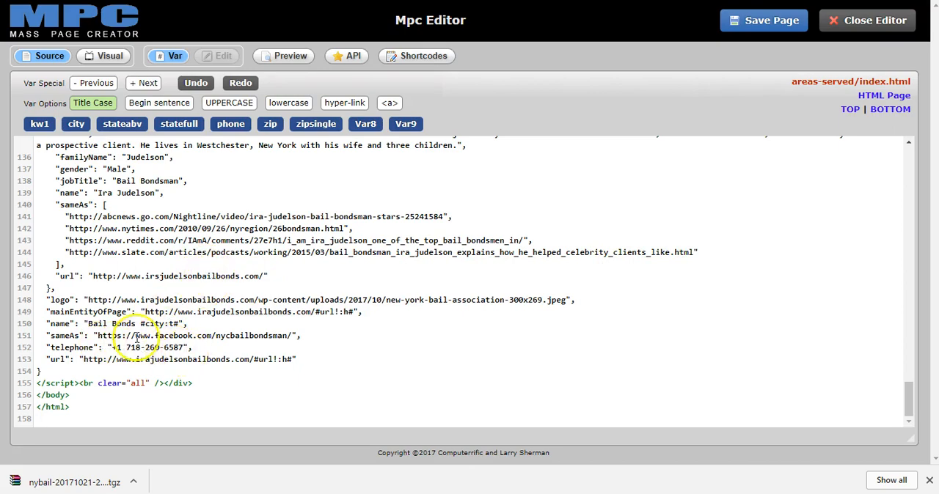
pyautogui.scroll(8, 220, 330)
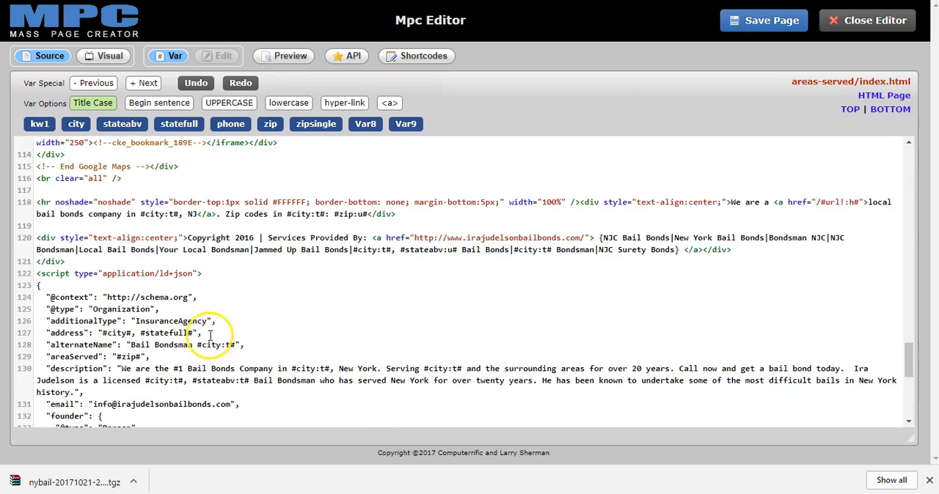
pyautogui.scroll(15, 223, 334)
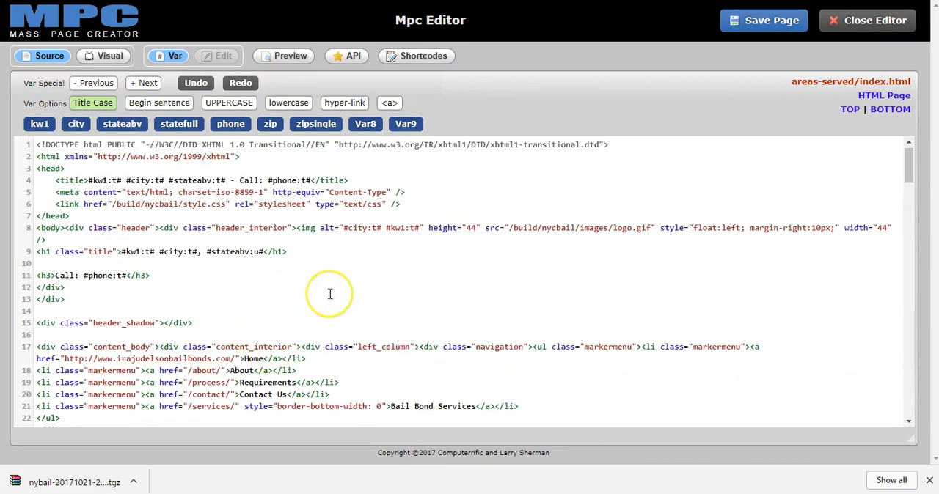
pyautogui.scroll(-10, 327, 293)
pyautogui.scroll(-8, 330, 294)
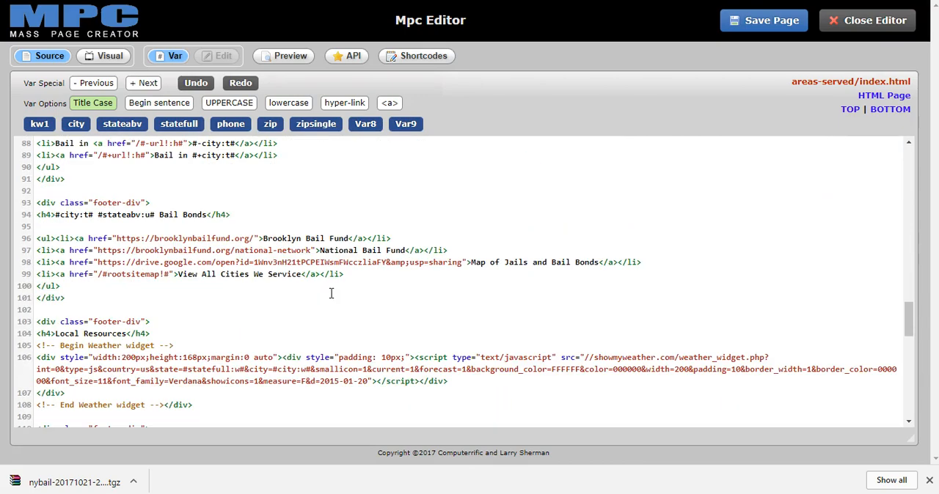
pyautogui.scroll(3, 332, 293)
pyautogui.scroll(5, 341, 292)
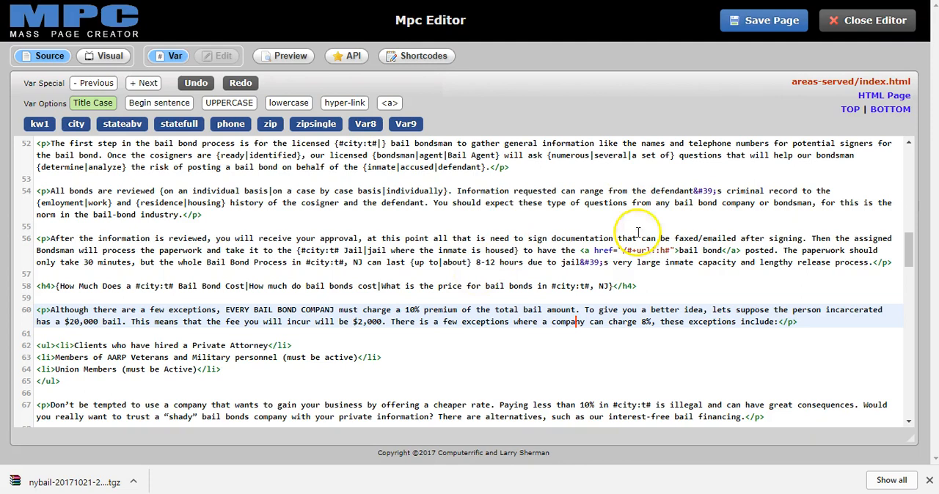
pyautogui.scroll(-2, 552, 220)
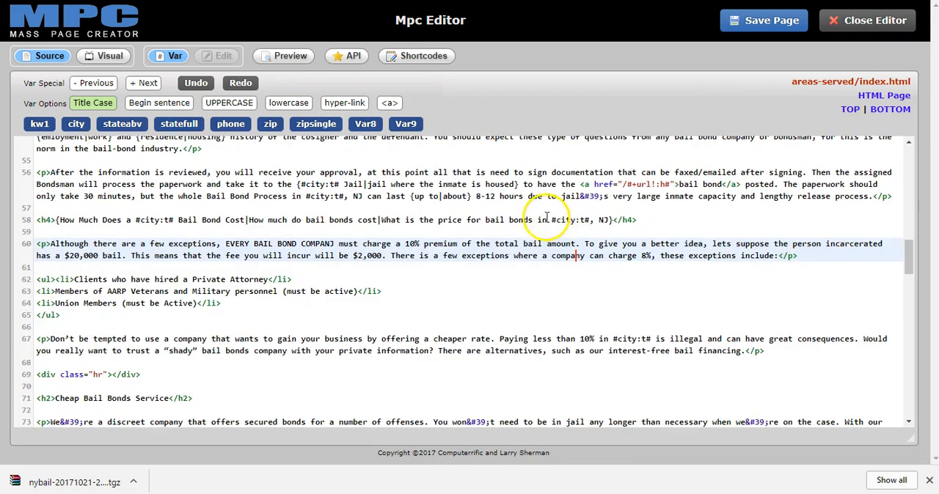
pyautogui.scroll(1, 435, 261)
pyautogui.scroll(2, 435, 261)
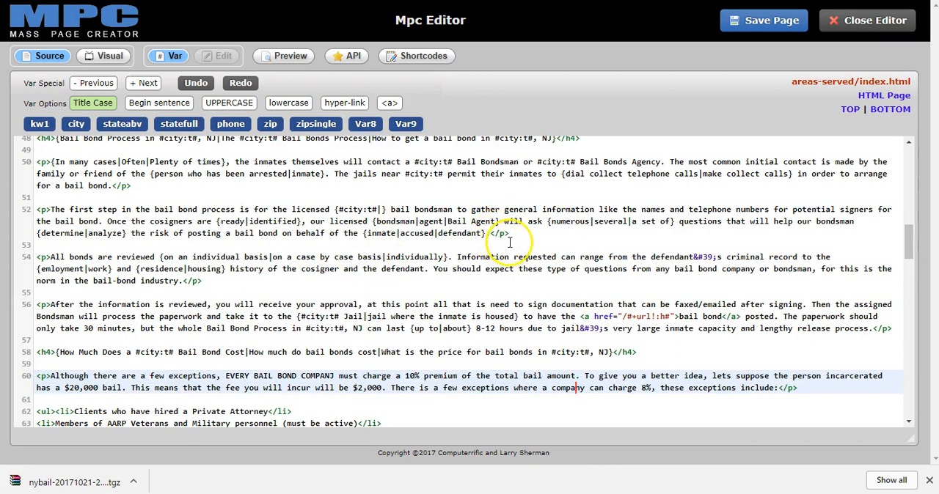
# Step: Save the page to the project folder as areas-served/index.html, close the editor and return to the project screen
pyautogui.click(766, 21)
pyautogui.click(445, 260)
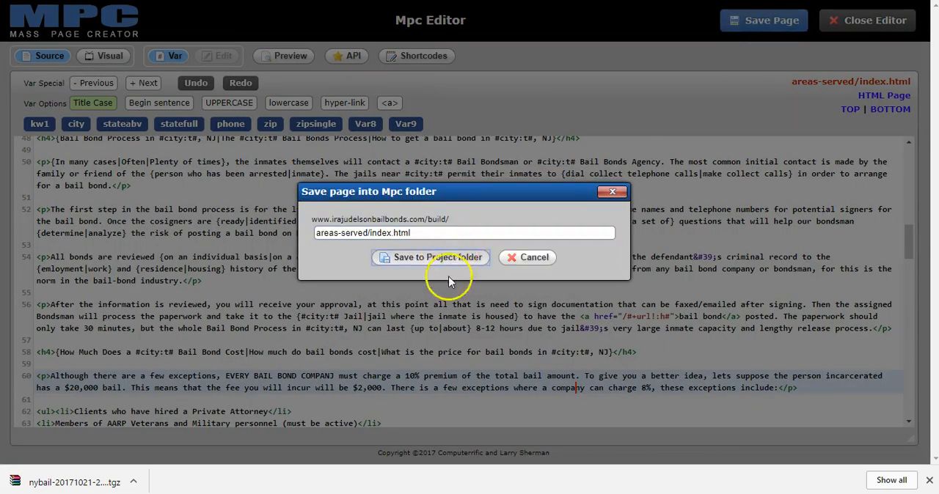
pyautogui.click(439, 254)
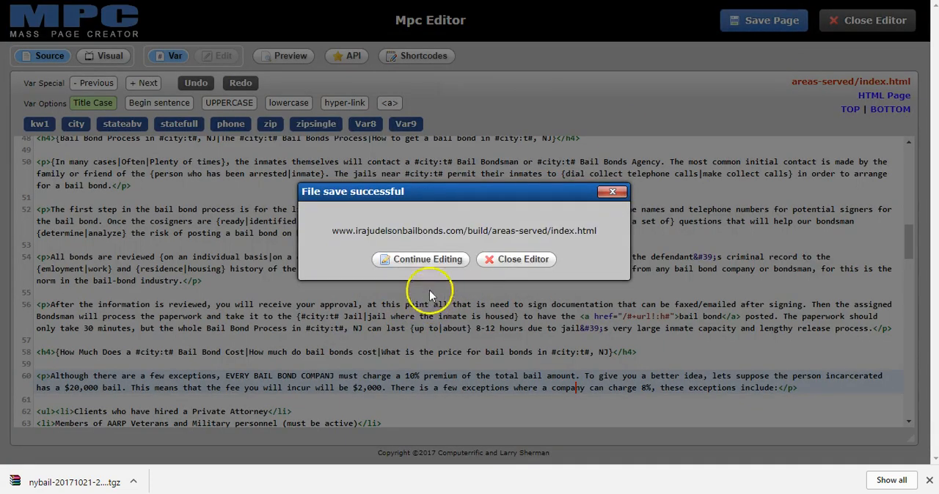
pyautogui.click(490, 261)
pyautogui.hotkey('ctrl', 'shift', 'Tab')
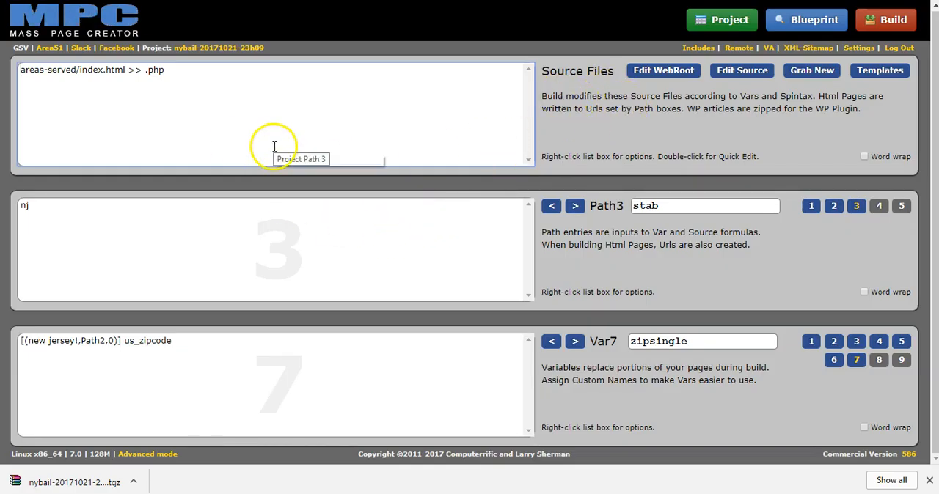
# Step: Display the HTML pages blueprint in the browser with the limit kept at NO LIMIT
pyautogui.click(812, 22)
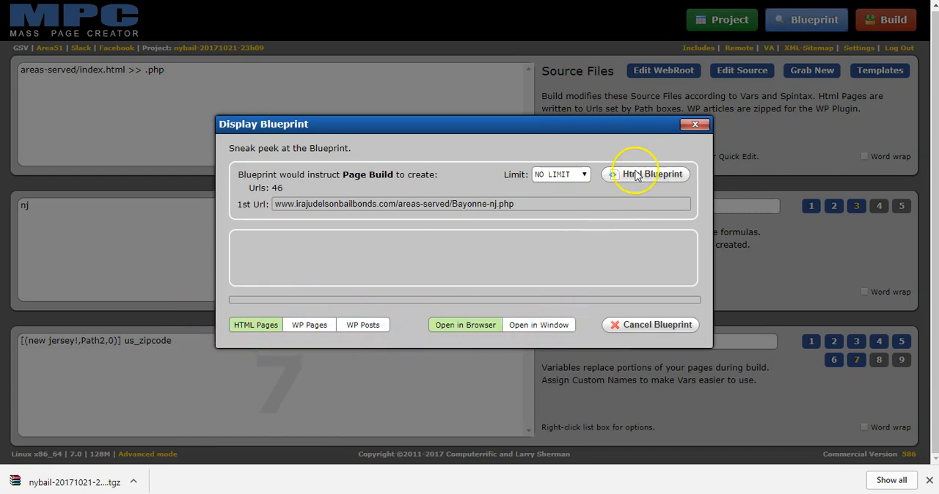
pyautogui.click(563, 176)
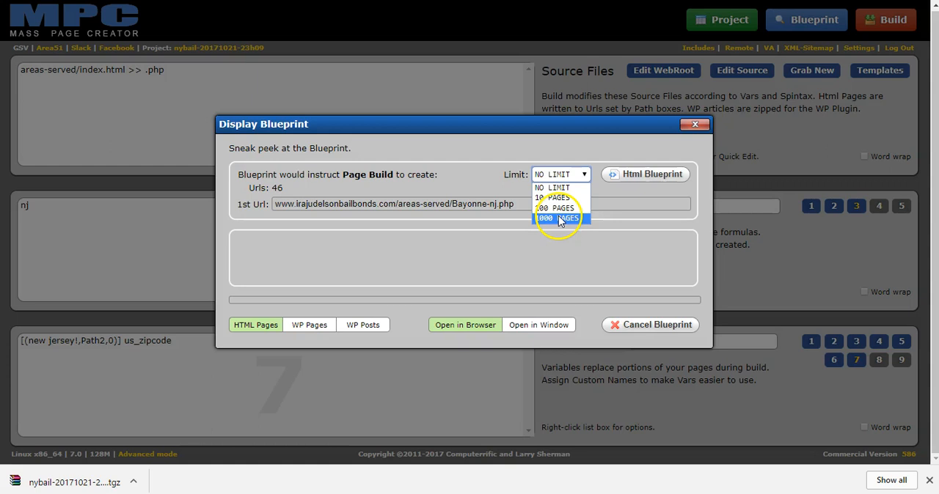
pyautogui.click(588, 176)
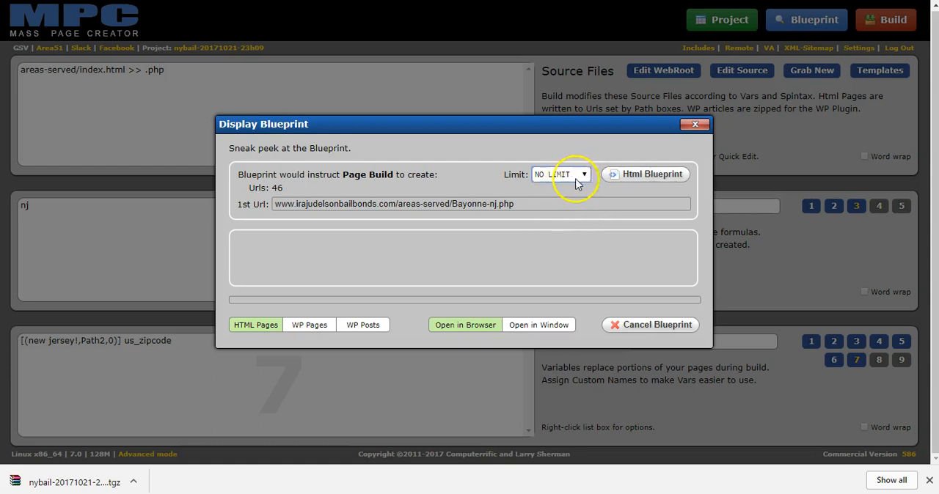
pyautogui.click(636, 176)
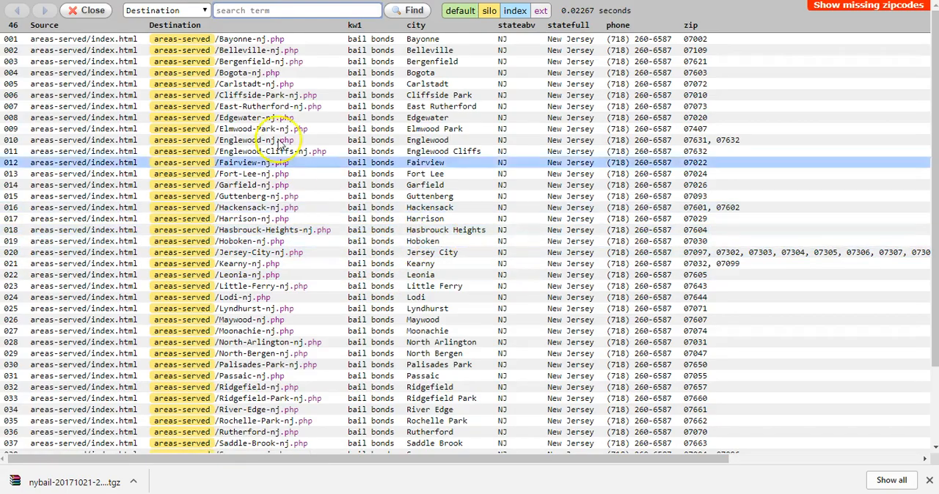
# Step: Examine the blueprint's destination URLs, filter fields and zip code values for the New Jersey cities
pyautogui.scroll(-3, 279, 140)
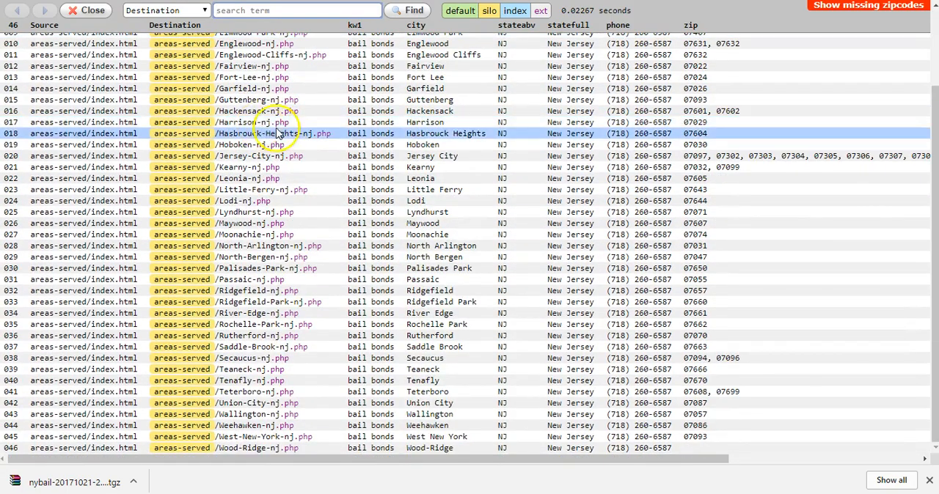
pyautogui.scroll(3, 594, 157)
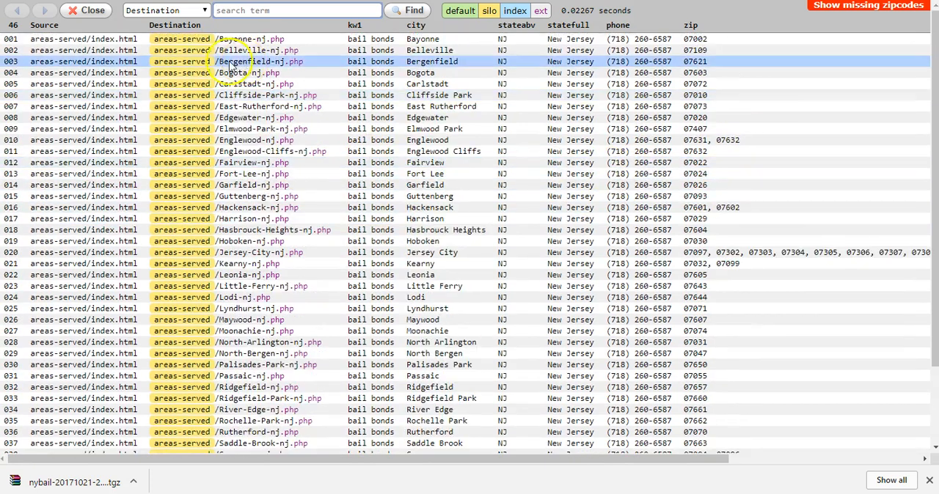
pyautogui.click(189, 13)
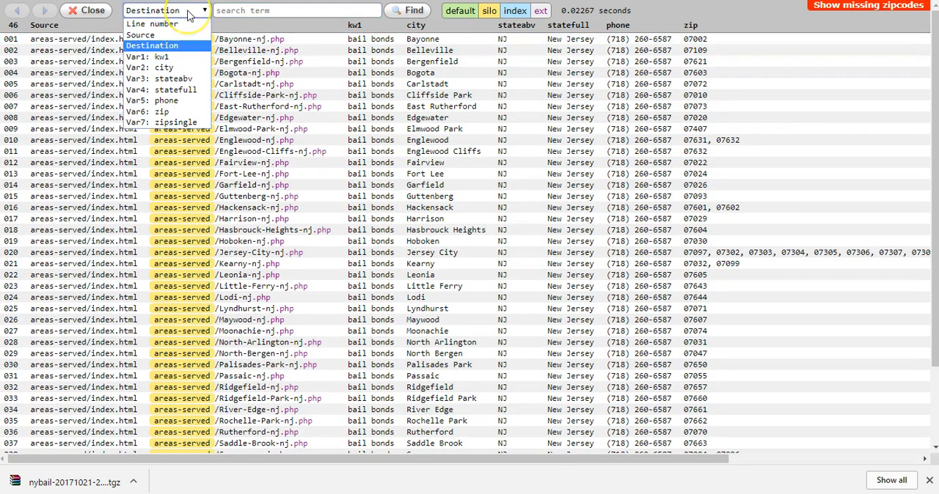
pyautogui.click(190, 16)
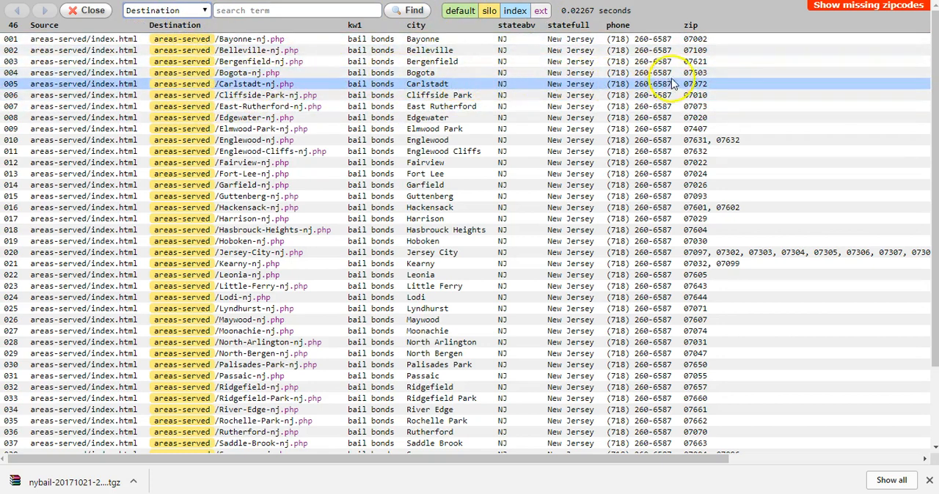
pyautogui.scroll(-3, 702, 127)
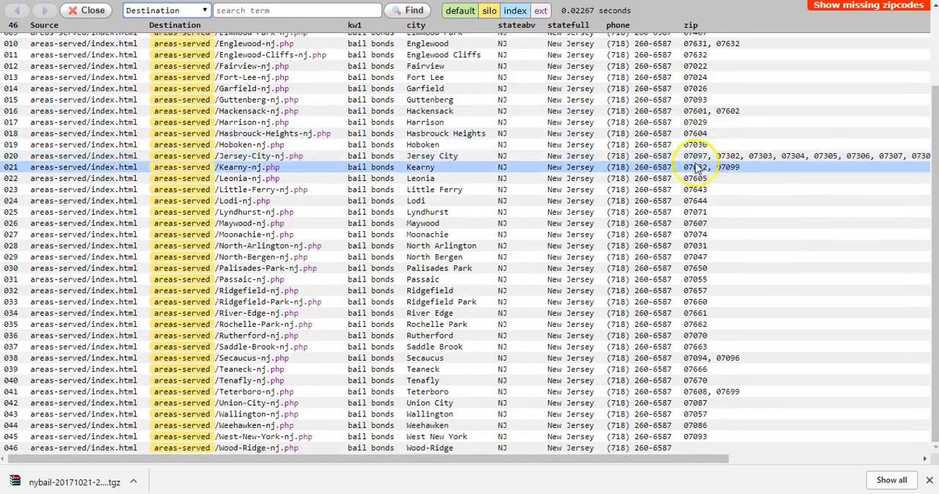
# Step: Preview the Hoboken page from the blueprint, check its body text, office address and footer, and close the preview
pyautogui.click(249, 145)
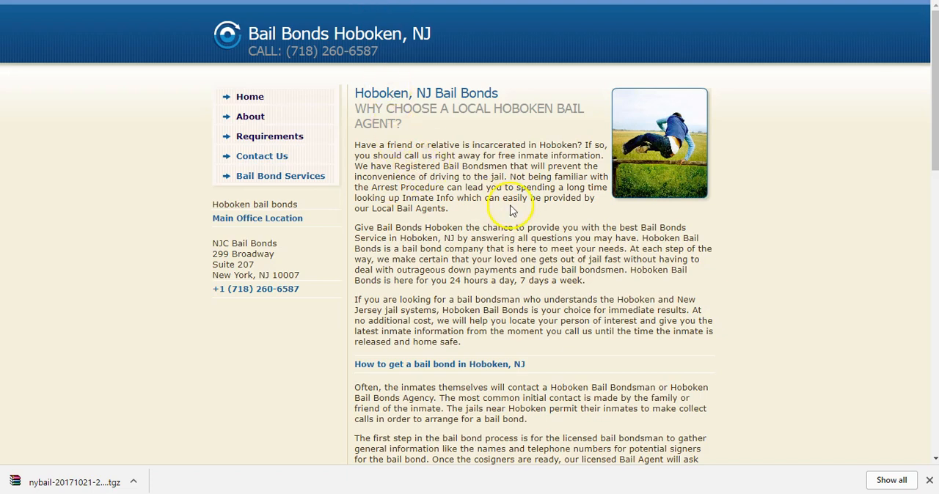
pyautogui.scroll(-1, 484, 207)
pyautogui.scroll(-3, 347, 201)
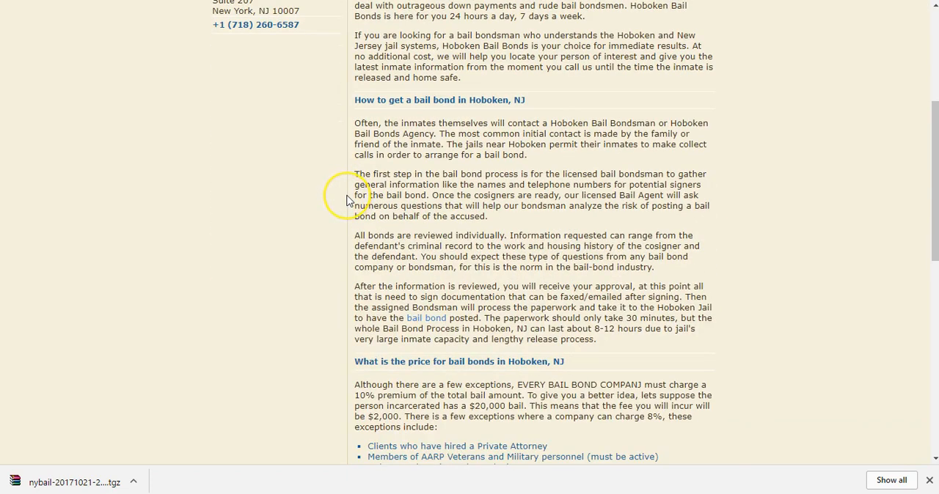
pyautogui.scroll(2, 347, 199)
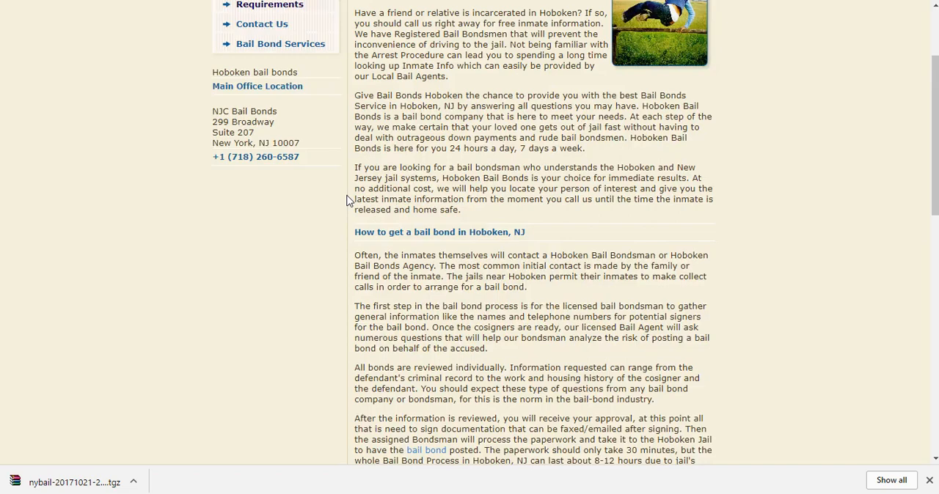
pyautogui.scroll(-9, 348, 200)
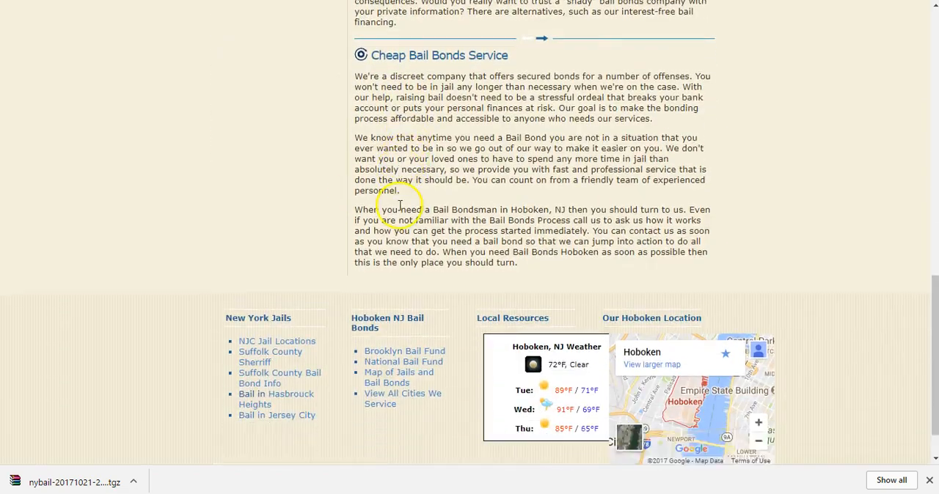
pyautogui.scroll(-1, 400, 205)
pyautogui.scroll(13, 589, 157)
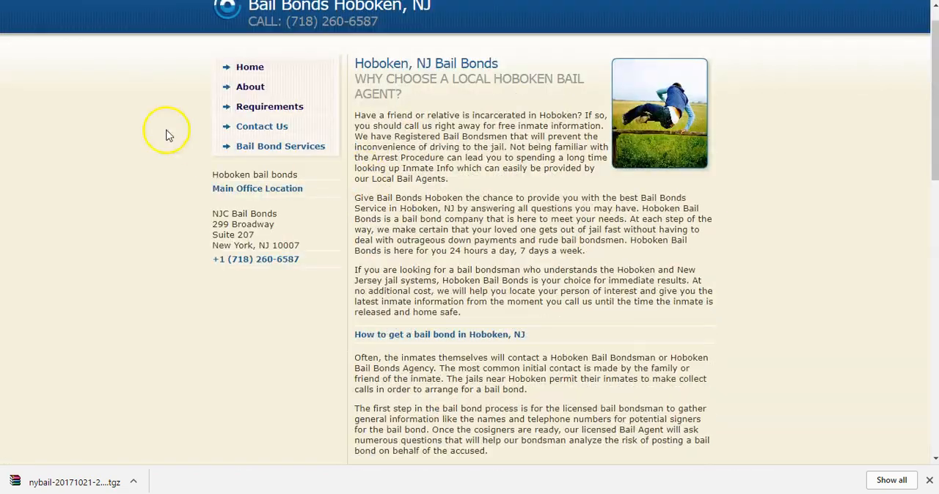
pyautogui.hotkey('ctrl', 'w')
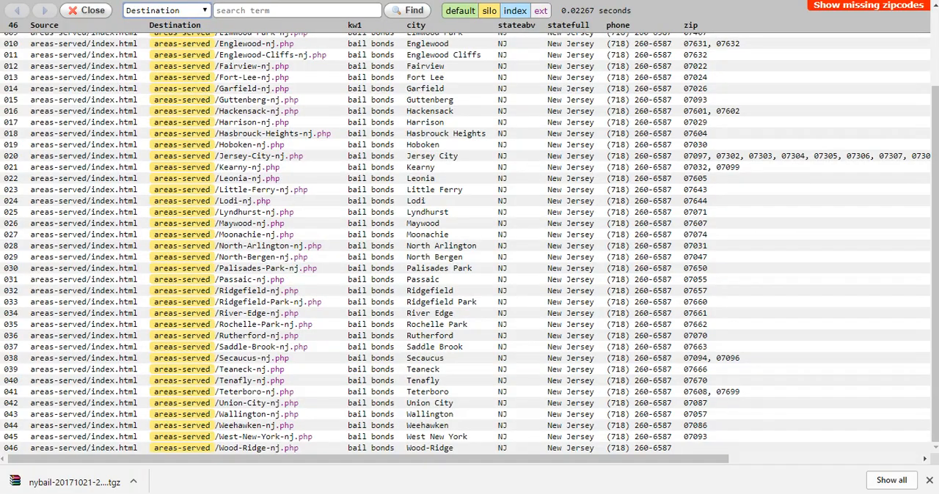
# Step: Return to the project screen and convert all city names in Path2 to lower case
pyautogui.hotkey('ctrl', 'Tab')
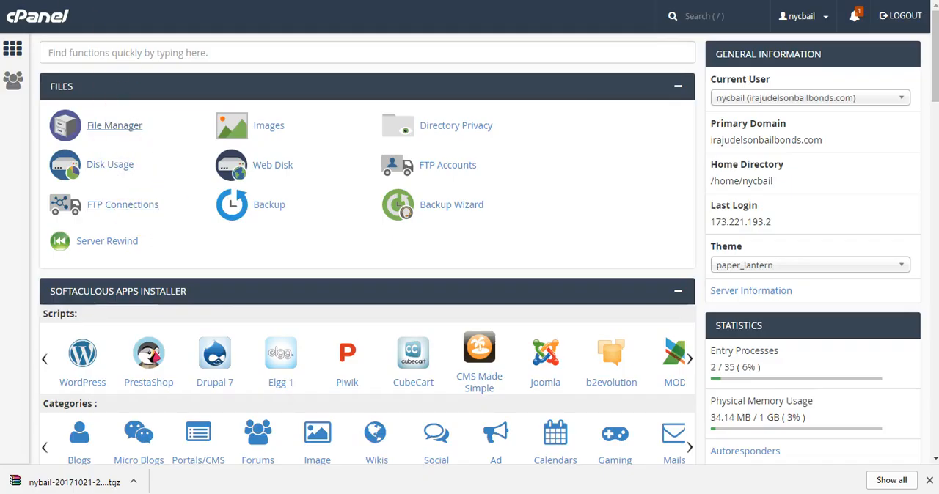
pyautogui.hotkey('ctrl', 'Tab')
pyautogui.click(558, 207)
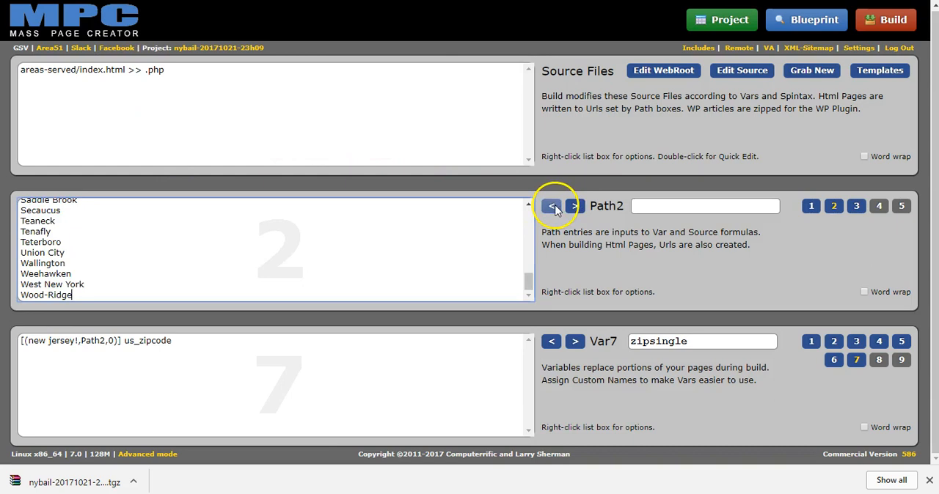
pyautogui.rightClick(119, 204)
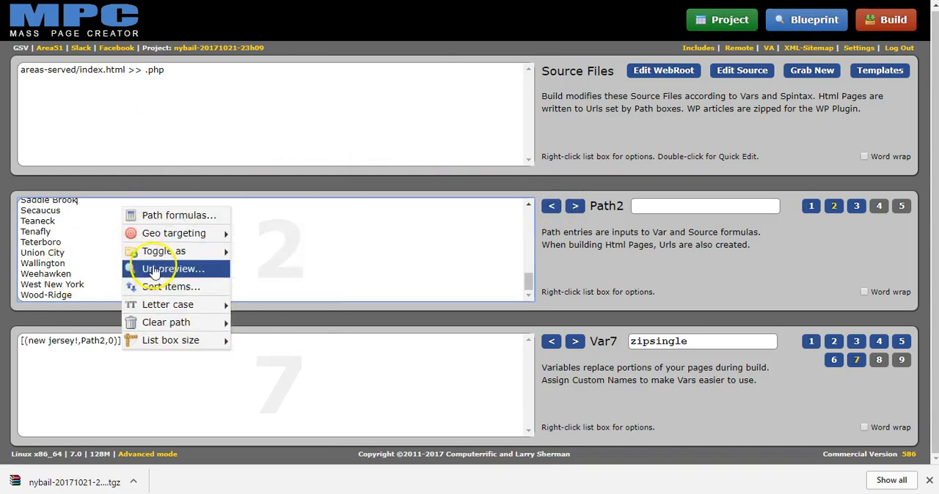
pyautogui.moveTo(176, 304)
pyautogui.click(271, 305)
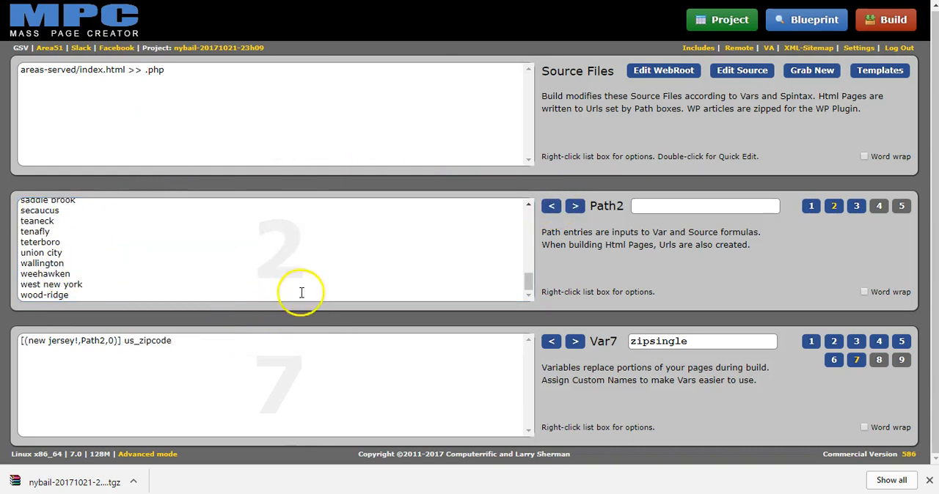
# Step: Convert all city names in the Var2 "city" variable to lower case
pyautogui.click(550, 345)
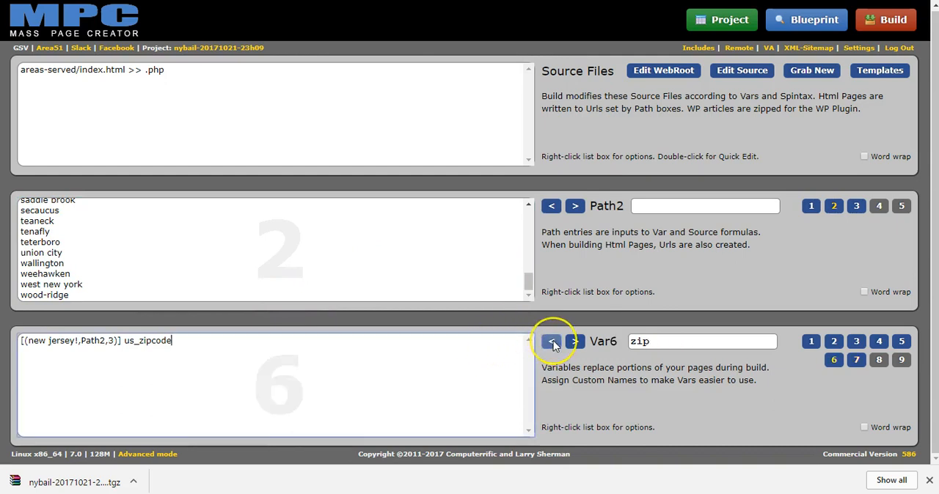
pyautogui.click(551, 345)
pyautogui.click(553, 345)
pyautogui.click(553, 346)
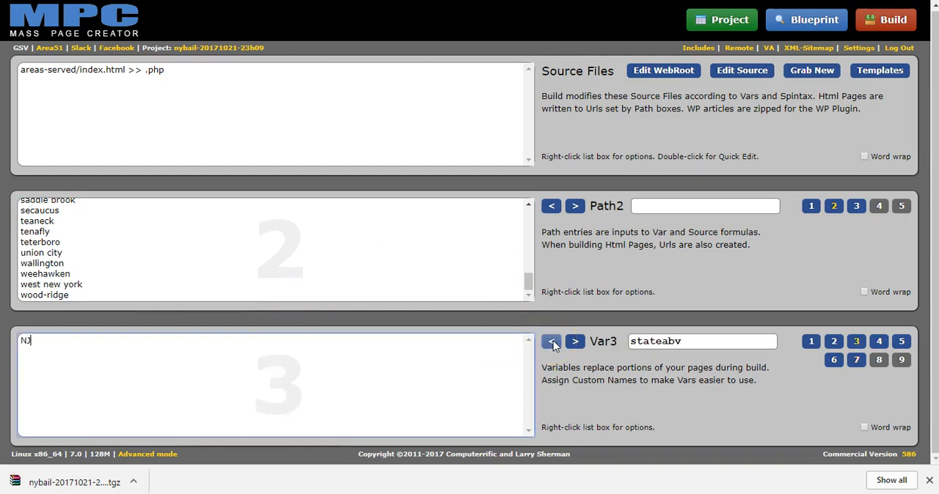
pyautogui.click(553, 346)
pyautogui.rightClick(216, 381)
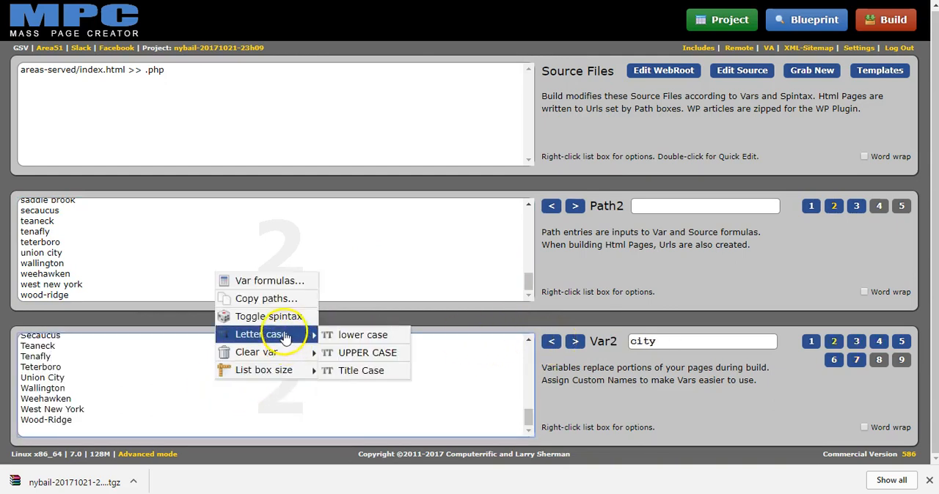
pyautogui.moveTo(272, 356)
pyautogui.click(351, 335)
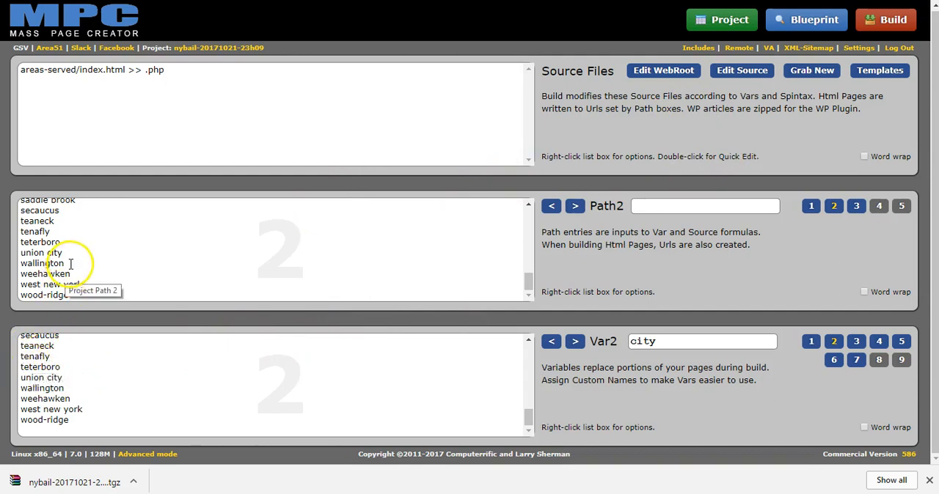
# Step: Open areas-served/index.html in the editor and correct the business name under Main Office Location to "NYC Bail Bonds"
pyautogui.rightClick(155, 69)
pyautogui.click(205, 82)
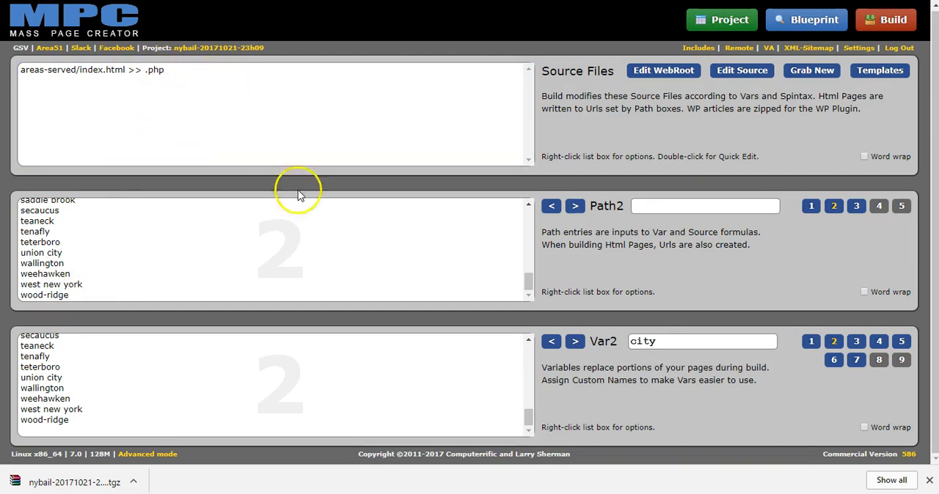
pyautogui.scroll(-6, 248, 252)
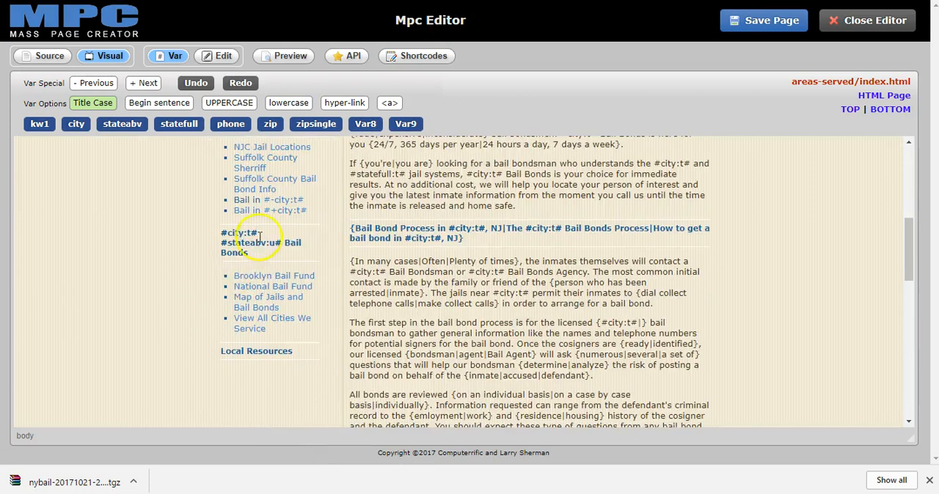
pyautogui.scroll(2, 255, 273)
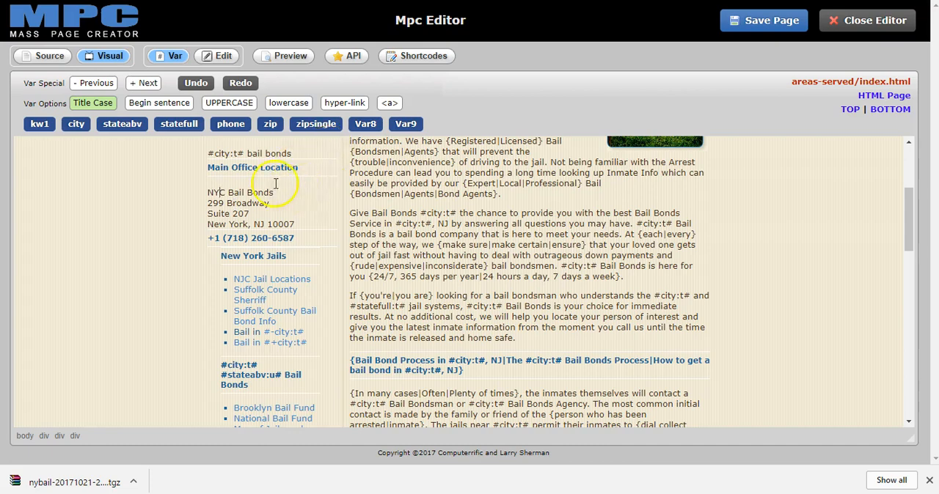
pyautogui.scroll(3, 275, 183)
# Step: Save the corrected page to the project folder as areas-served/index.html and close the editor
pyautogui.click(789, 20)
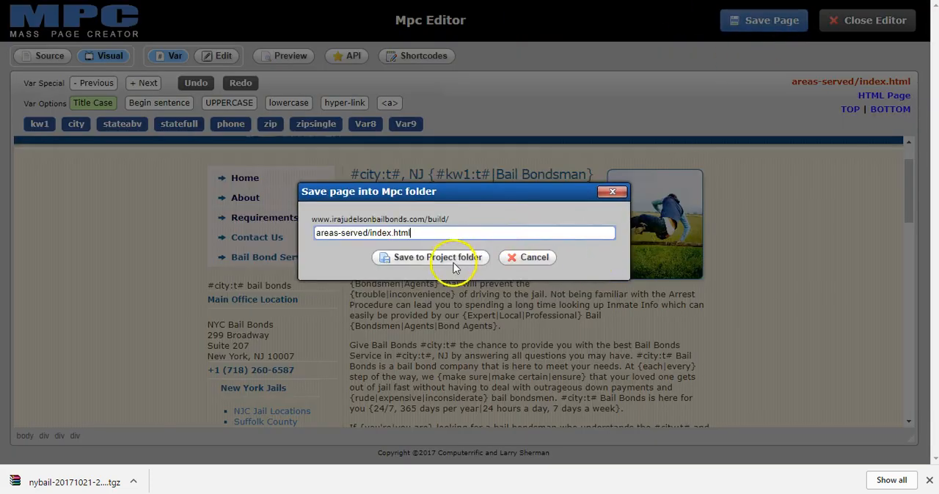
pyautogui.click(454, 269)
pyautogui.click(513, 257)
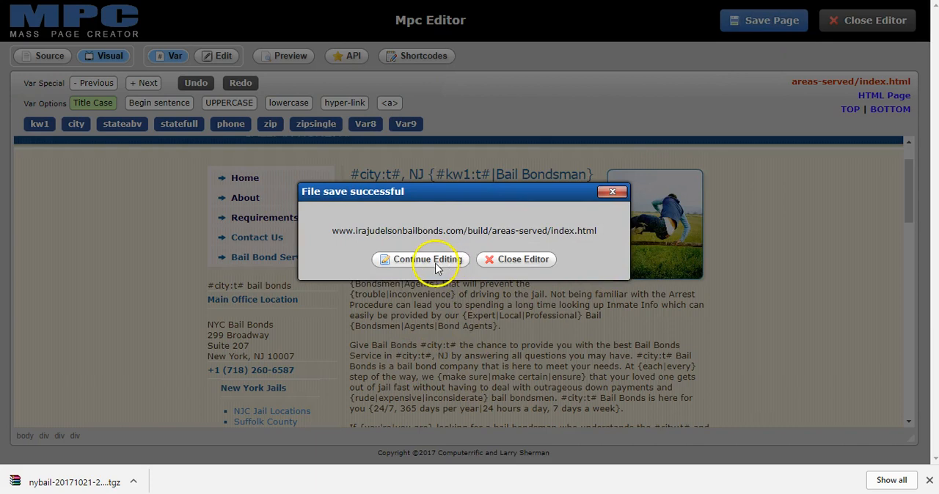
pyautogui.click(488, 262)
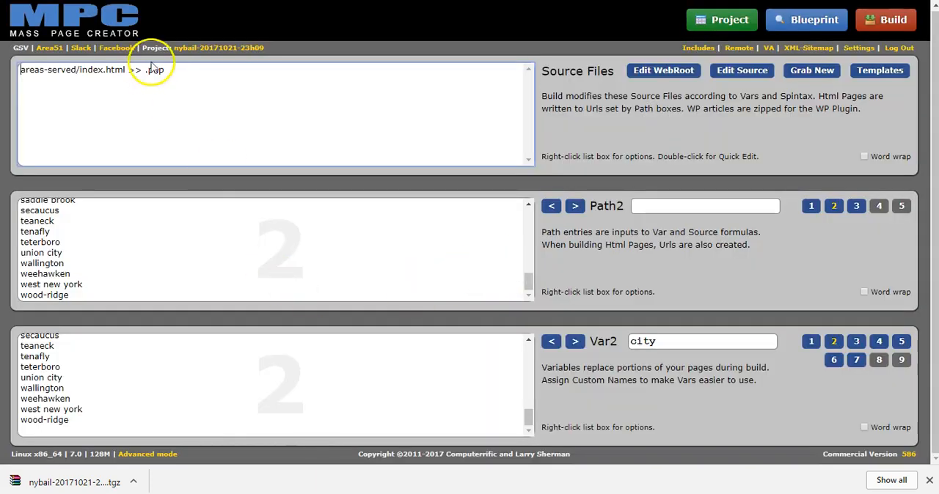
# Step: Open the build options, look through the Tar and Cloud (Amazon S3) targets, and return to the Live target
pyautogui.click(888, 20)
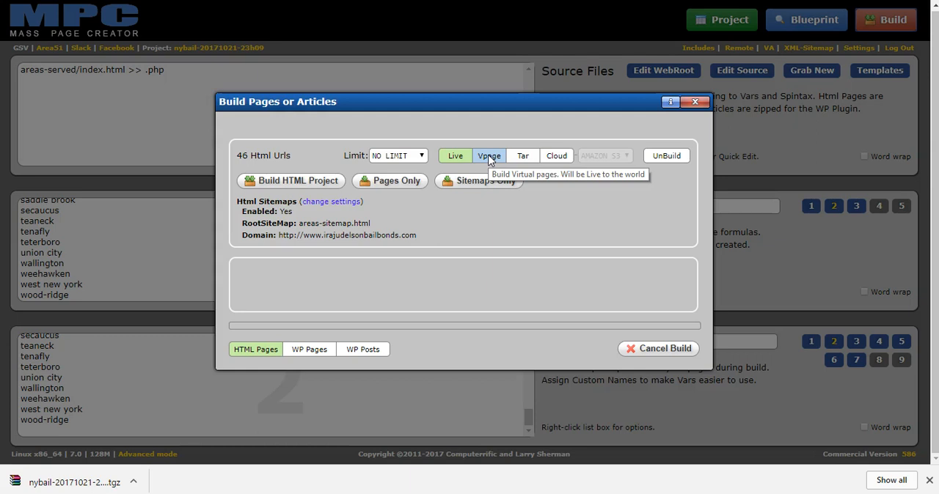
pyautogui.click(525, 157)
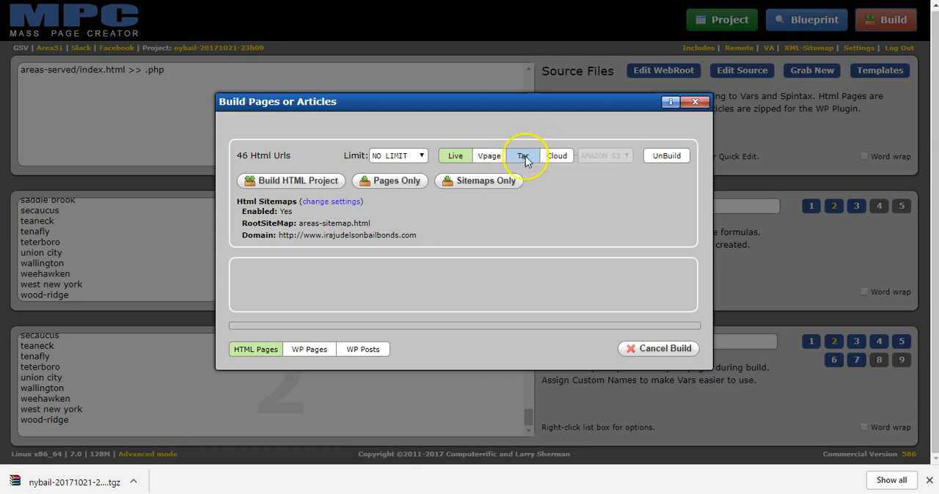
pyautogui.click(564, 155)
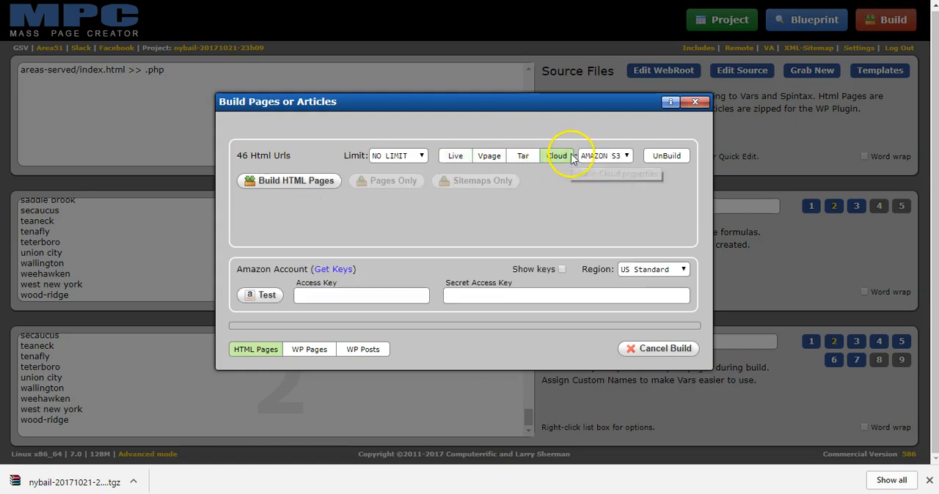
pyautogui.click(612, 159)
pyautogui.click(610, 159)
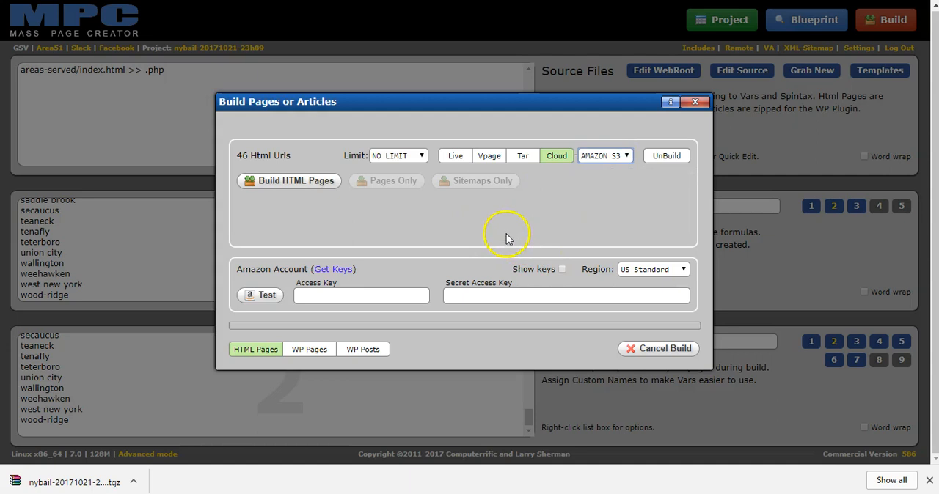
pyautogui.click(555, 157)
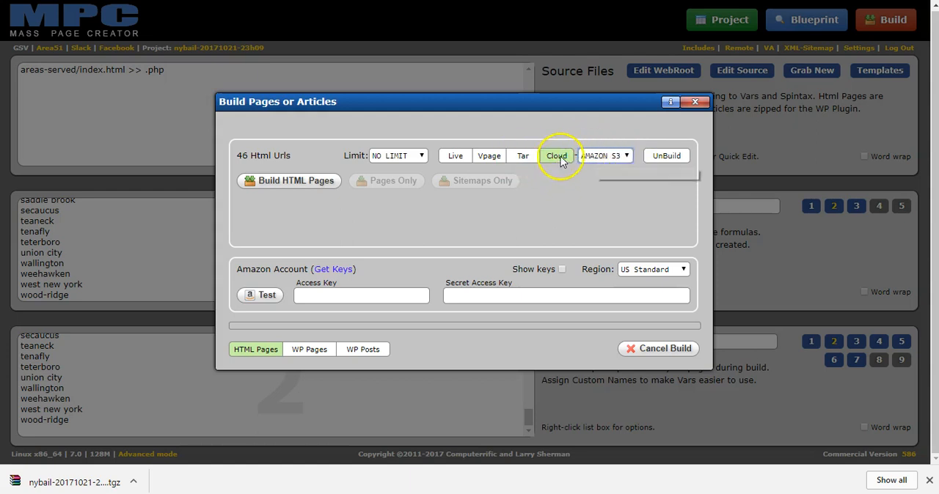
pyautogui.click(456, 157)
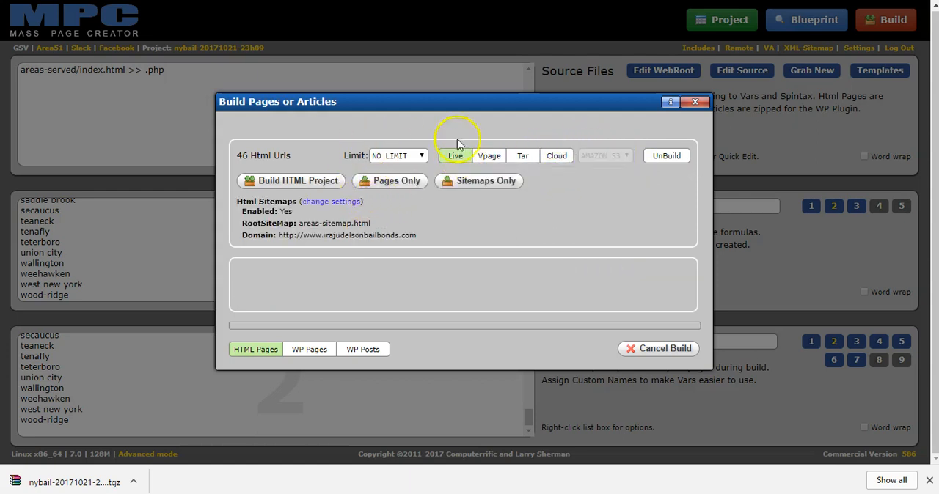
# Step: Accept the html sitemap settings with root areas-sitemap.html and the default domain, and build the HTML project live with NO LIMIT
pyautogui.click(317, 198)
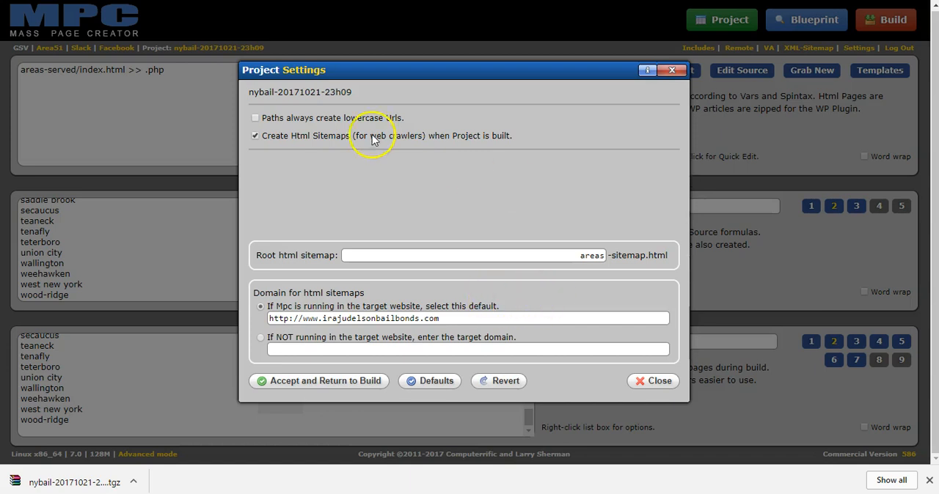
pyautogui.click(332, 380)
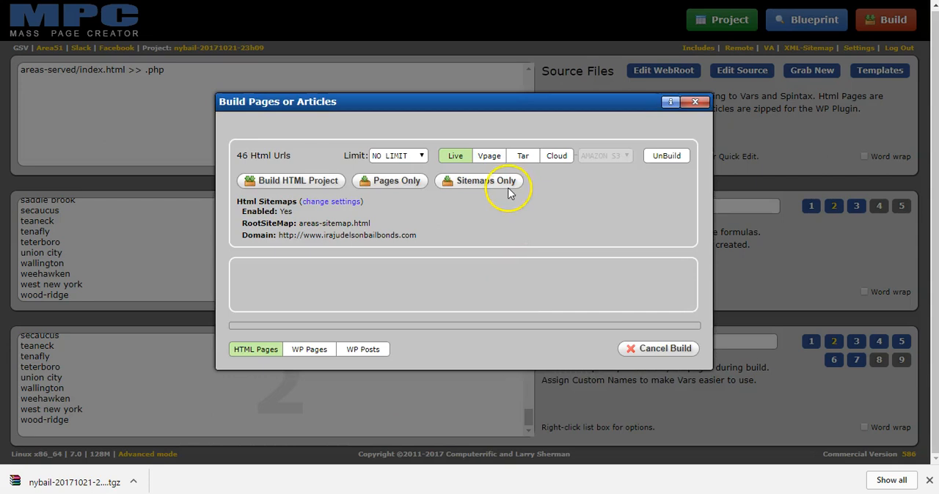
pyautogui.click(297, 184)
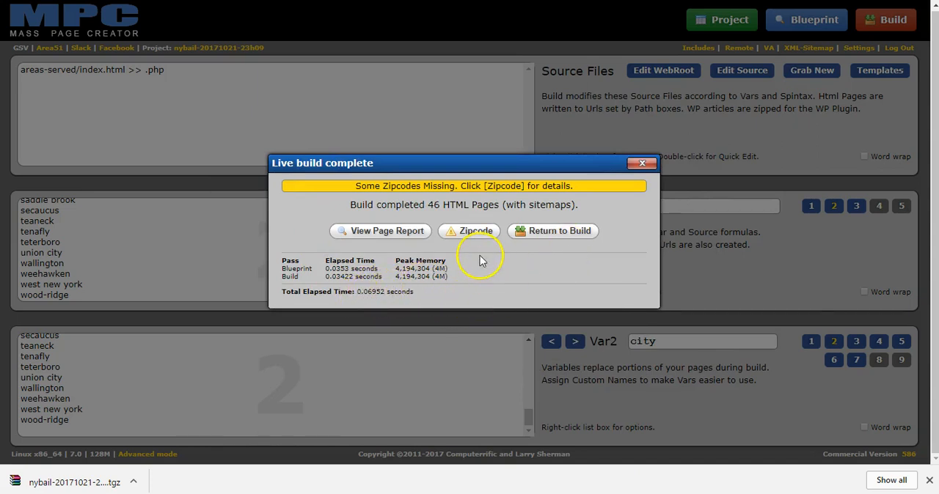
# Step: View the page report of the build and check the live North Bergen page from its header down to the footer
pyautogui.click(367, 231)
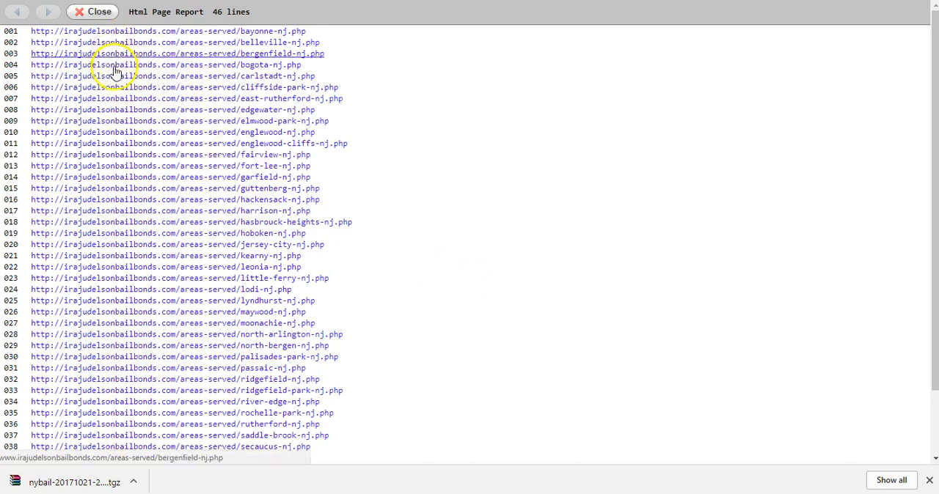
pyautogui.scroll(-1, 212, 194)
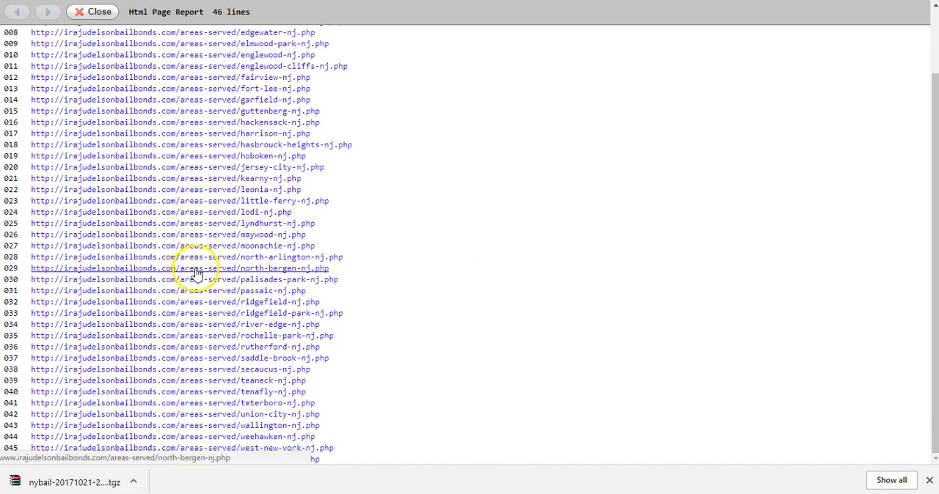
pyautogui.click(256, 269)
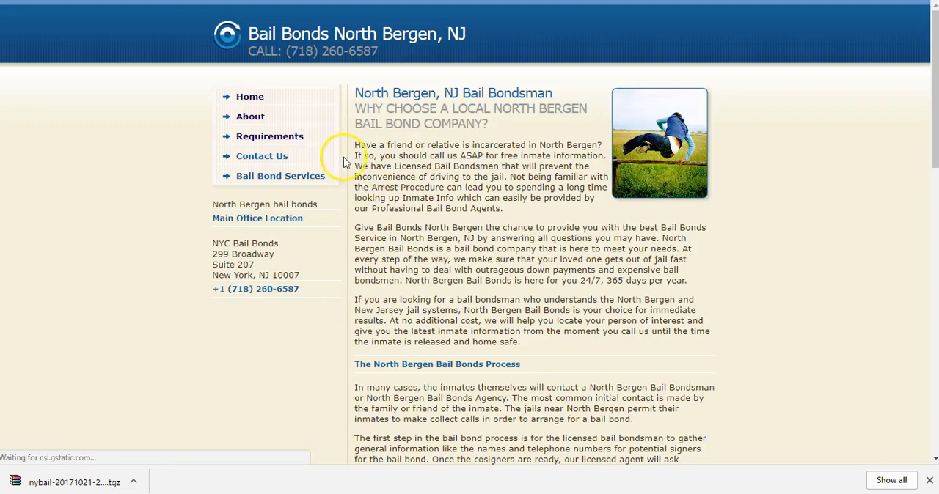
pyautogui.scroll(-5, 390, 137)
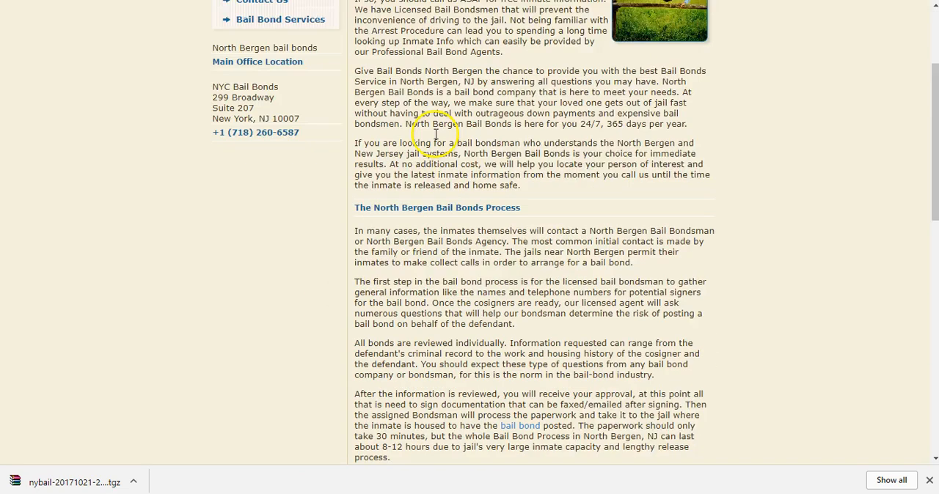
pyautogui.scroll(-2, 431, 147)
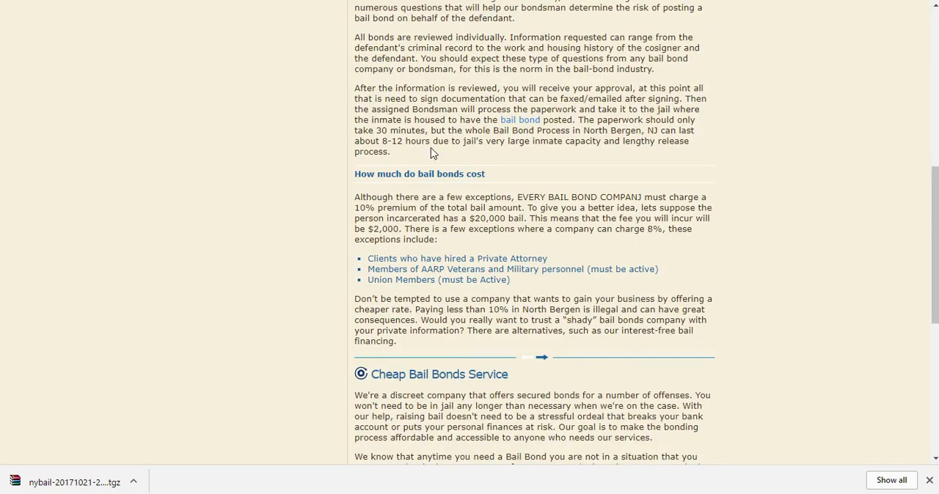
pyautogui.scroll(-6, 430, 151)
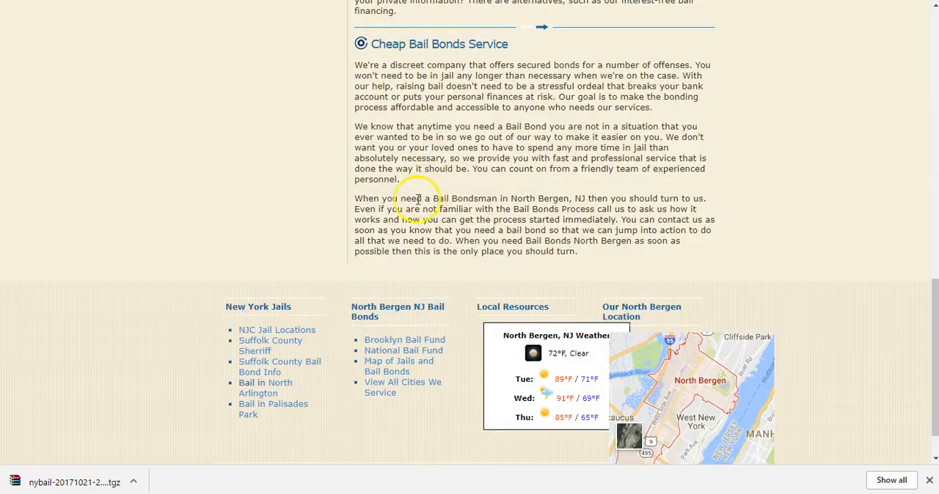
# Step: Follow the View All Cities We Service link in the live page footer and review the city pages in areas-served/sitemap.html
pyautogui.scroll(-1, 422, 220)
pyautogui.scroll(13, 424, 228)
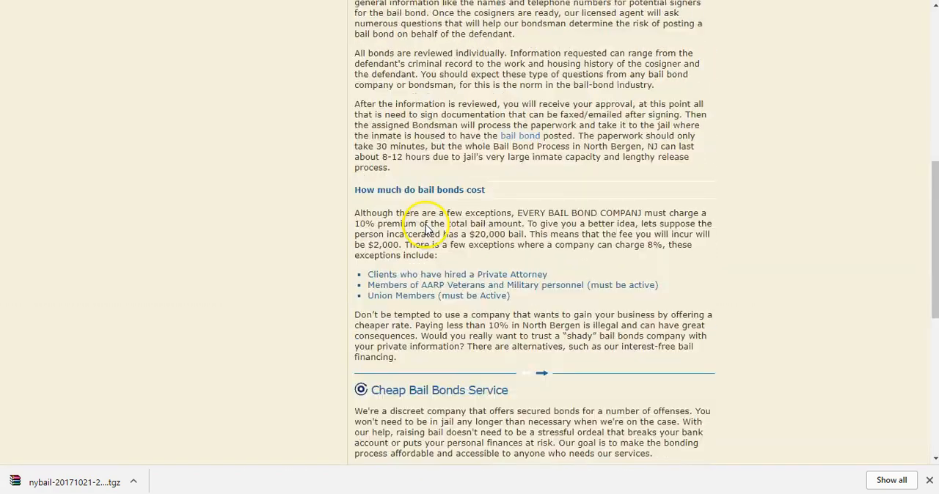
pyautogui.scroll(-13, 421, 235)
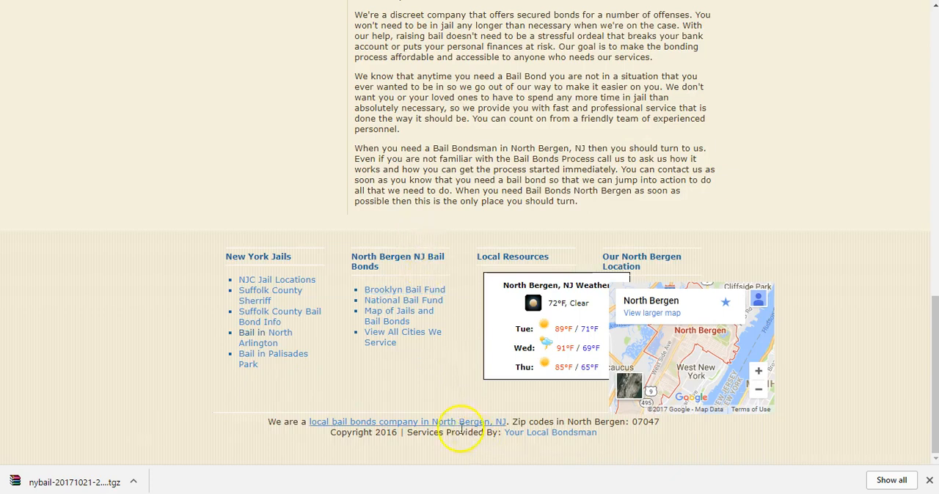
pyautogui.click(379, 348)
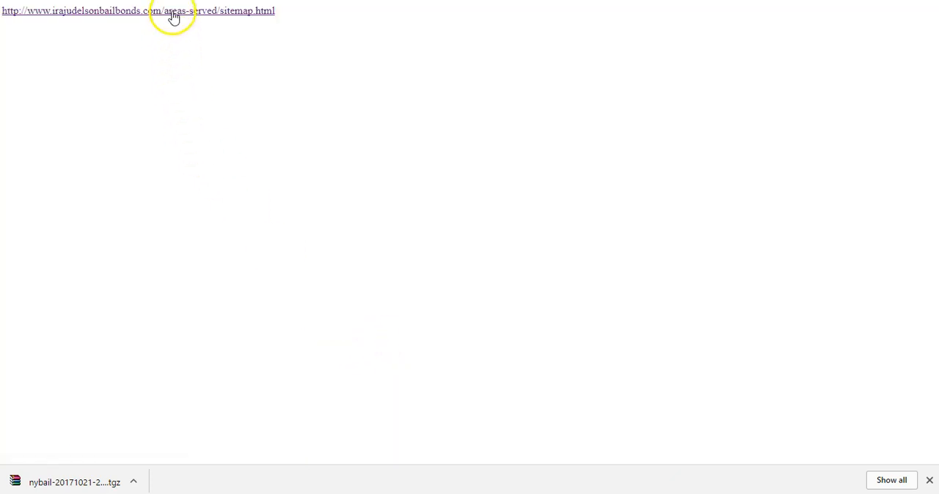
pyautogui.click(172, 11)
pyautogui.scroll(-2, 147, 130)
pyautogui.scroll(2, 152, 147)
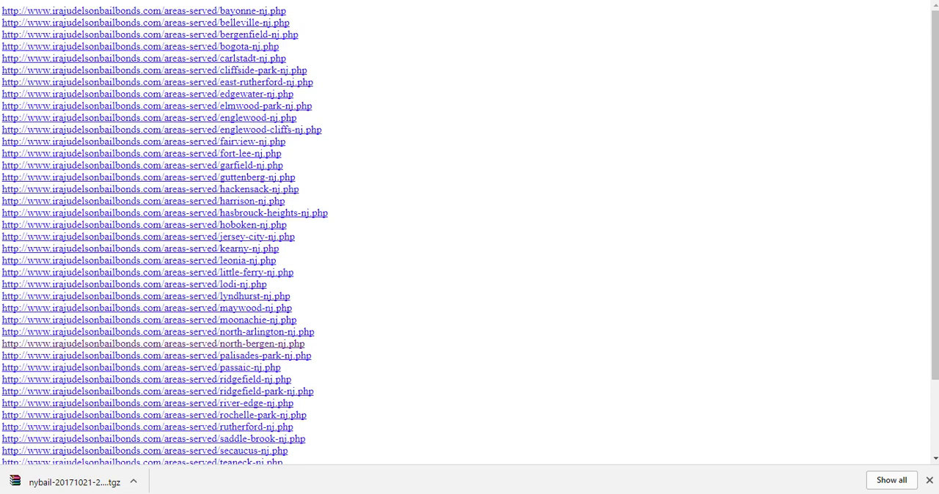
# Step: Return to the root areas sitemap and check the Html Page Report of the built pages alongside it
pyautogui.hotkey('alt', 'Left')
pyautogui.click(233, 12)
pyautogui.hotkey('ctrl', 'shift', 'Tab')
pyautogui.hotkey('ctrl', 'Tab')
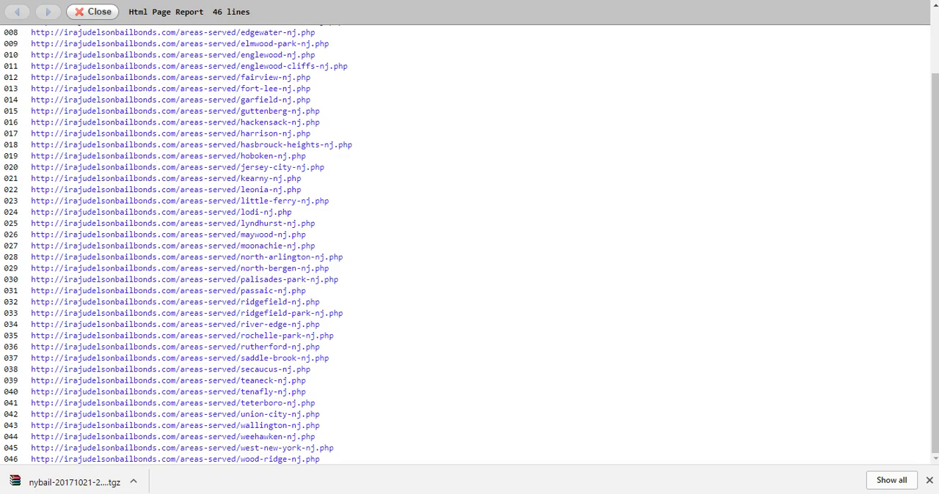
pyautogui.hotkey('ctrl', 'shift', 'Tab')
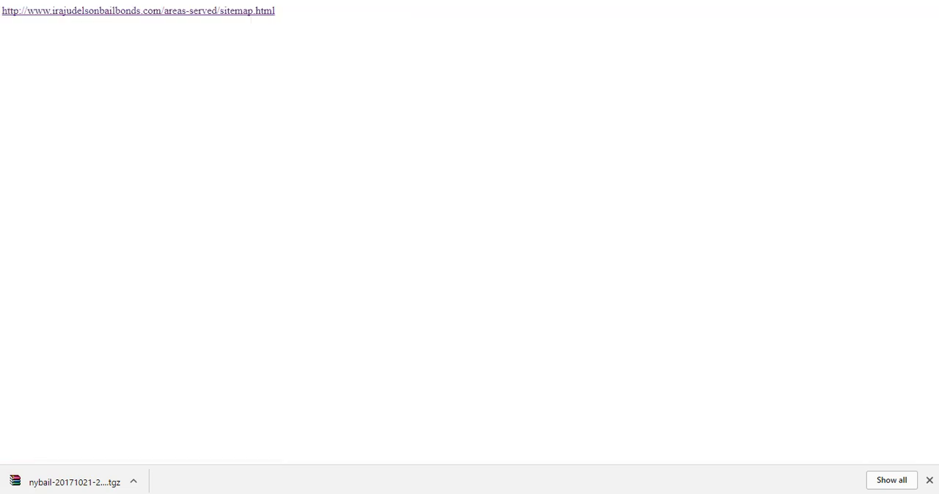
# Step: Switch to the cPanel File Manager, inspect the built New Jersey files in public_html/areas-served, and dismiss Mass Page Creator's build completion dialog
pyautogui.hotkey('ctrl', 'shift', 'Tab')
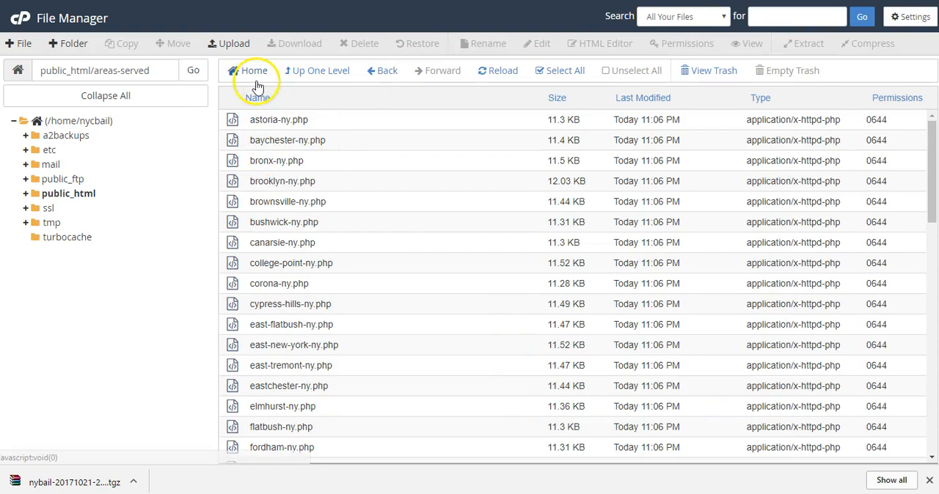
pyautogui.click(316, 76)
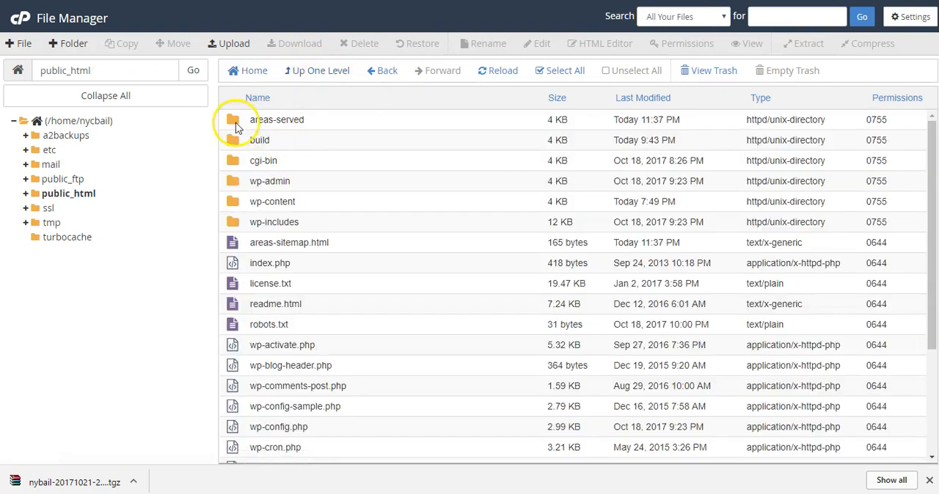
pyautogui.doubleClick(233, 119)
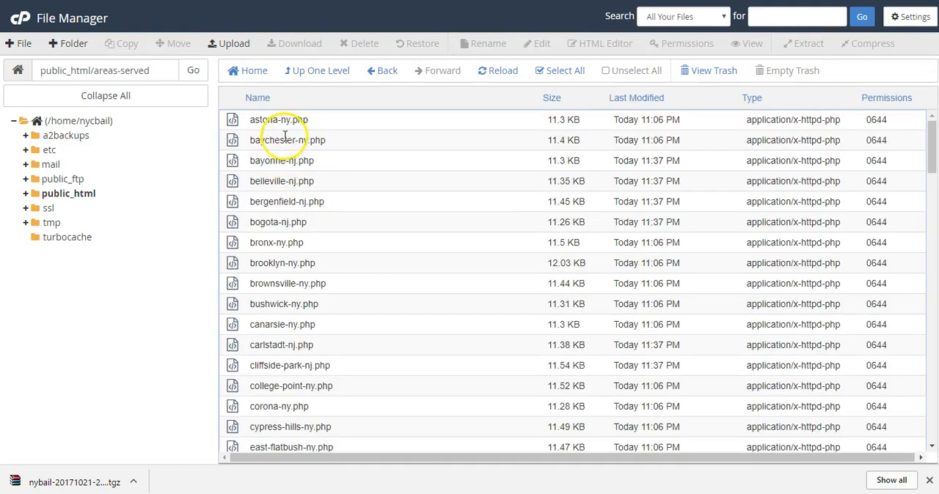
pyautogui.scroll(-6, 279, 152)
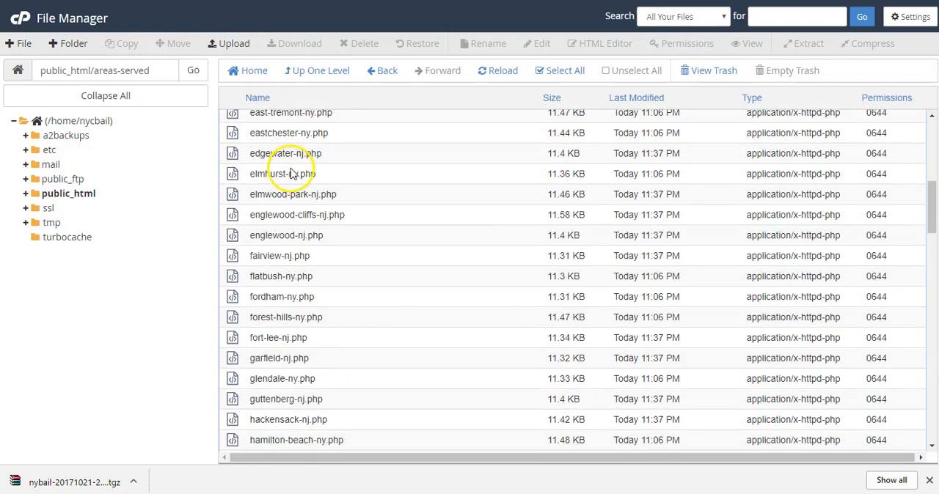
pyautogui.scroll(-15, 278, 152)
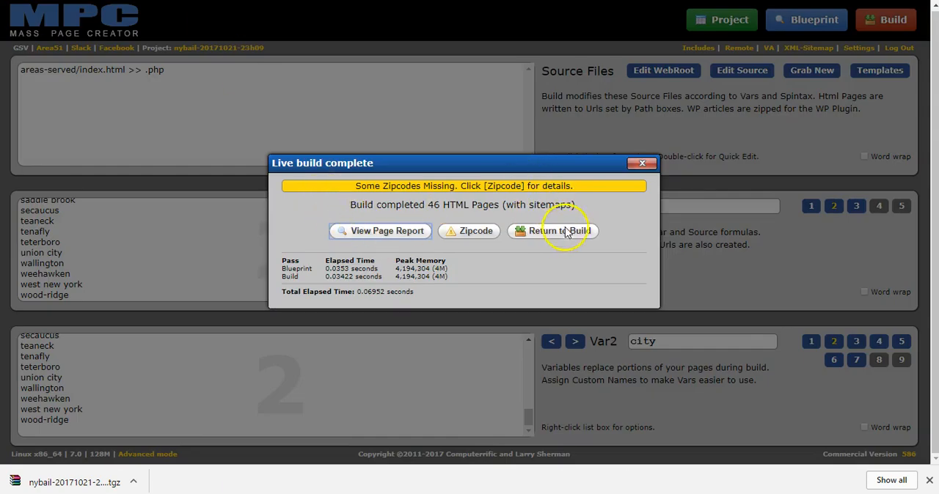
pyautogui.click(642, 164)
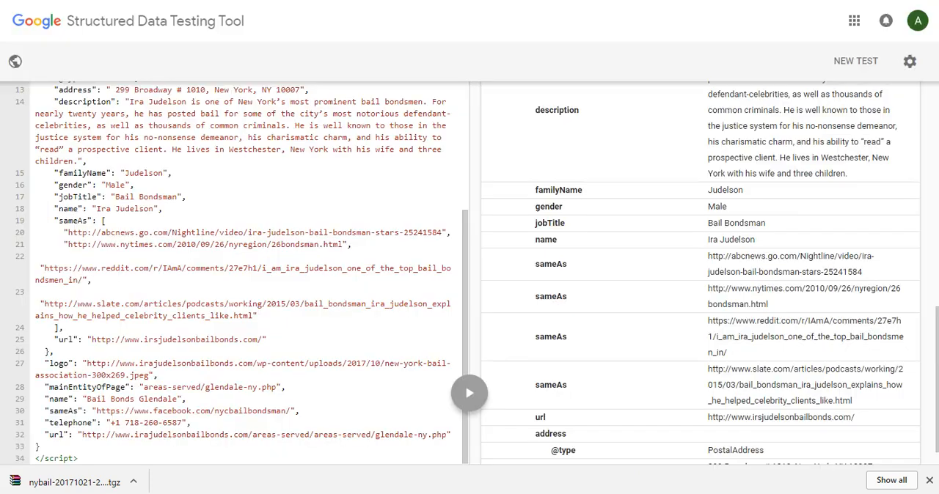
# Step: Open the Mass Page Creator website and look through its introduction, testimonials, feature list and guarantee
pyautogui.write('mas')
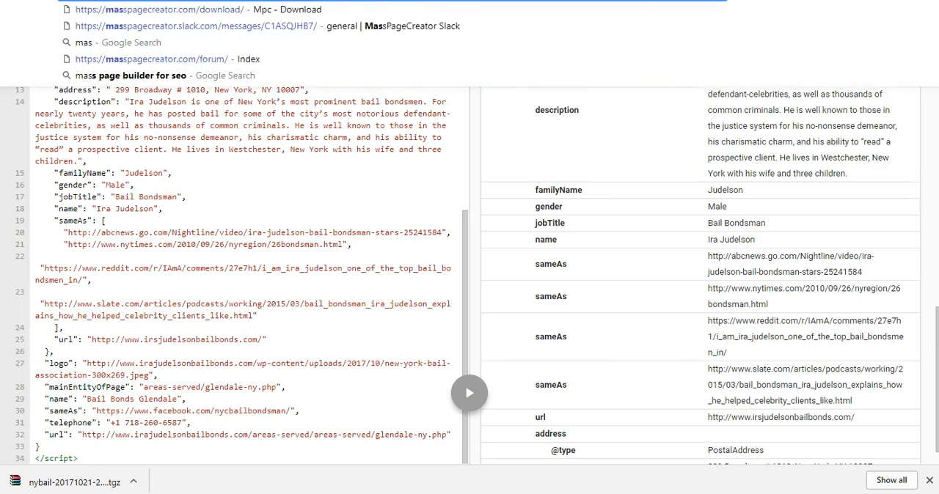
pyautogui.press('Return')
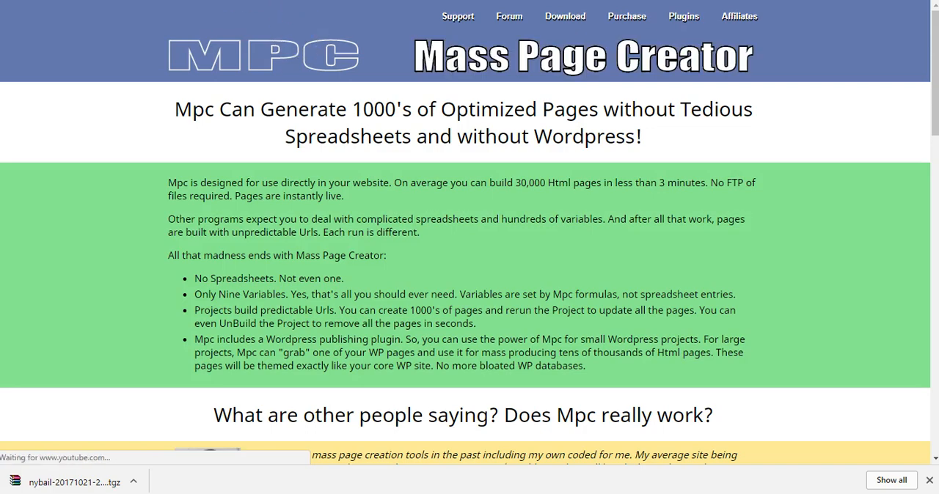
pyautogui.scroll(-4, 482, 201)
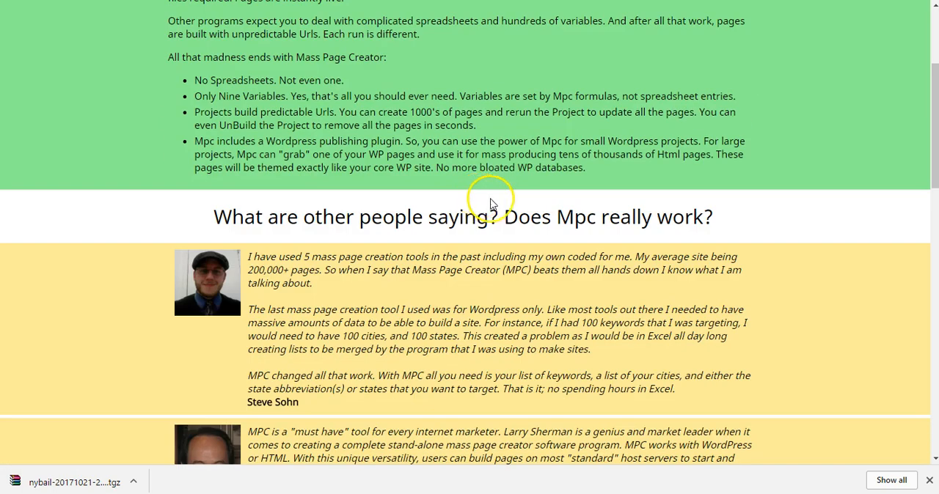
pyautogui.scroll(-6, 446, 200)
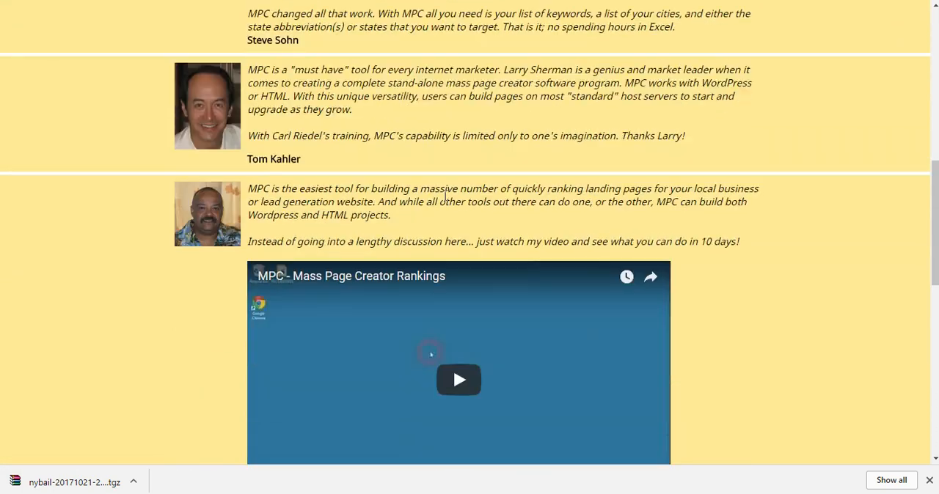
pyautogui.scroll(-3, 448, 201)
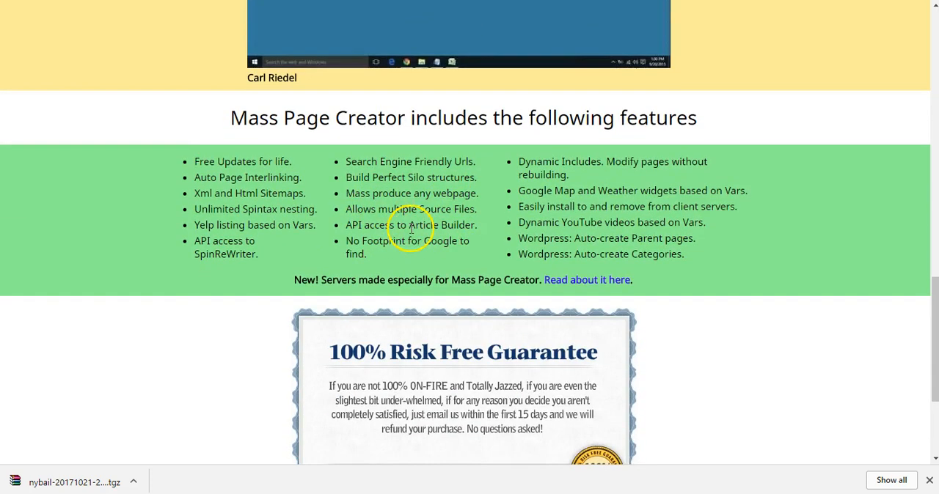
pyautogui.scroll(6, 436, 226)
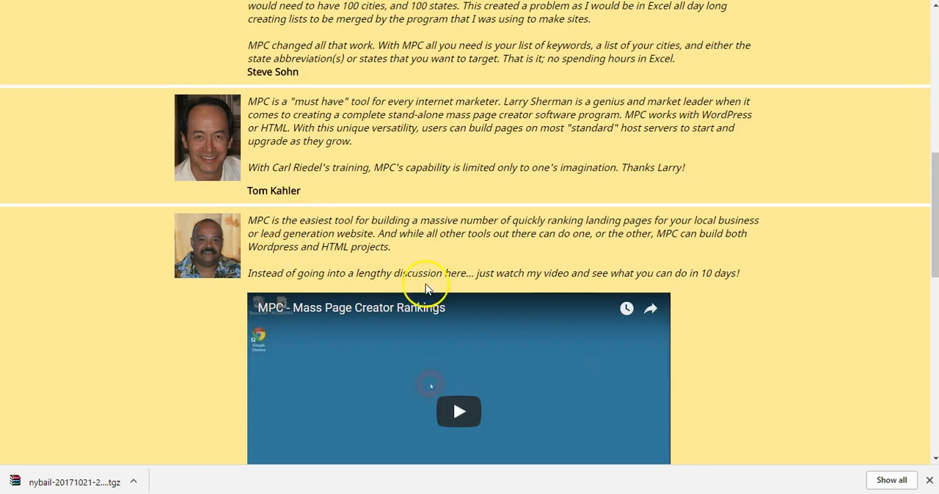
pyautogui.scroll(-3, 210, 259)
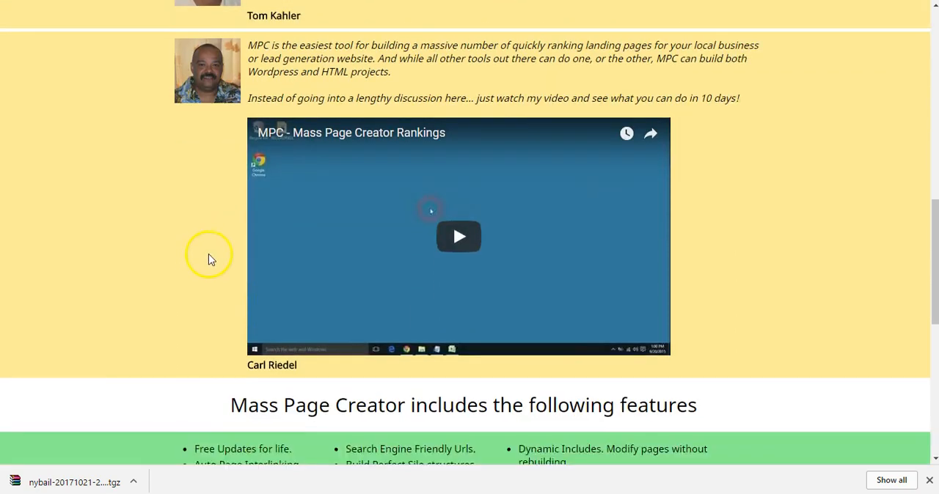
pyautogui.scroll(-4, 216, 275)
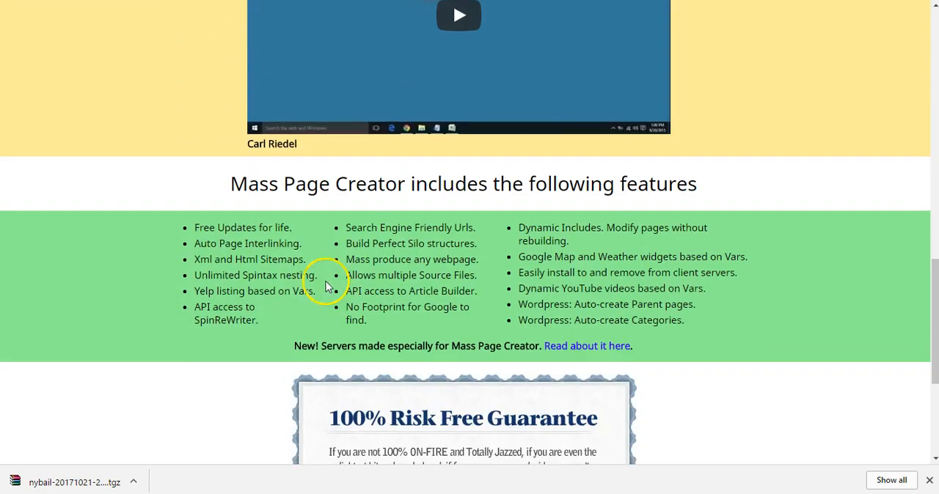
pyautogui.scroll(-3, 409, 293)
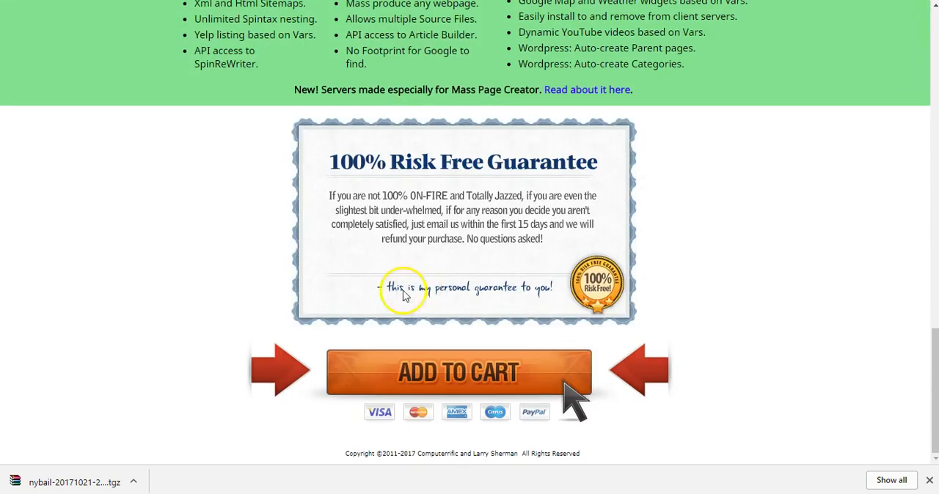
pyautogui.scroll(4, 225, 236)
pyautogui.scroll(5, 174, 157)
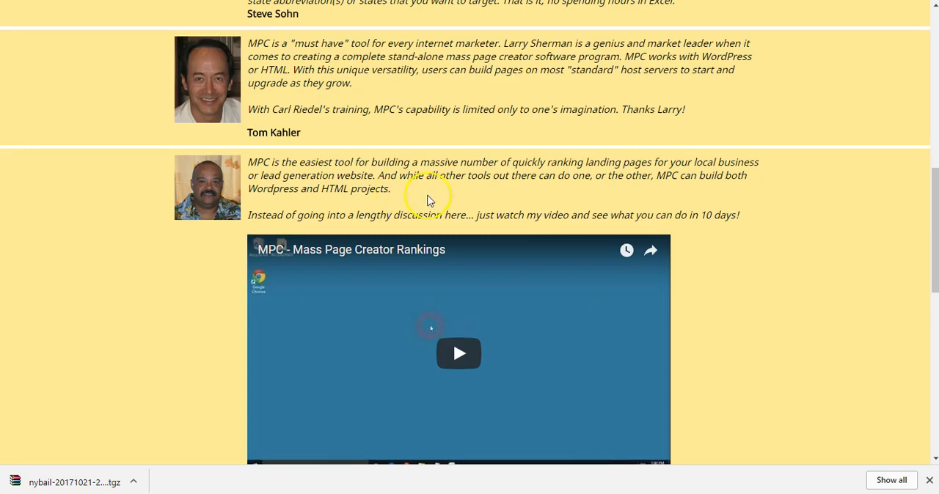
pyautogui.scroll(8, 806, 200)
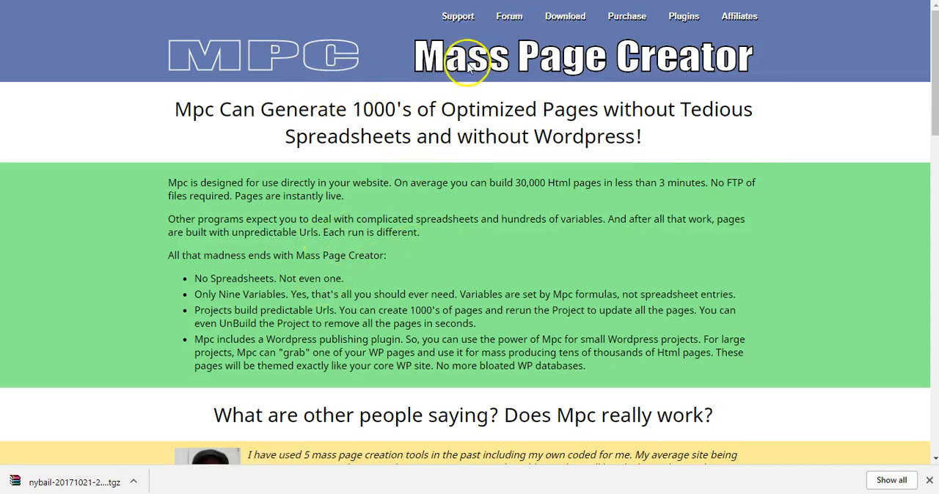
# Step: Review the Mass Page Creator purchase options, including the new licenses, the add-on modules and the feature comparison
pyautogui.click(624, 16)
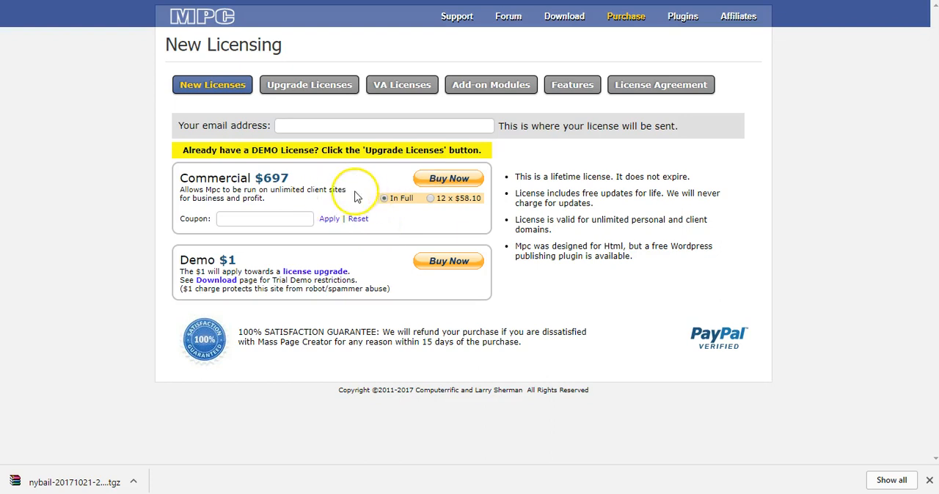
pyautogui.click(490, 87)
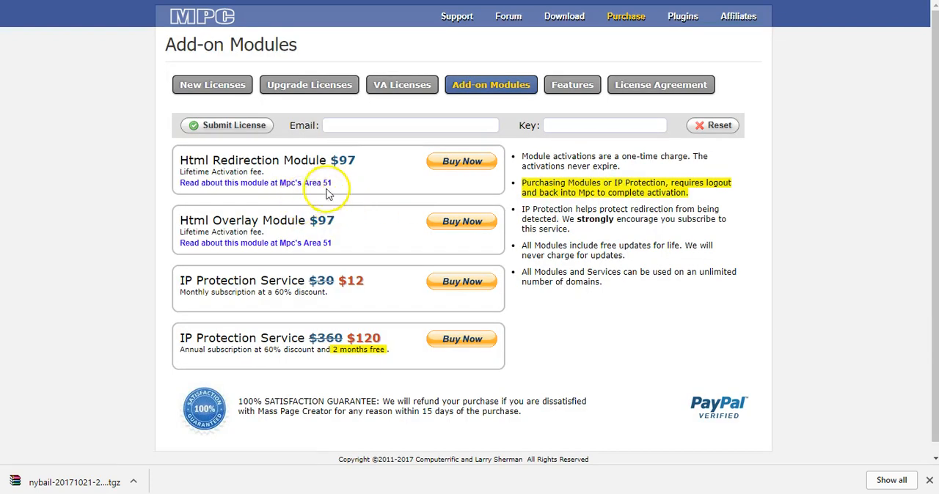
pyautogui.scroll(-1, 372, 190)
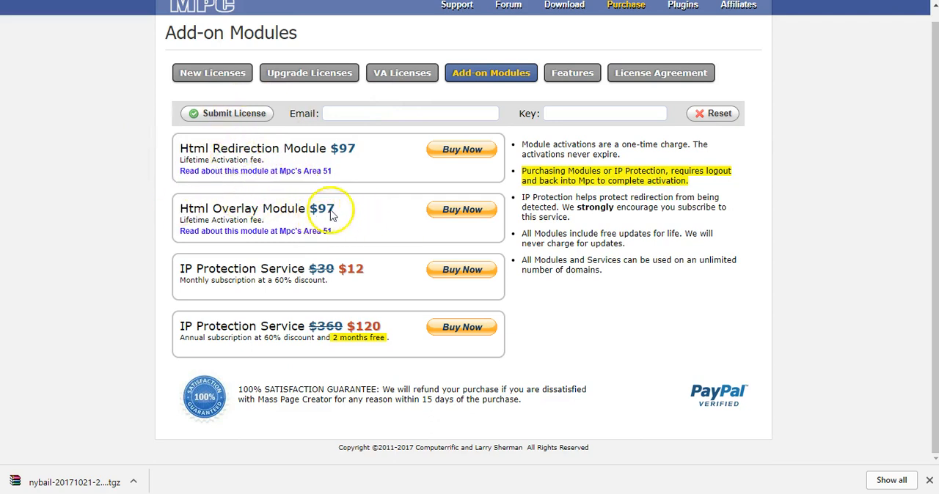
pyautogui.click(572, 76)
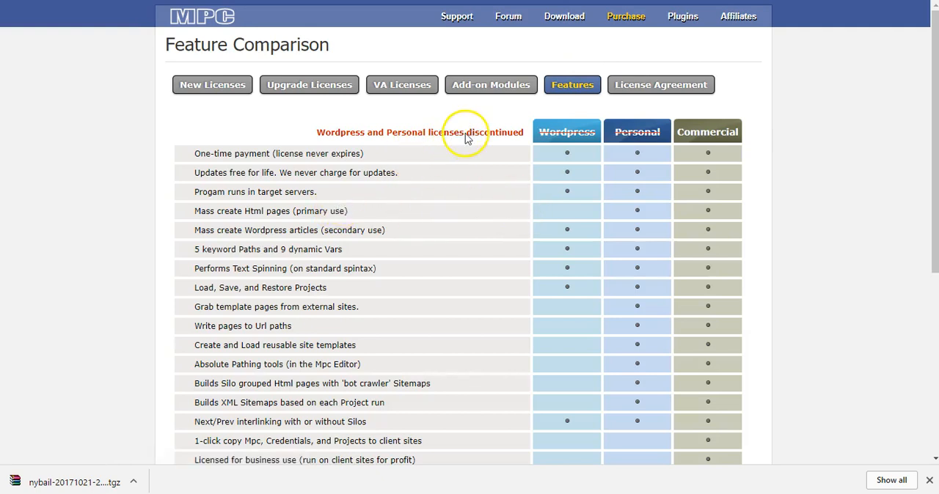
pyautogui.scroll(-1, 468, 151)
pyautogui.scroll(-4, 484, 157)
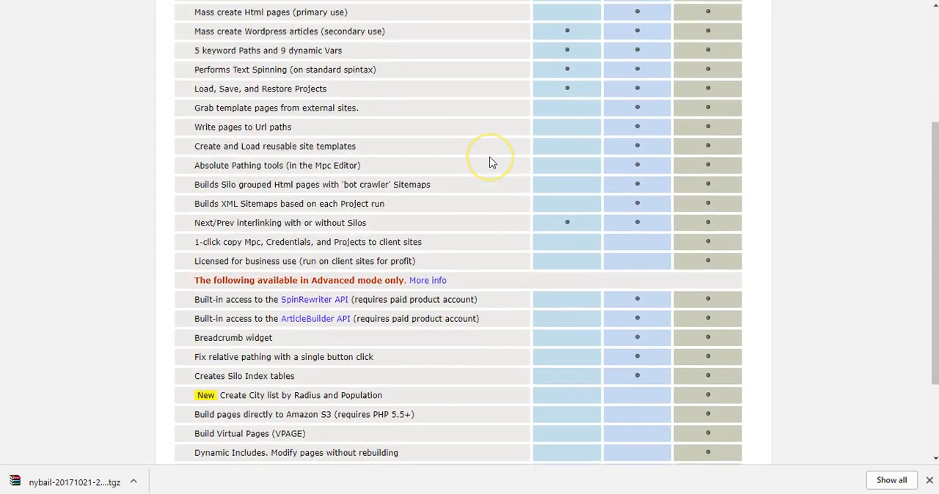
pyautogui.scroll(5, 460, 211)
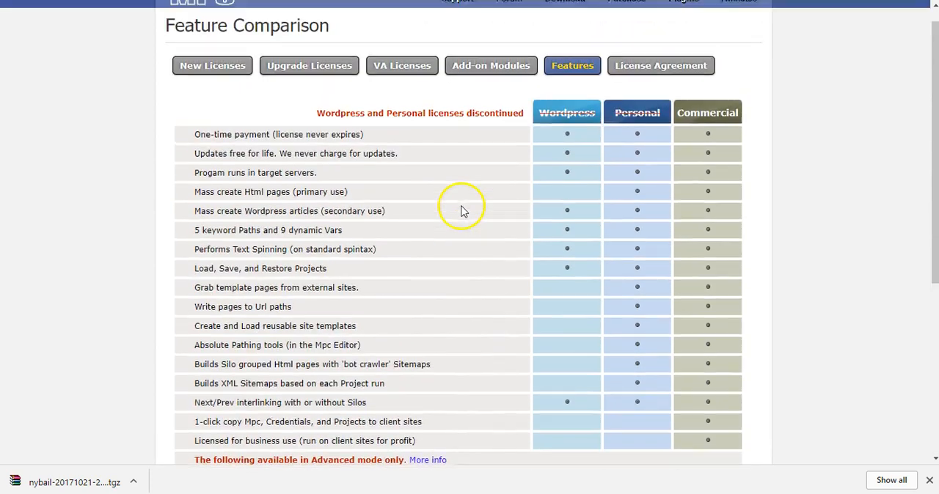